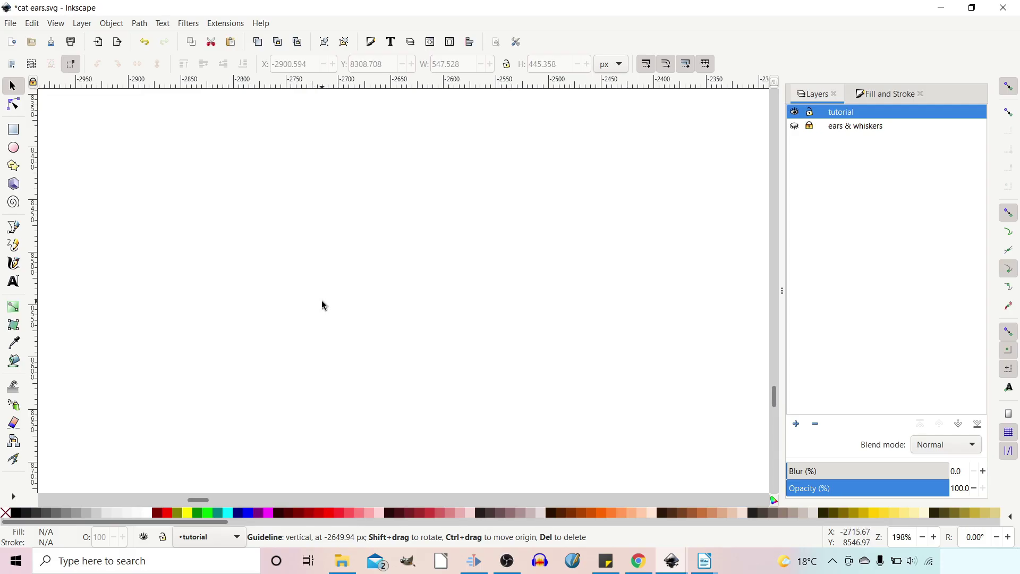
- Place a vertical guide at about x -2650 px and draw a half-heart shape against its left side with the Bezier tool
{"action": "left_click_drag", "start_coordinate": [35, 285], "coordinate": [390, 325]}
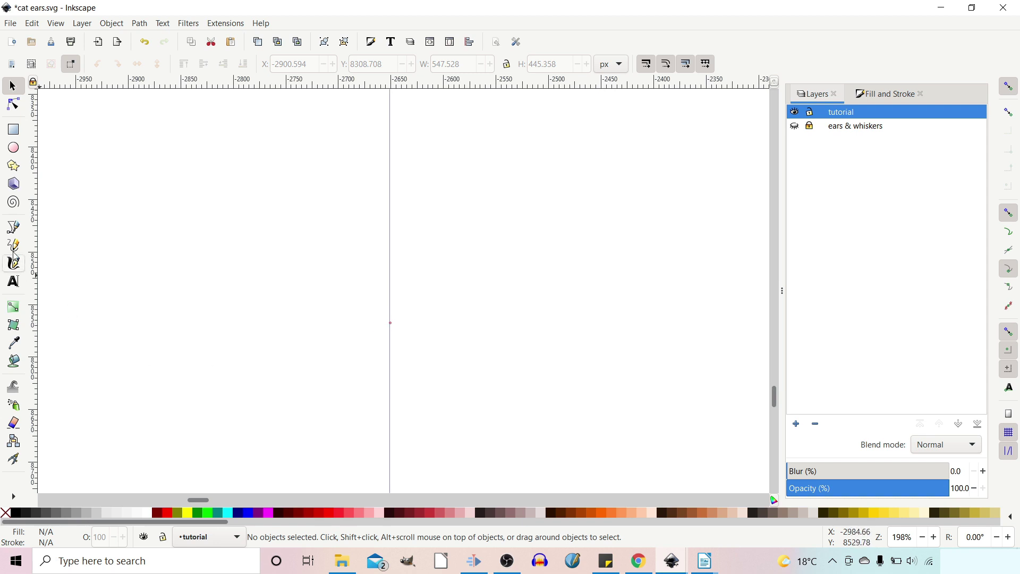
{"action": "left_click", "coordinate": [14, 229]}
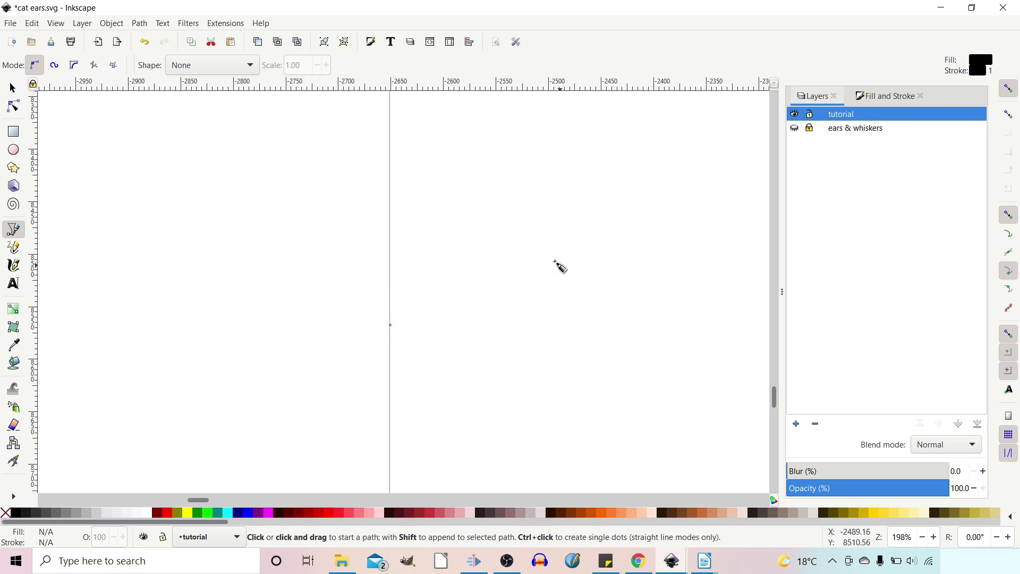
{"action": "left_click", "coordinate": [390, 244]}
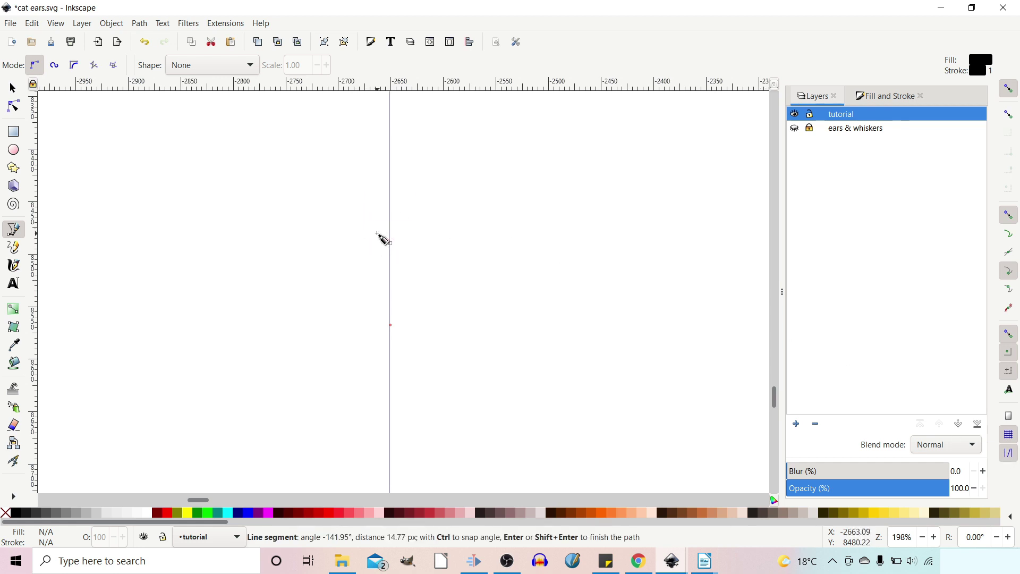
{"action": "left_click_drag", "start_coordinate": [373, 234], "coordinate": [391, 285]}
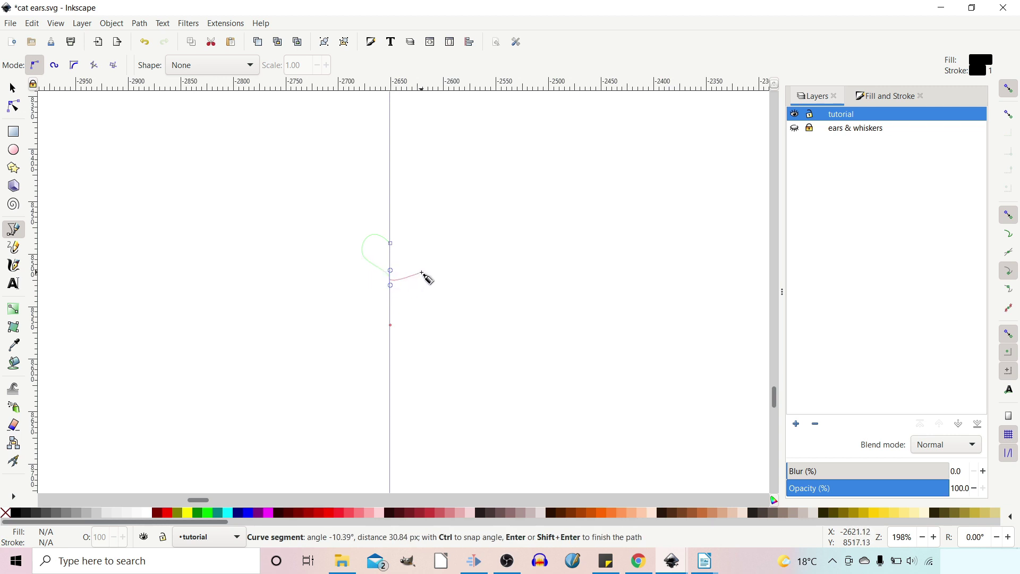
{"action": "key", "text": "Return"}
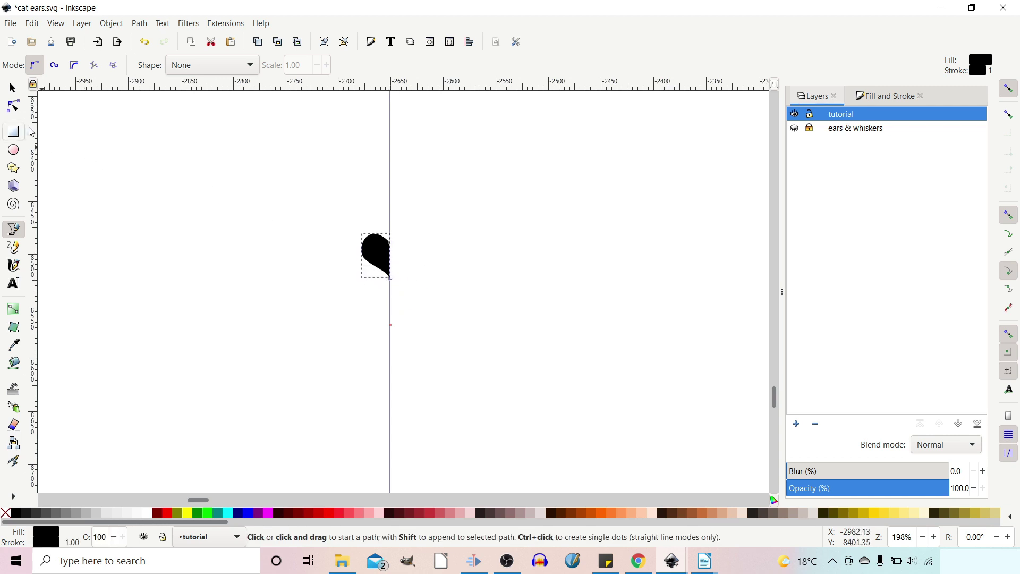
- Adjust the half heart's nodes along the guide to refine its lobe and tip, making it about 27 by 43 px
{"action": "left_click", "coordinate": [13, 106]}
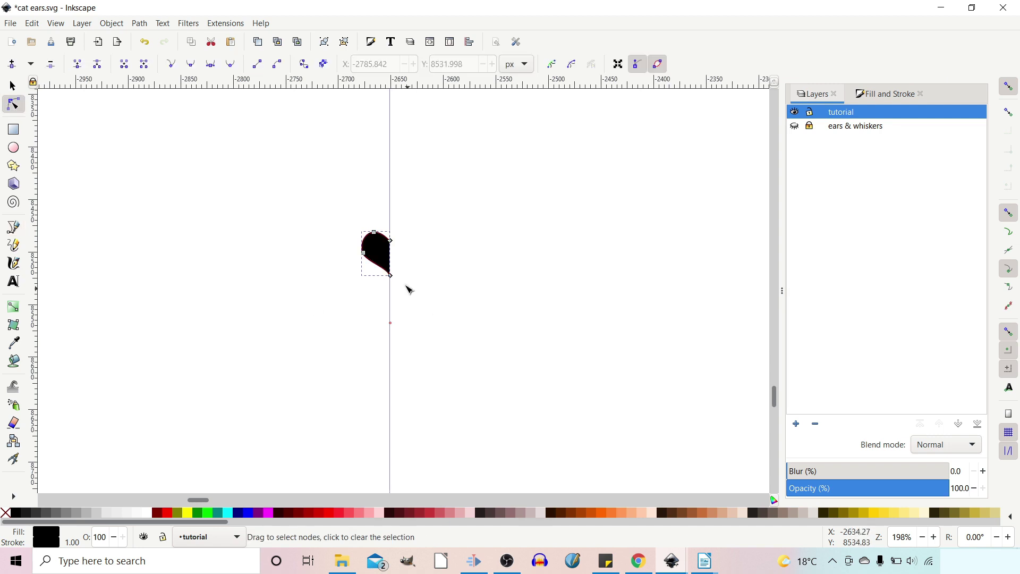
{"action": "left_click_drag", "start_coordinate": [390, 275], "coordinate": [390, 279]}
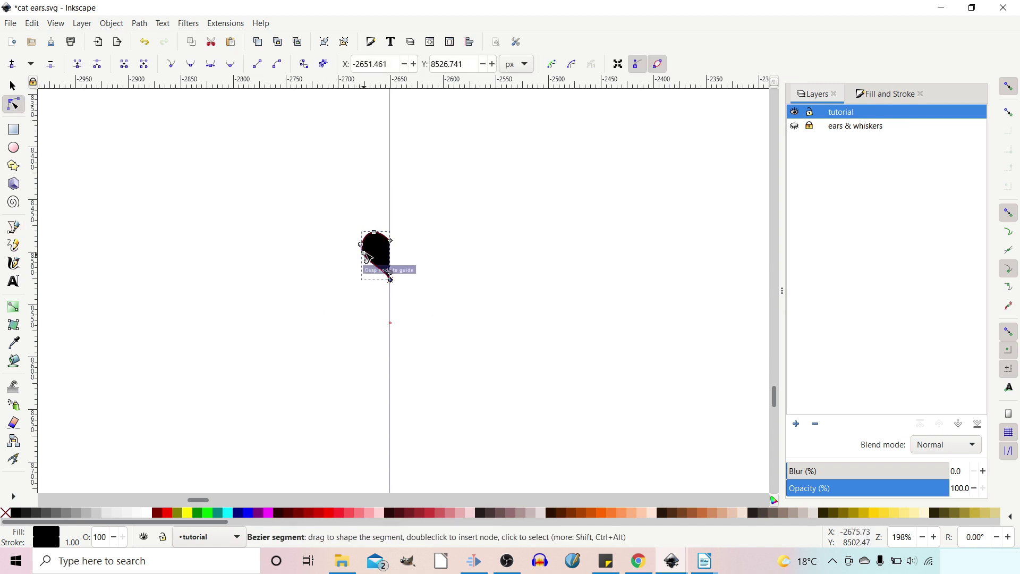
{"action": "left_click_drag", "start_coordinate": [376, 233], "coordinate": [393, 248]}
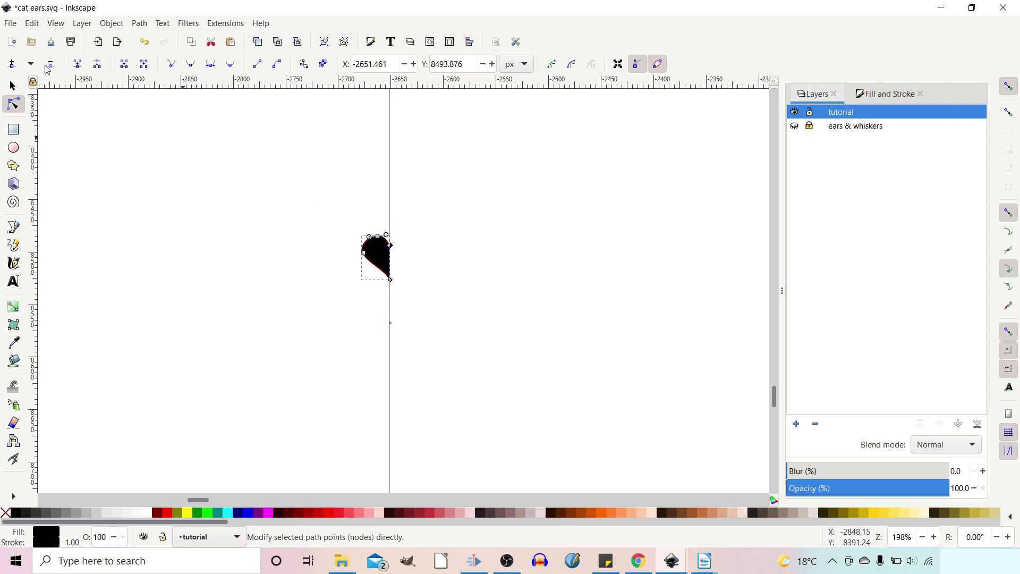
- Set the half heart's rotation center on the guide and flip a duplicate horizontally to form the other half
{"action": "left_click", "coordinate": [12, 86]}
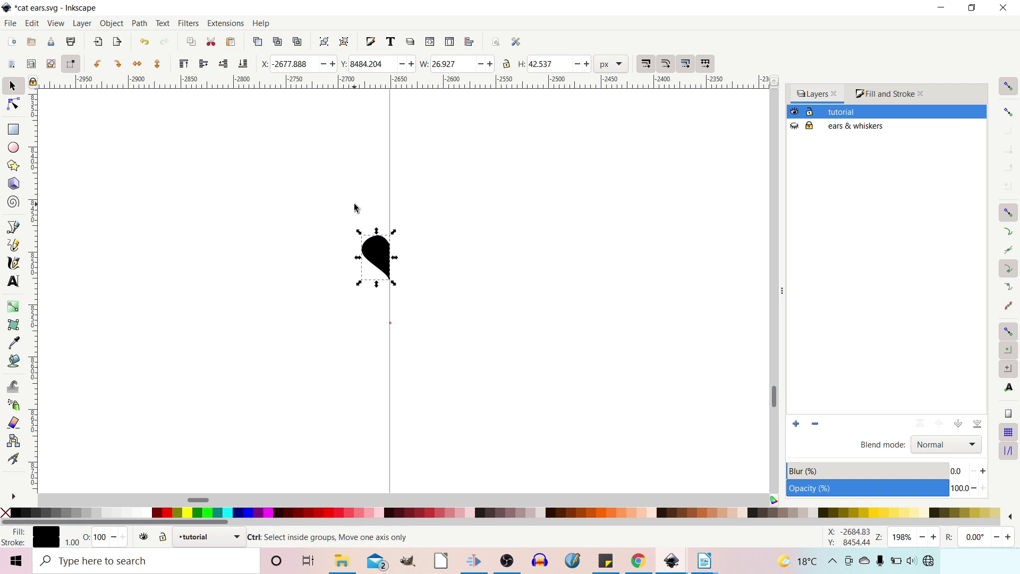
{"action": "left_click", "coordinate": [386, 264]}
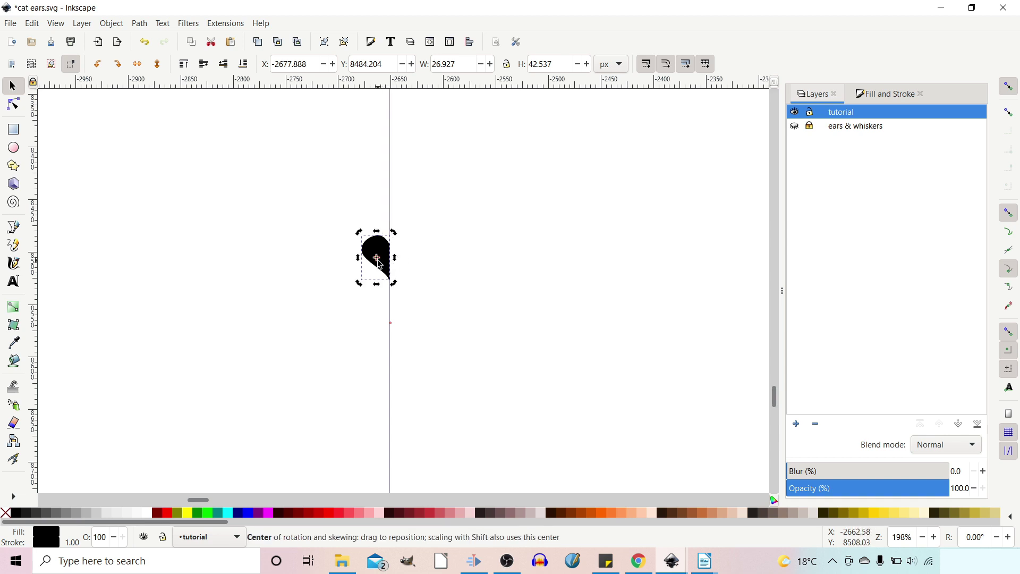
{"action": "left_click_drag", "start_coordinate": [379, 260], "coordinate": [388, 263]}
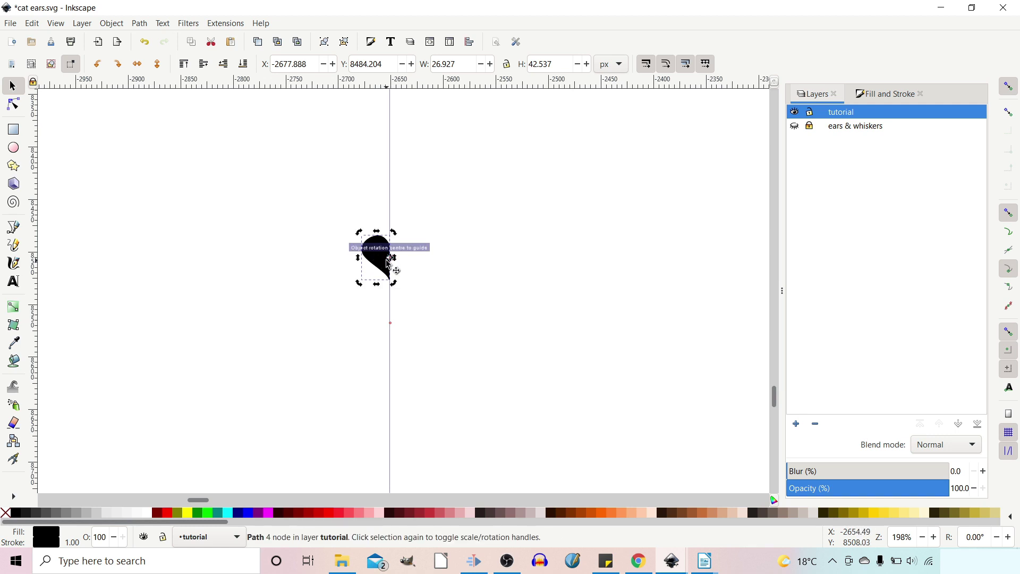
{"action": "left_click", "coordinate": [139, 65]}
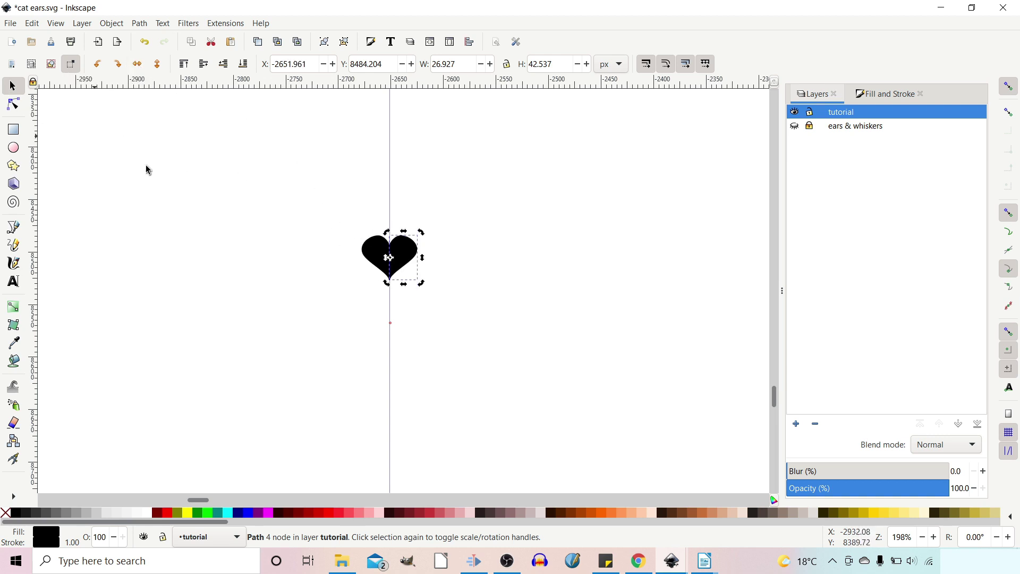
- Unite both heart halves into a single path
{"action": "left_click_drag", "start_coordinate": [336, 220], "coordinate": [456, 321]}
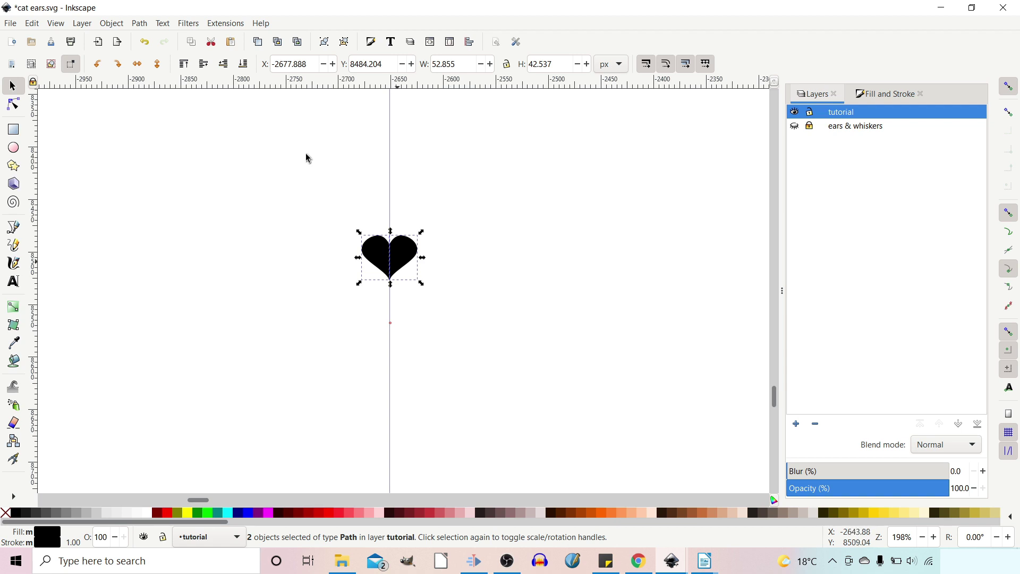
{"action": "left_click", "coordinate": [138, 24]}
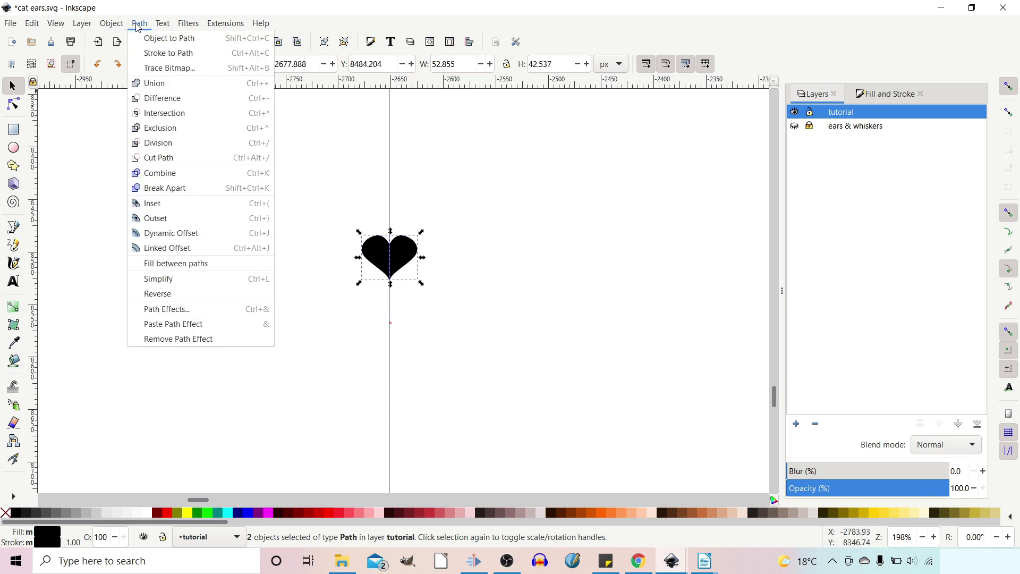
{"action": "left_click", "coordinate": [168, 85]}
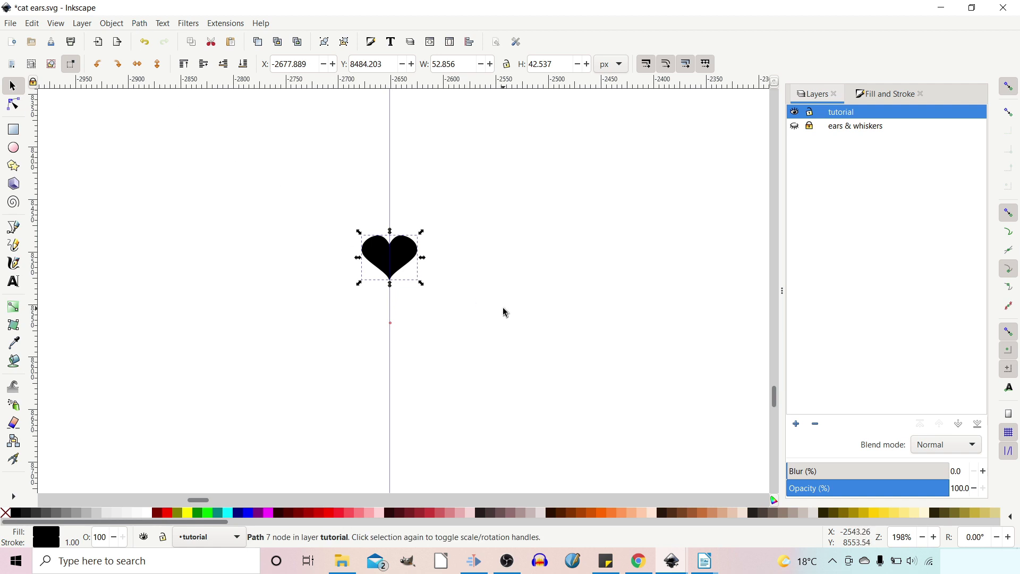
- Move the heart slightly down along the guide and fill it with light red
{"action": "key", "text": "shift+Down"}
{"action": "key", "text": "shift+Down"}
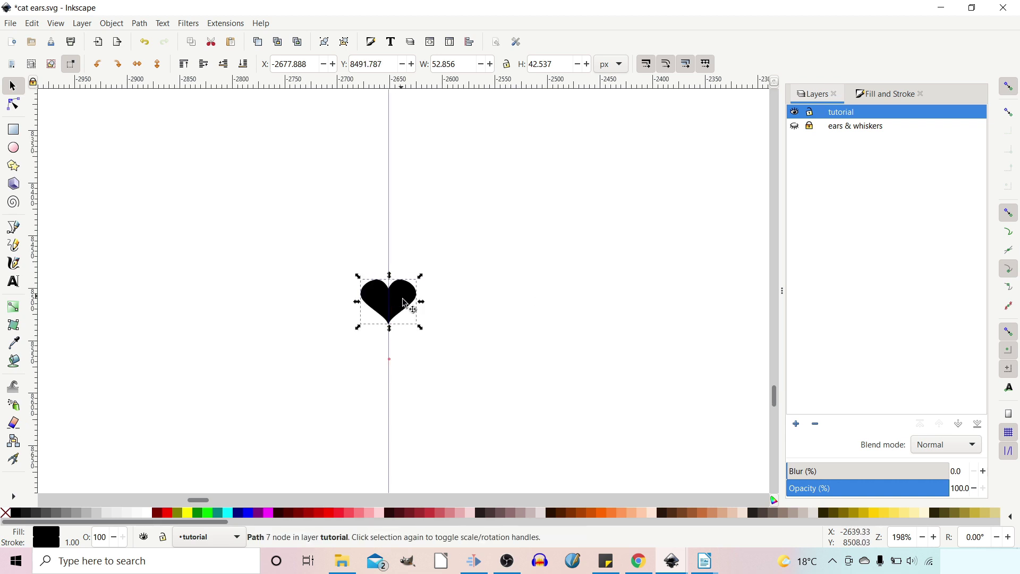
{"action": "left_click", "coordinate": [352, 513]}
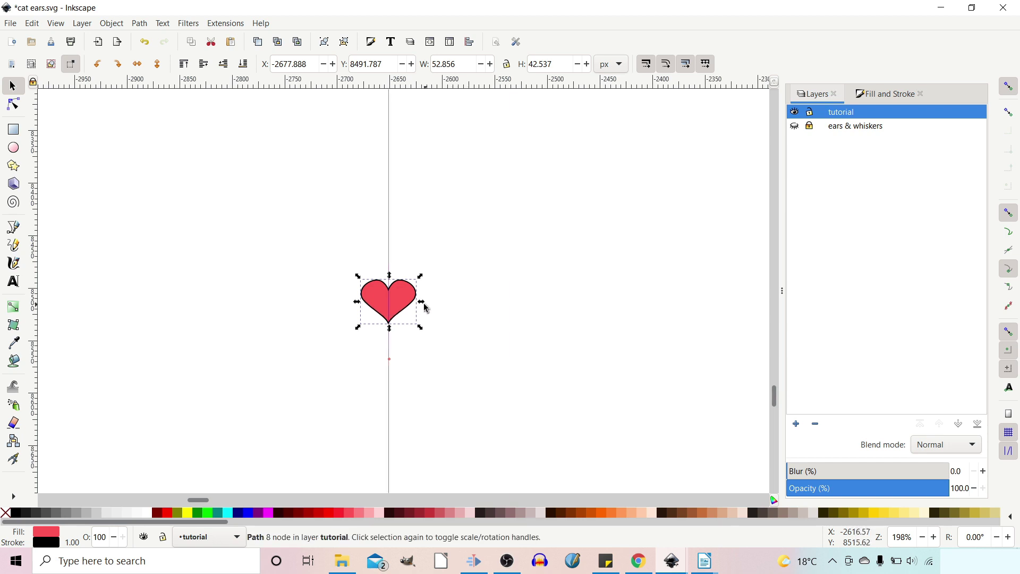
- Duplicate the red heart and give the copy a 6 px stroke and no fill
{"action": "right_click", "coordinate": [79, 548]}
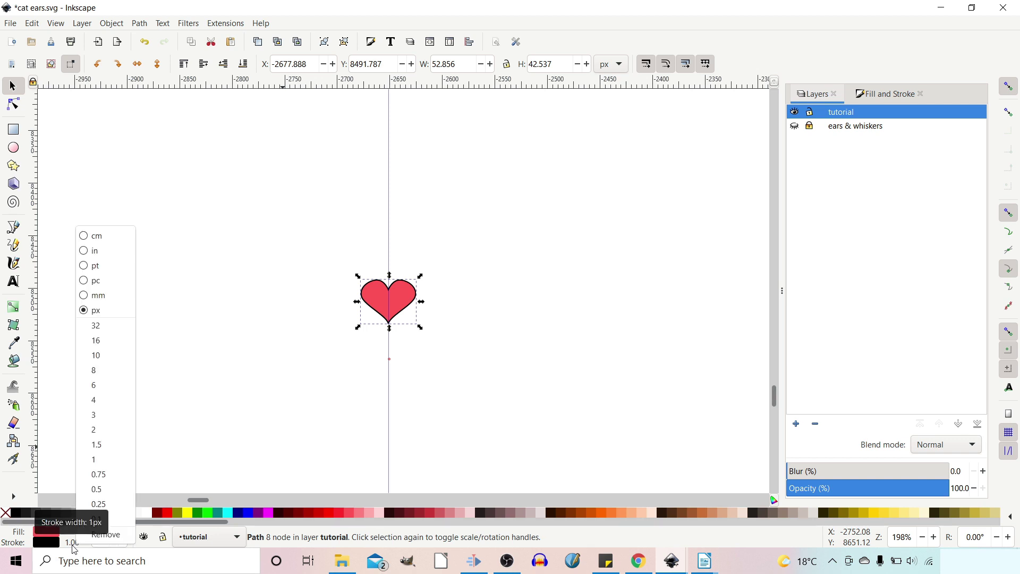
{"action": "left_click", "coordinate": [115, 391]}
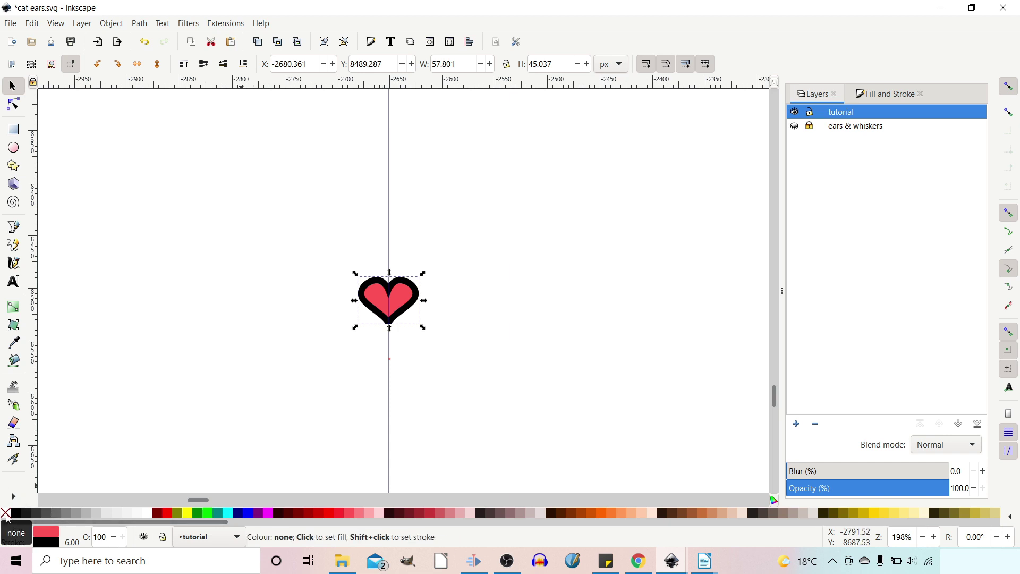
{"action": "key", "text": "ctrl+z"}
{"action": "key", "text": "b"}
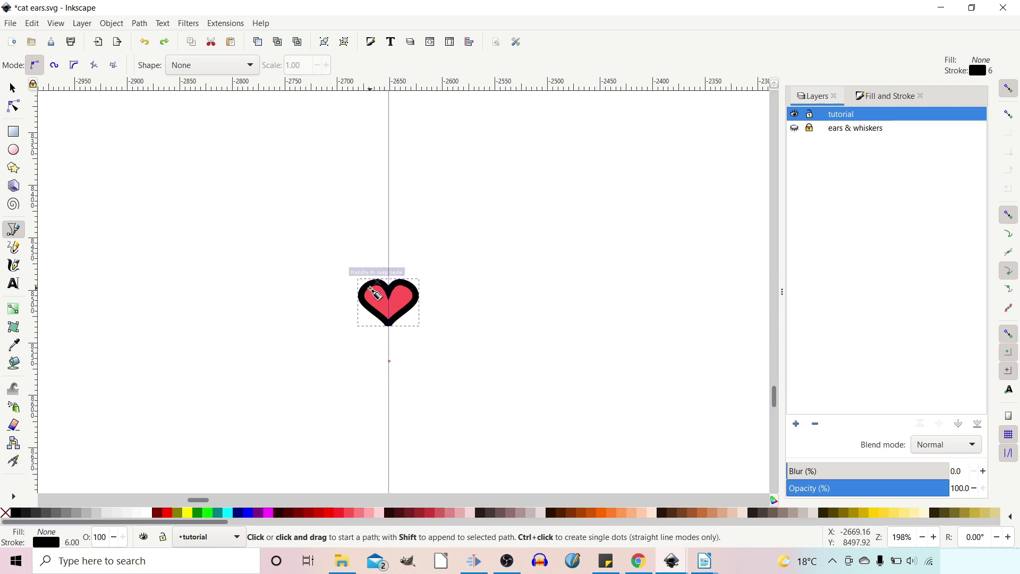
- Move the thick outline heart to the right of the red heart and convert its stroke to a path
{"action": "left_click", "coordinate": [12, 89]}
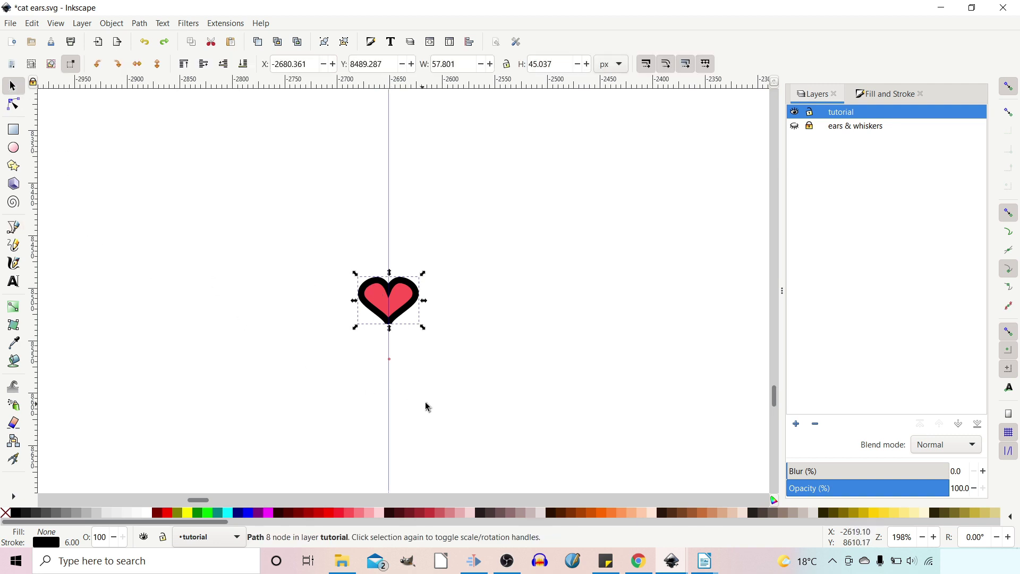
{"action": "left_click", "coordinate": [402, 287]}
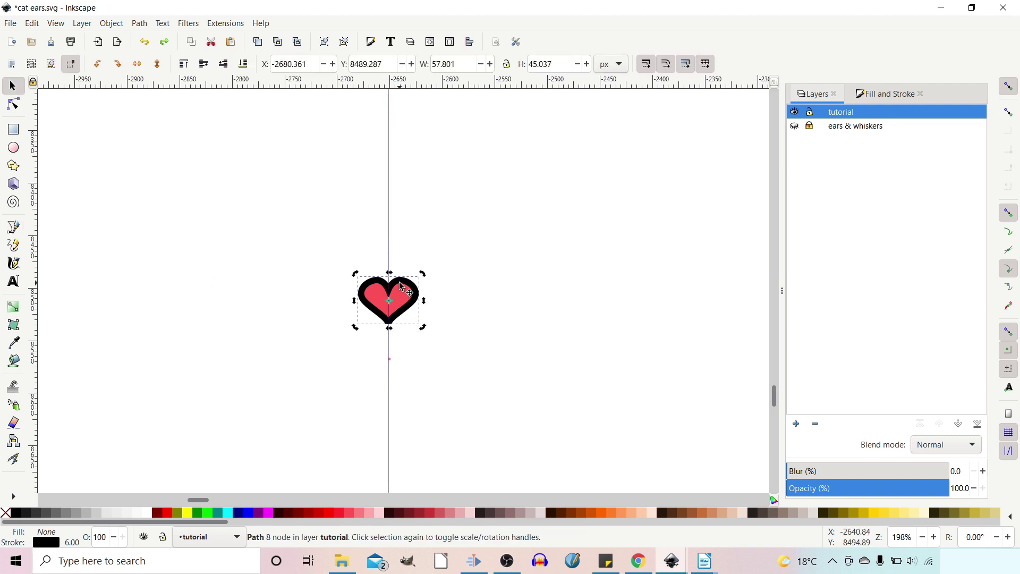
{"action": "left_click_drag", "start_coordinate": [402, 287], "coordinate": [504, 281]}
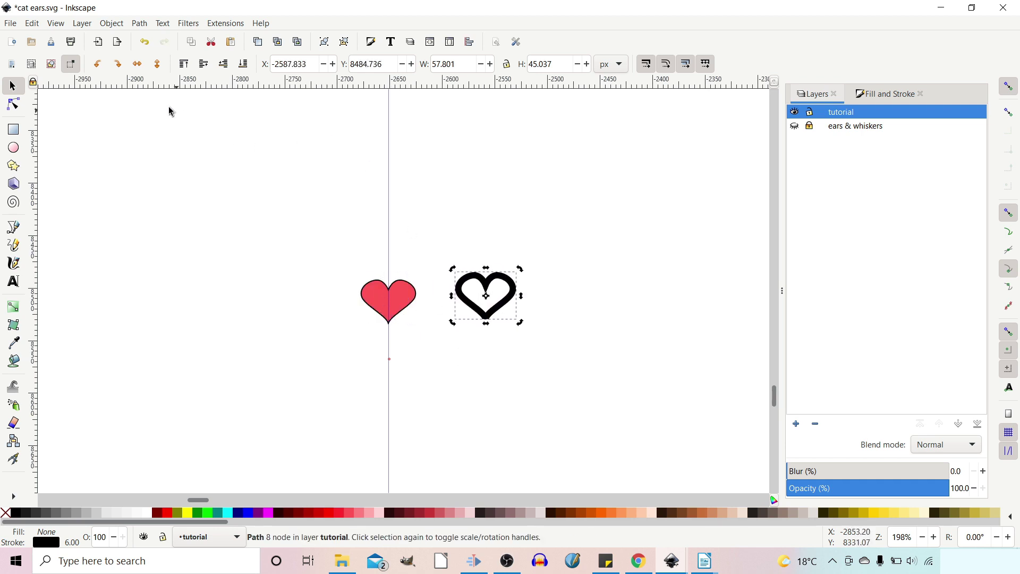
{"action": "left_click", "coordinate": [147, 24]}
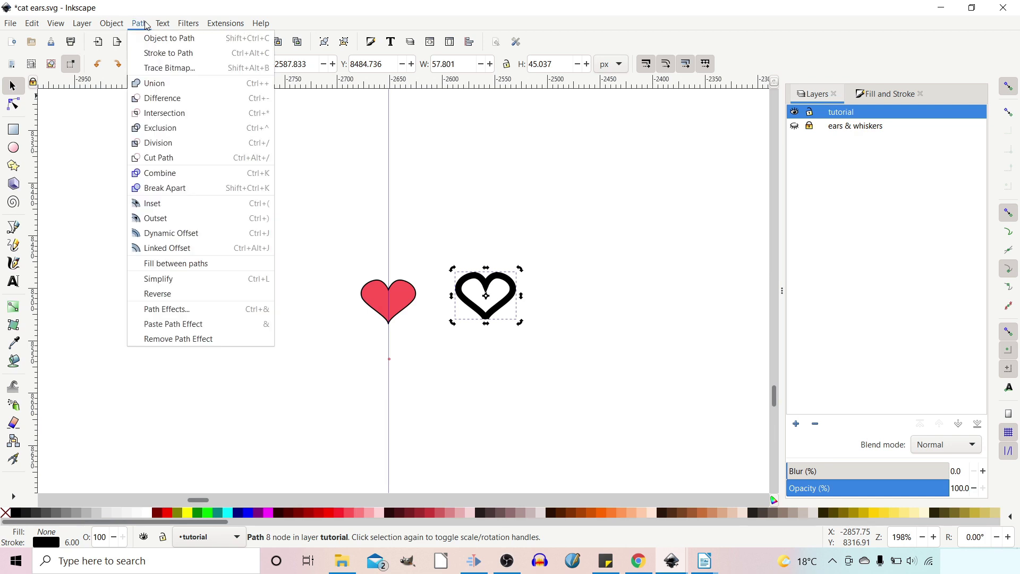
{"action": "left_click", "coordinate": [160, 56]}
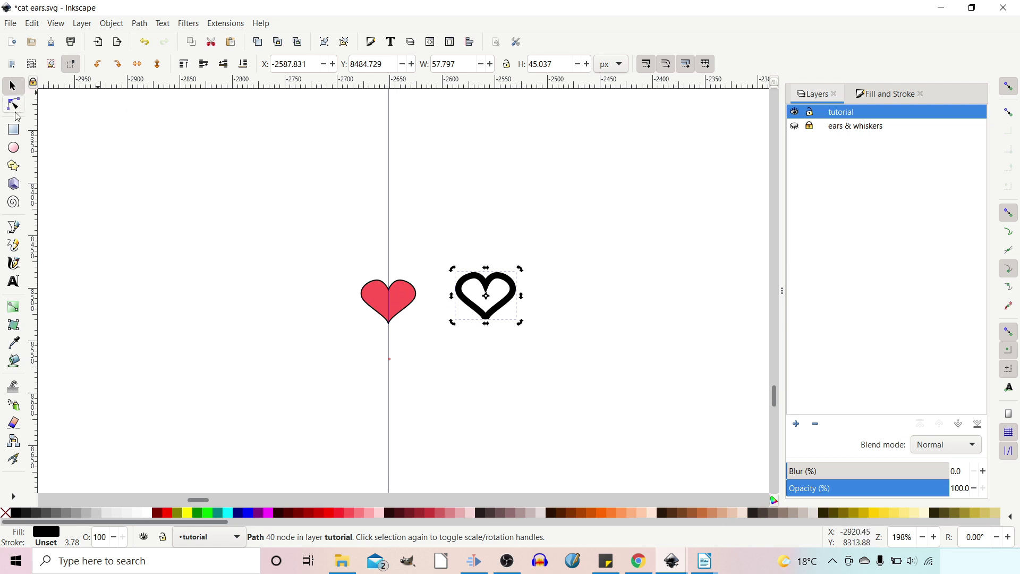
- Edit the outline heart's inner nodes, raising the cleft point and making the inner edges of both upper lobes slightly irregular
{"action": "left_click", "coordinate": [14, 105]}
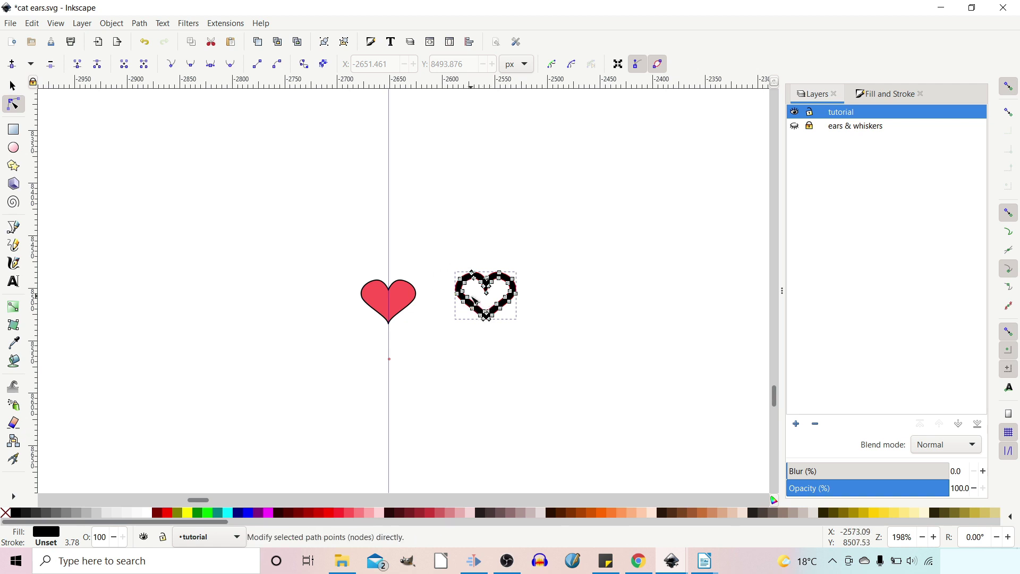
{"action": "scroll", "coordinate": [474, 301], "scroll_direction": "up", "scroll_amount": 3, "text": "ctrl"}
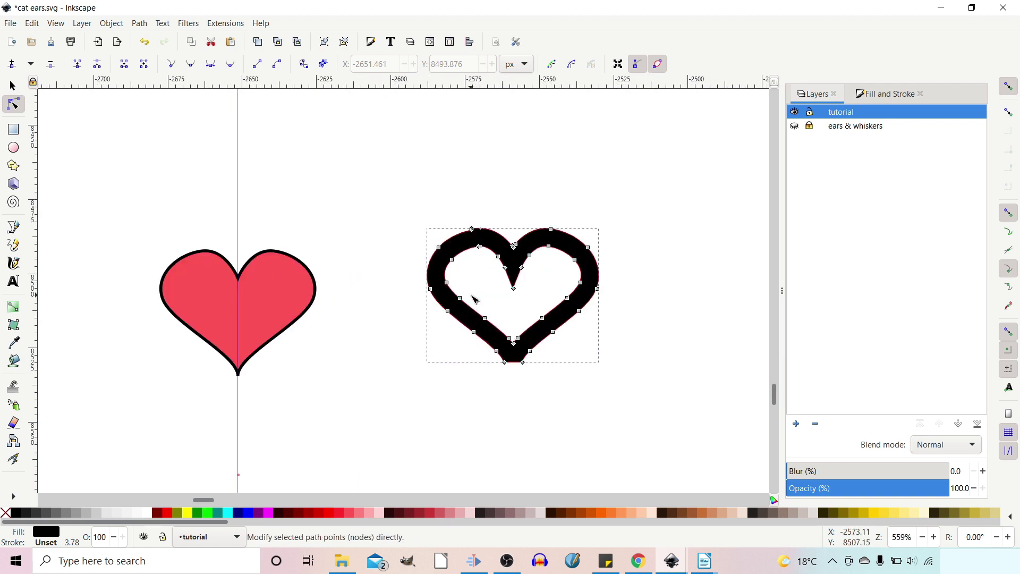
{"action": "left_click_drag", "start_coordinate": [514, 288], "coordinate": [514, 280]}
{"action": "left_click", "coordinate": [480, 246]}
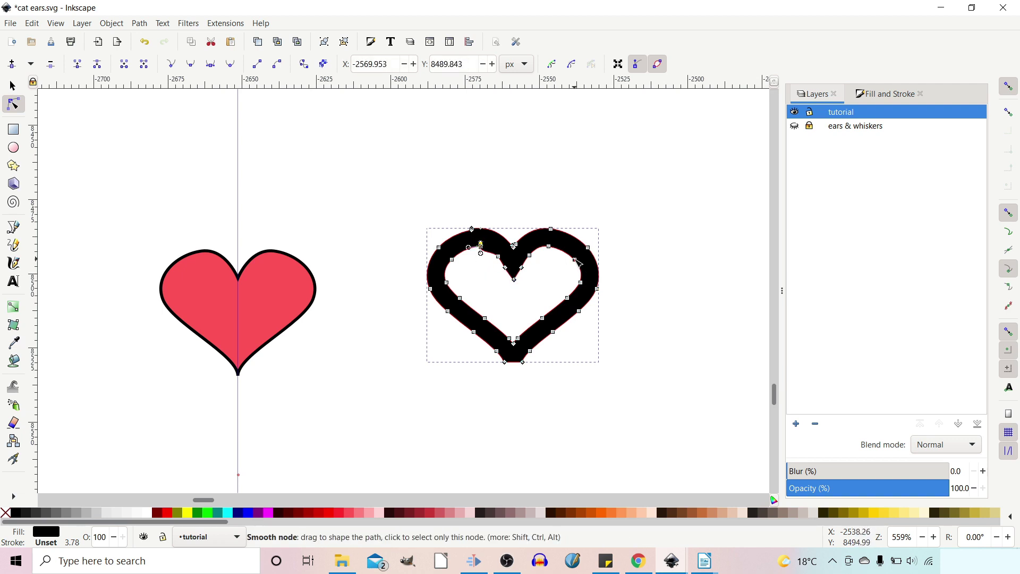
{"action": "mouse_move", "coordinate": [576, 253]}
{"action": "left_mouse_down"}
{"action": "mouse_move", "coordinate": [563, 246]}
{"action": "mouse_move", "coordinate": [584, 263]}
{"action": "left_mouse_up"}
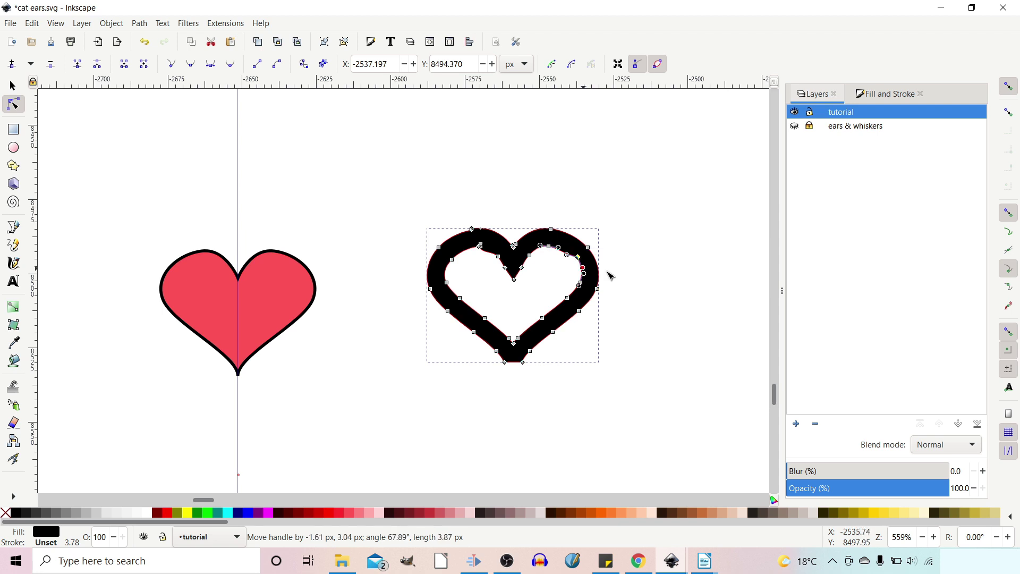
- Turn off snapping, then adjust the outline heart's inner right-lobe handle and raise the tip of its inner cleft
{"action": "key", "text": "percent"}
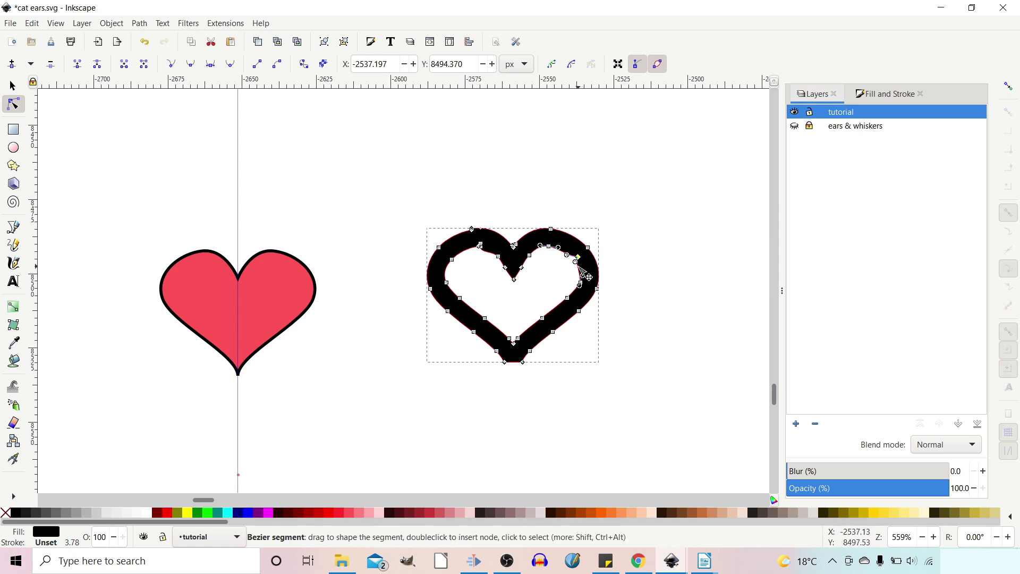
{"action": "left_click_drag", "start_coordinate": [578, 257], "coordinate": [572, 257]}
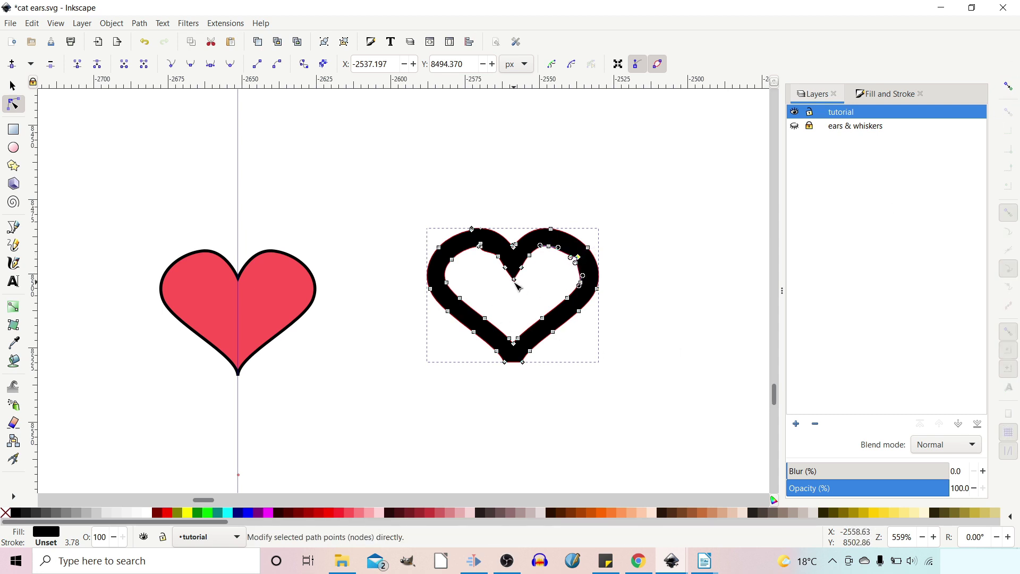
{"action": "left_click_drag", "start_coordinate": [514, 279], "coordinate": [502, 267]}
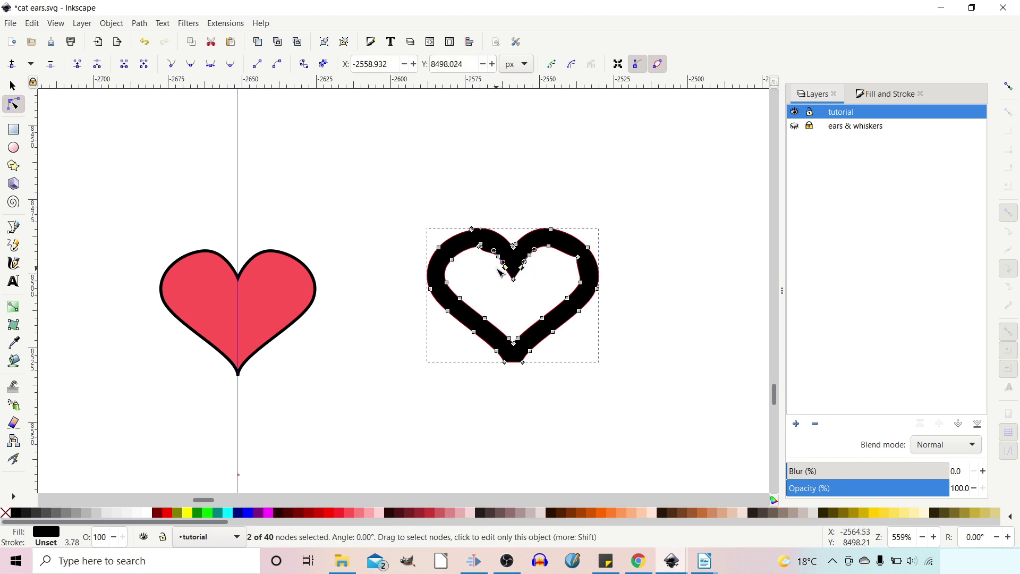
{"action": "left_click", "coordinate": [499, 272]}
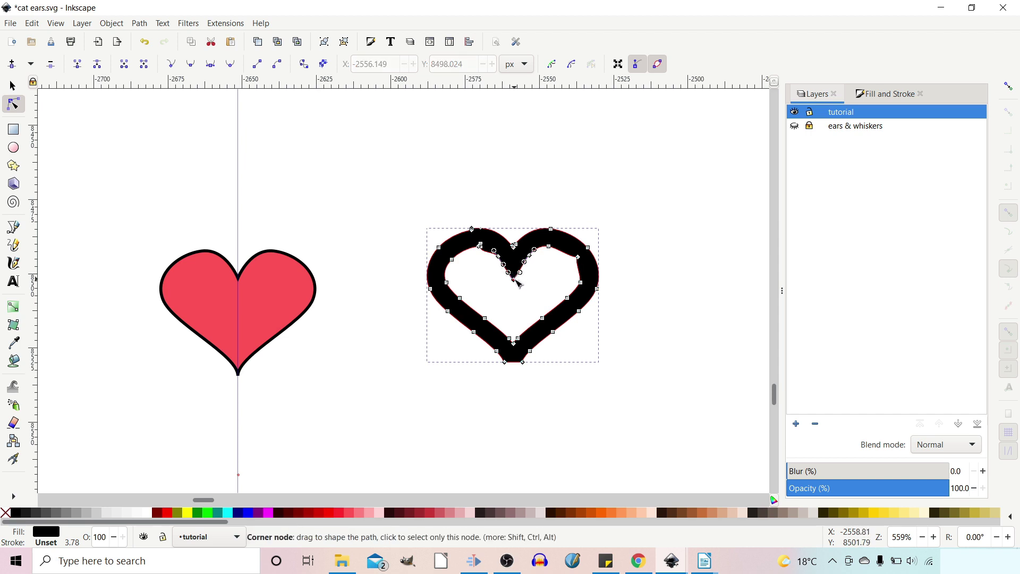
{"action": "left_click_drag", "start_coordinate": [517, 281], "coordinate": [515, 276]}
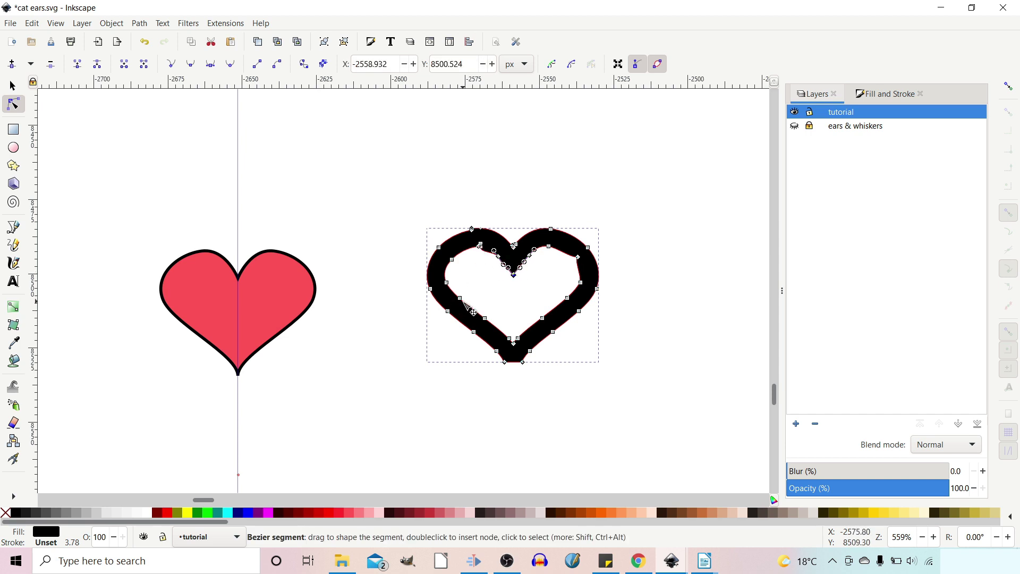
- Make the outline heart's lower inner edges slightly irregular, round its bottom point and dent the outer edge of the right lobe
{"action": "left_click_drag", "start_coordinate": [468, 308], "coordinate": [472, 311]}
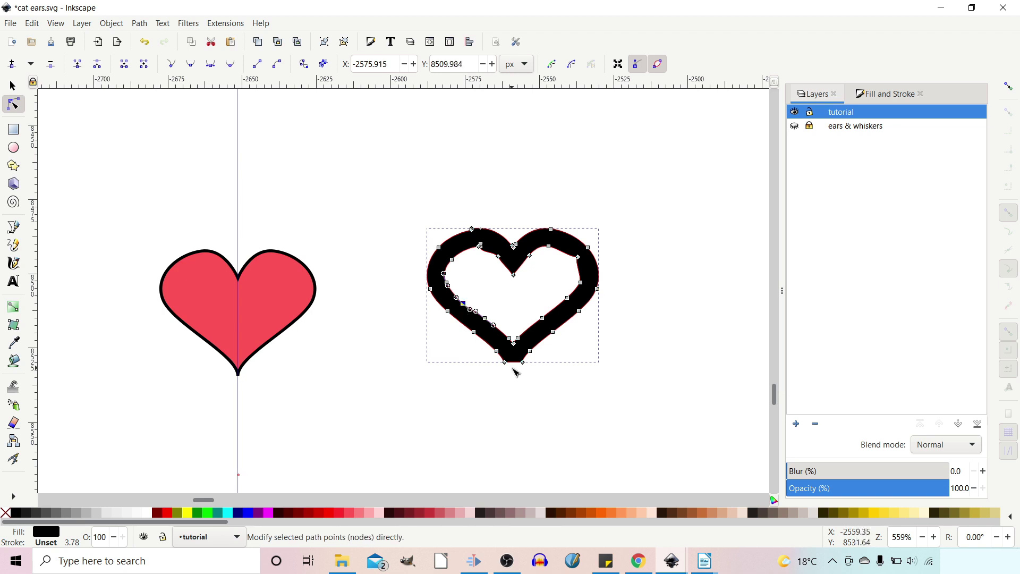
{"action": "left_click_drag", "start_coordinate": [515, 363], "coordinate": [527, 341]}
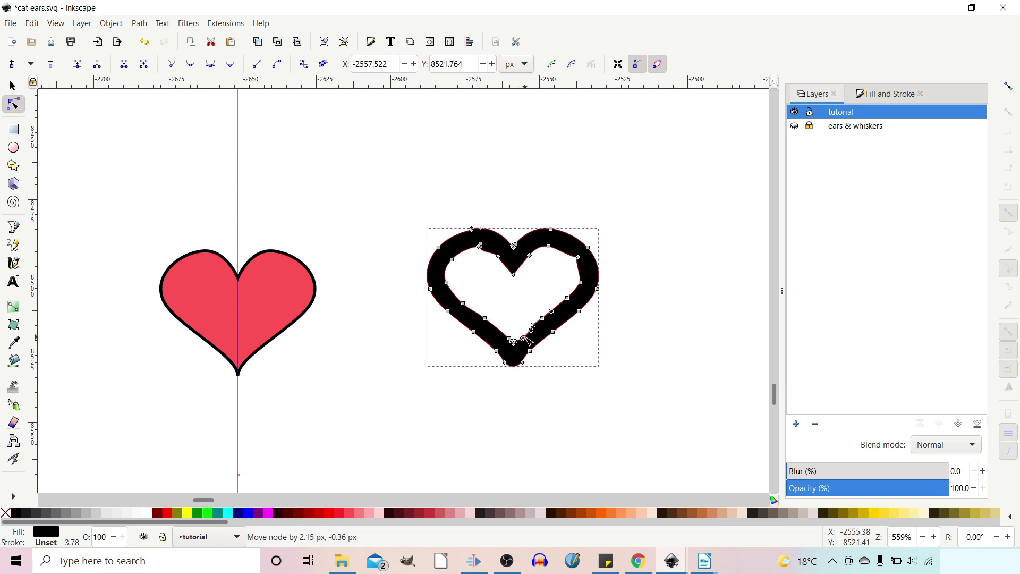
{"action": "left_click_drag", "start_coordinate": [587, 250], "coordinate": [589, 251]}
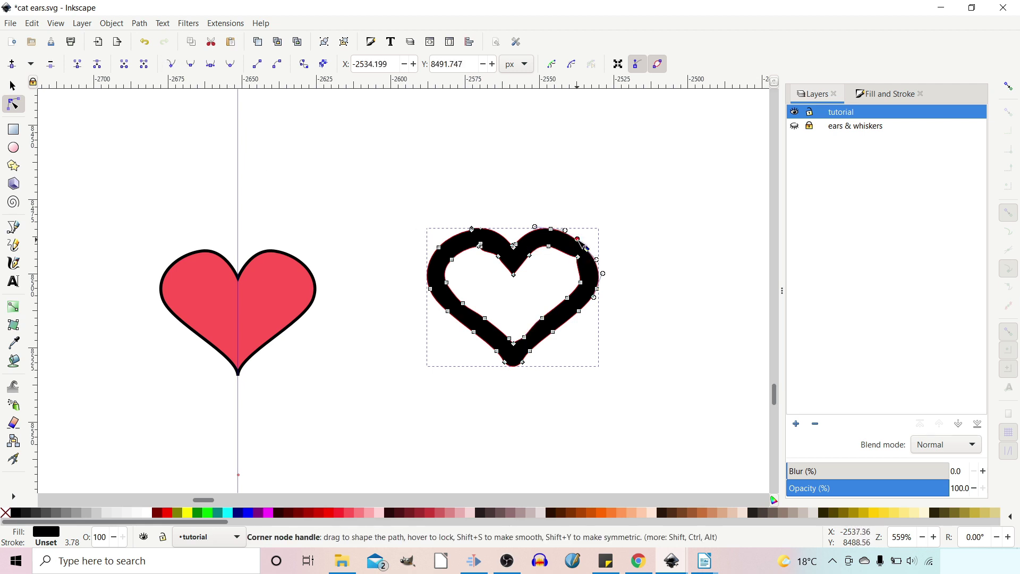
{"action": "mouse_move", "coordinate": [578, 239]}
{"action": "left_mouse_down"}
{"action": "mouse_move", "coordinate": [599, 257]}
{"action": "mouse_move", "coordinate": [580, 238]}
{"action": "left_mouse_up"}
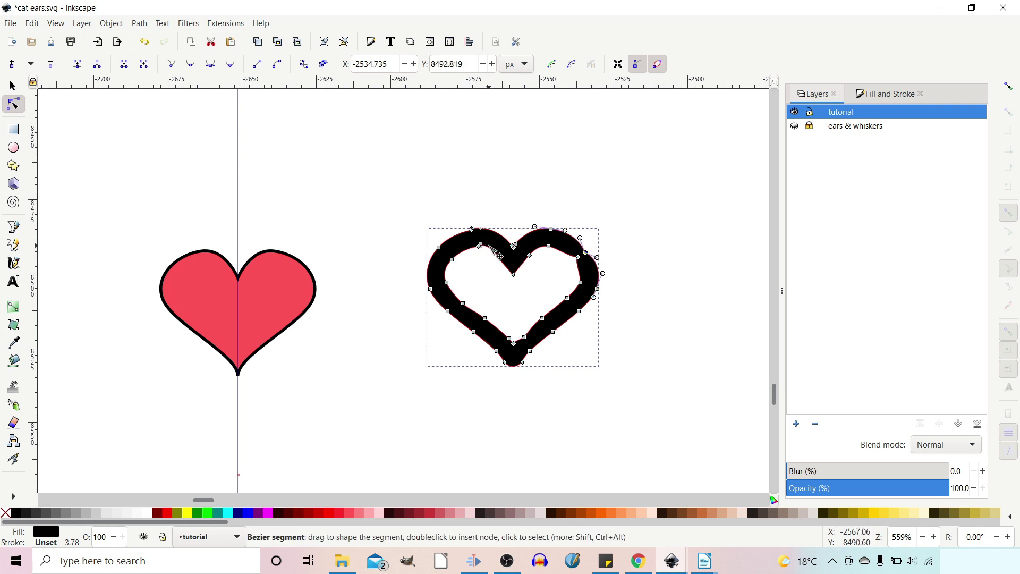
- Curve both sides of the outline heart's inner cleft by adjusting the handles of its tip node
{"action": "left_click", "coordinate": [513, 275]}
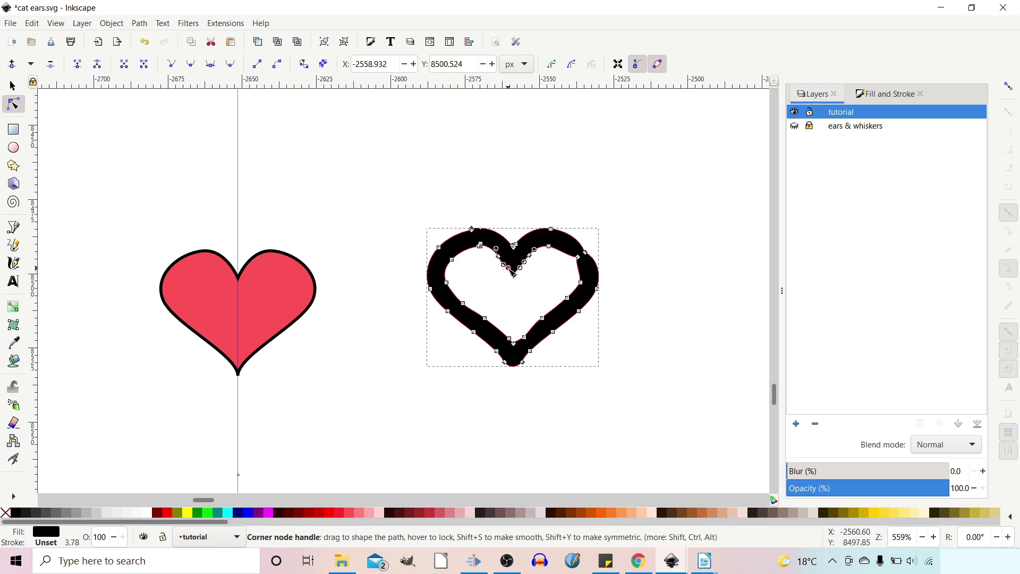
{"action": "left_click_drag", "start_coordinate": [511, 272], "coordinate": [519, 266]}
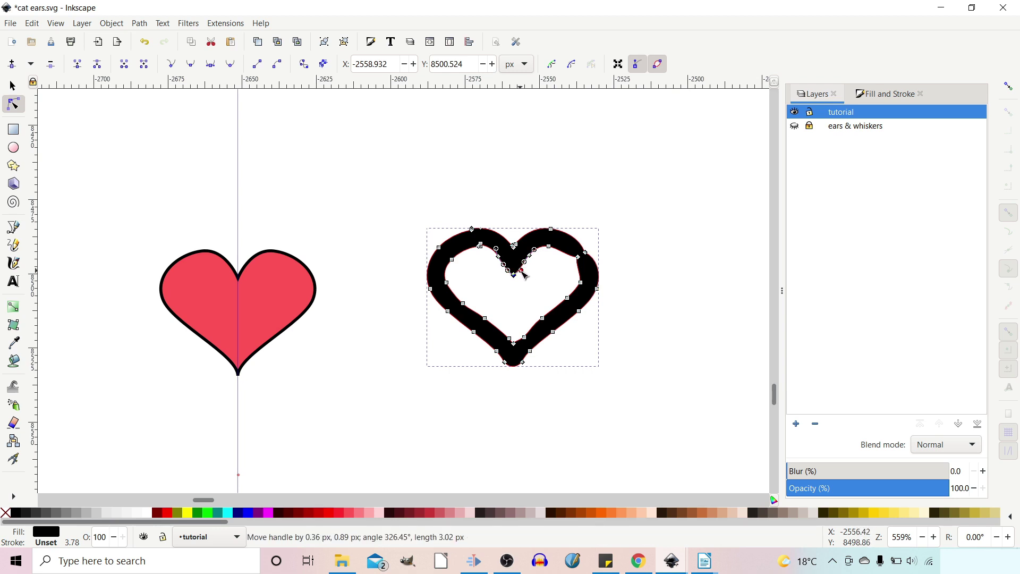
{"action": "left_click", "coordinate": [666, 274]}
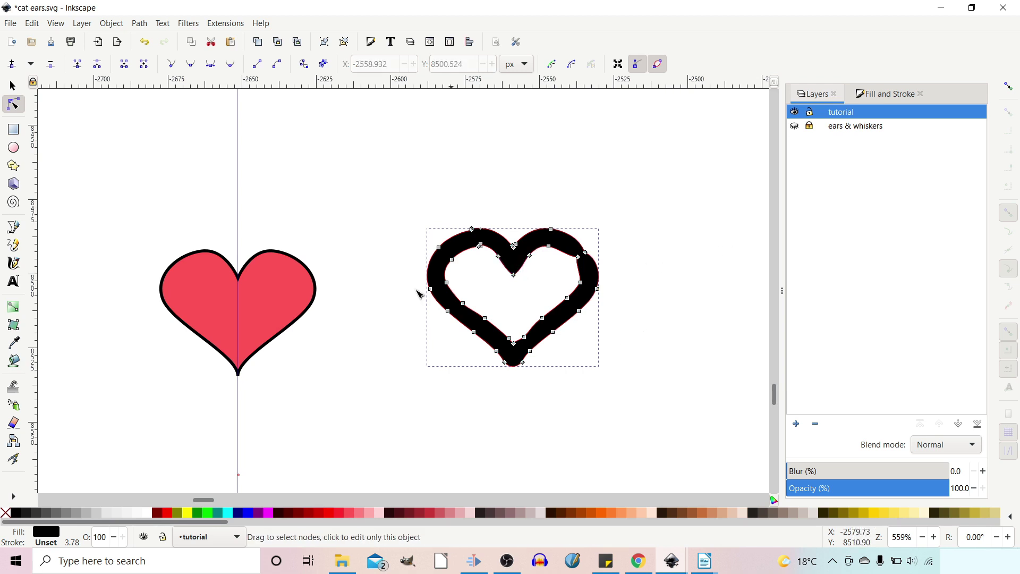
{"action": "left_click", "coordinate": [12, 86]}
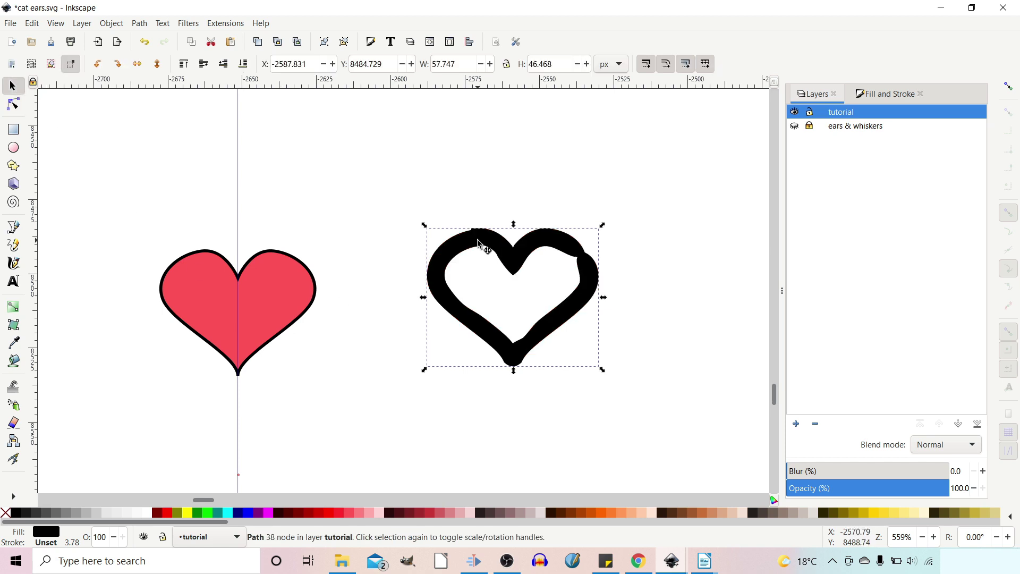
{"action": "left_click", "coordinate": [13, 104]}
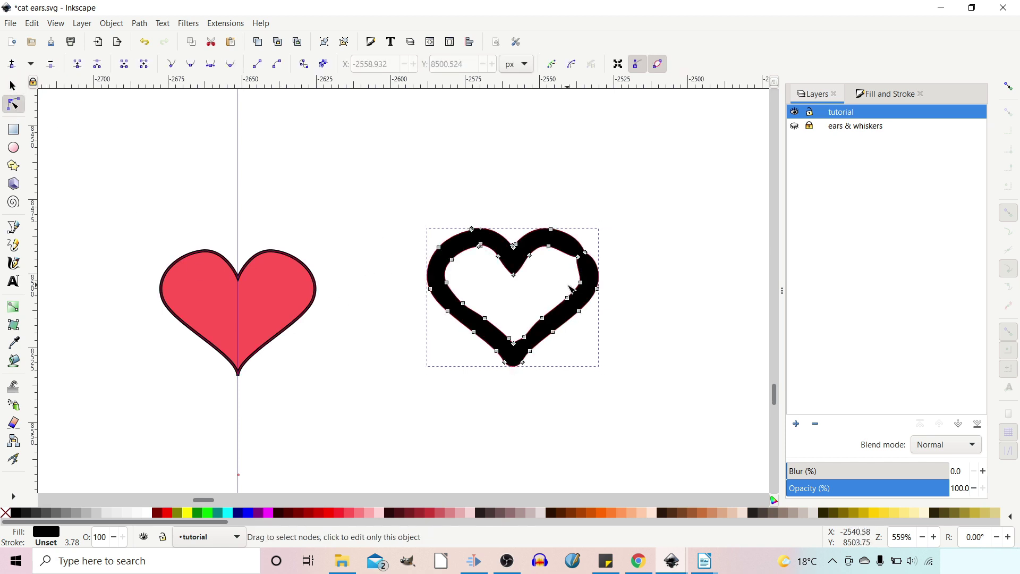
- Delete the stray nodes forming the notch inside the left lobe's upper edge and smooth the remaining node's curve
{"action": "scroll", "coordinate": [493, 255], "scroll_direction": "up", "scroll_amount": 6}
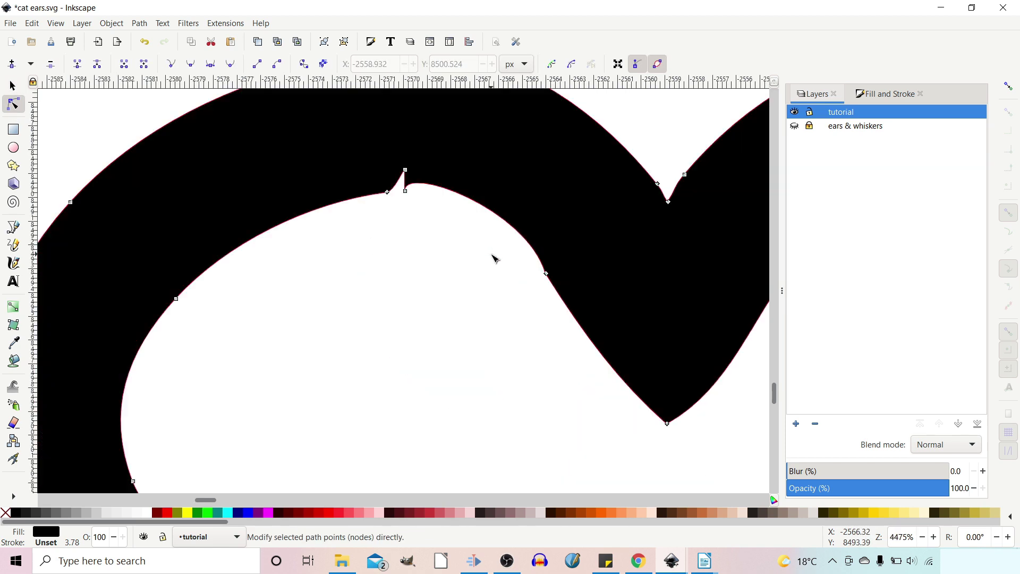
{"action": "left_click", "coordinate": [405, 170]}
{"action": "key", "text": "Delete"}
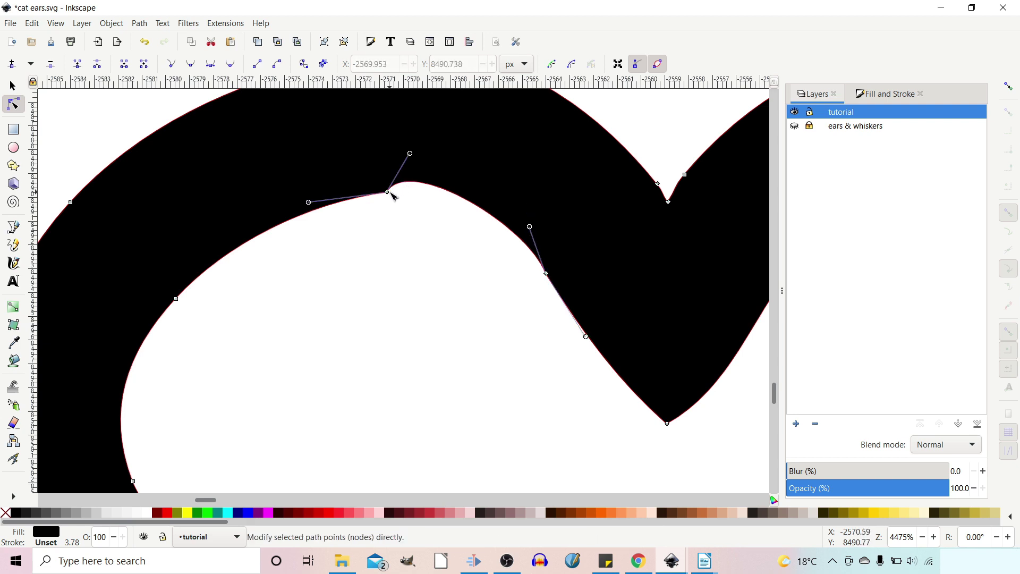
{"action": "left_click_drag", "start_coordinate": [410, 154], "coordinate": [433, 190]}
- Delete the extra nodes on the left lobe's outer top edge to leave one smooth curve
{"action": "left_click_drag", "start_coordinate": [369, 166], "coordinate": [428, 342]}
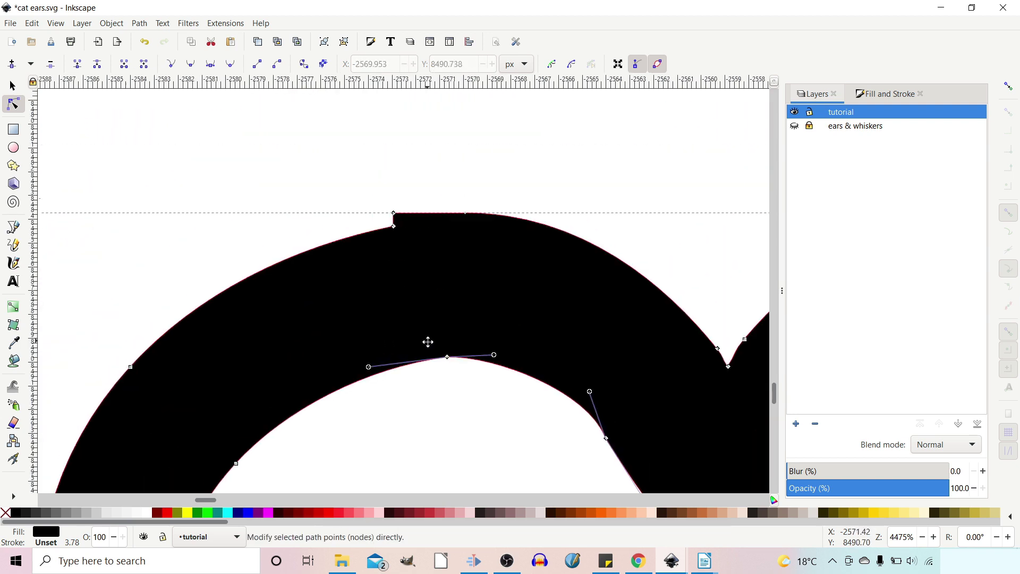
{"action": "left_click", "coordinate": [395, 213]}
{"action": "key", "text": "Delete"}
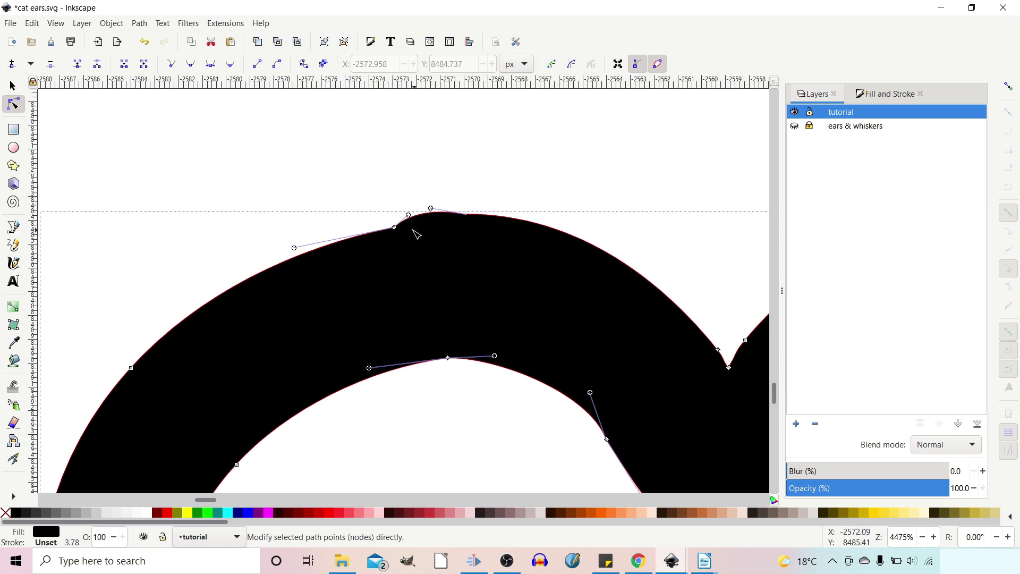
{"action": "left_click_drag", "start_coordinate": [394, 227], "coordinate": [297, 251]}
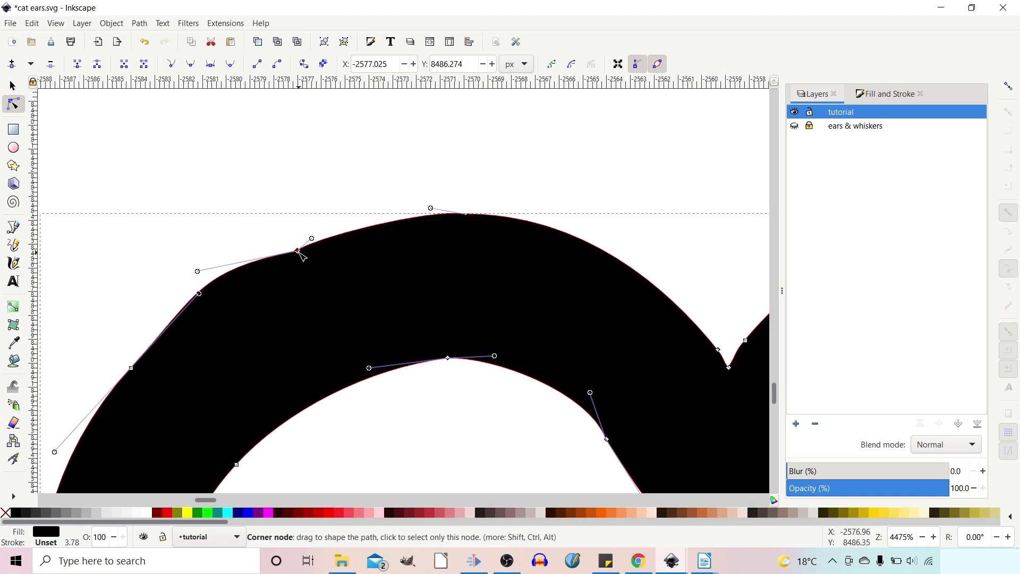
{"action": "key", "text": "Delete"}
- Move the inner-edge node just right of the bottom point to straighten the lower right inner edge
{"action": "scroll", "coordinate": [429, 337], "scroll_direction": "down", "scroll_amount": 3}
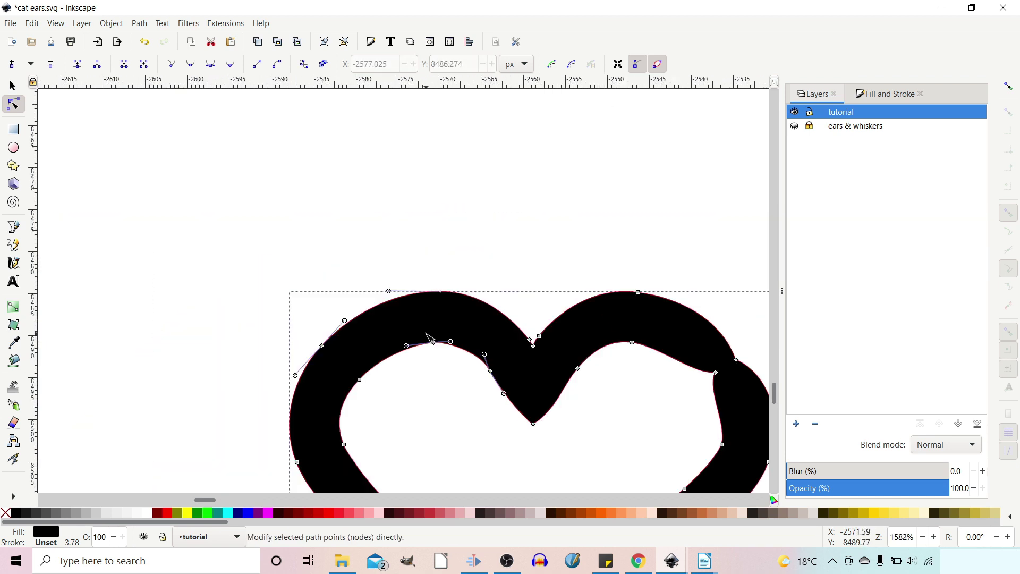
{"action": "left_click_drag", "start_coordinate": [532, 266], "coordinate": [369, 95]}
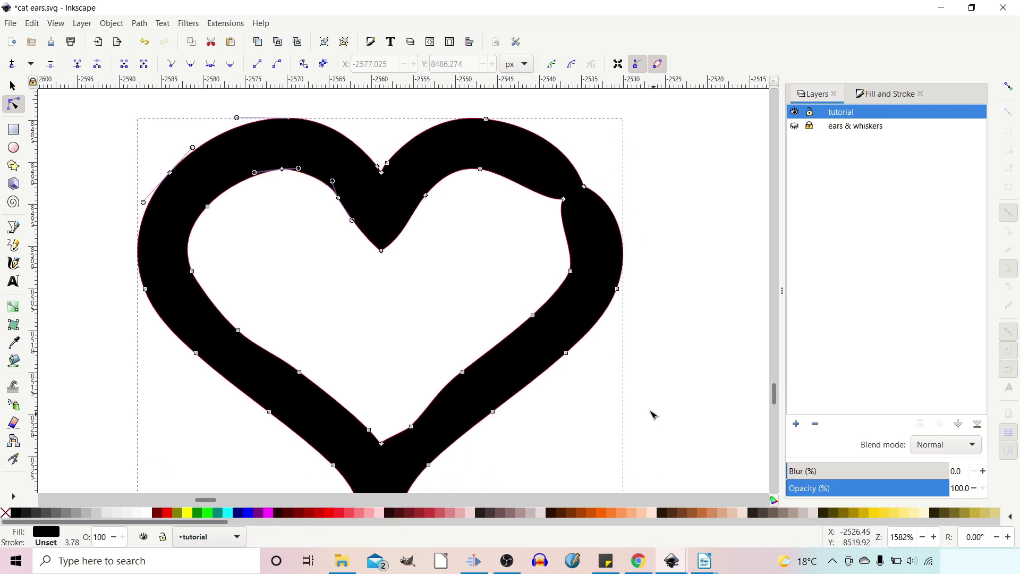
{"action": "scroll", "coordinate": [643, 351], "scroll_direction": "down", "scroll_amount": 2}
{"action": "scroll", "coordinate": [643, 351], "scroll_direction": "down", "scroll_amount": 1}
{"action": "left_click_drag", "start_coordinate": [412, 382], "coordinate": [416, 379]}
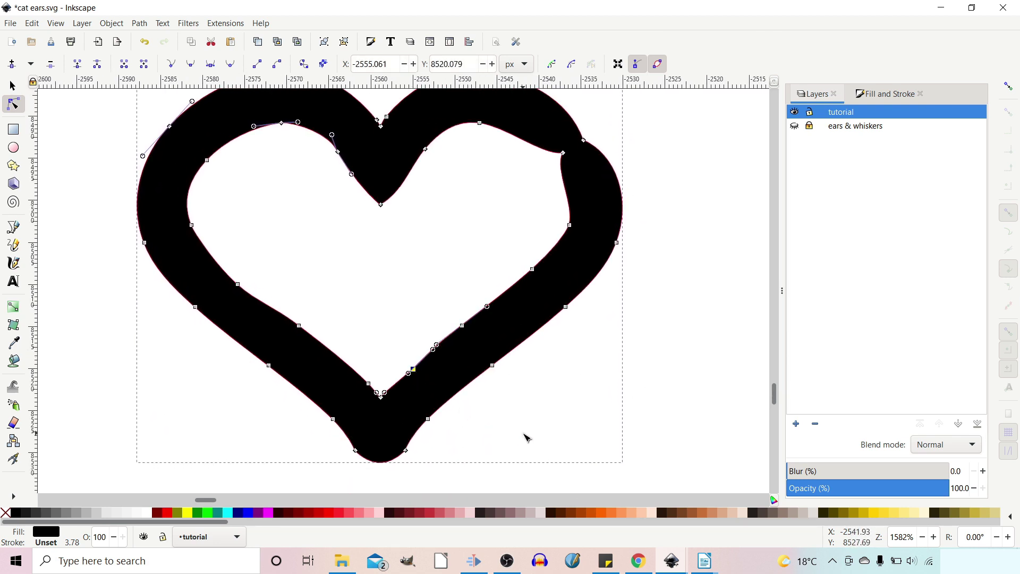
- Turn snapping back on and move the black outline heart onto the red heart, centred on the guide
{"action": "scroll", "coordinate": [352, 342], "scroll_direction": "down", "scroll_amount": 6}
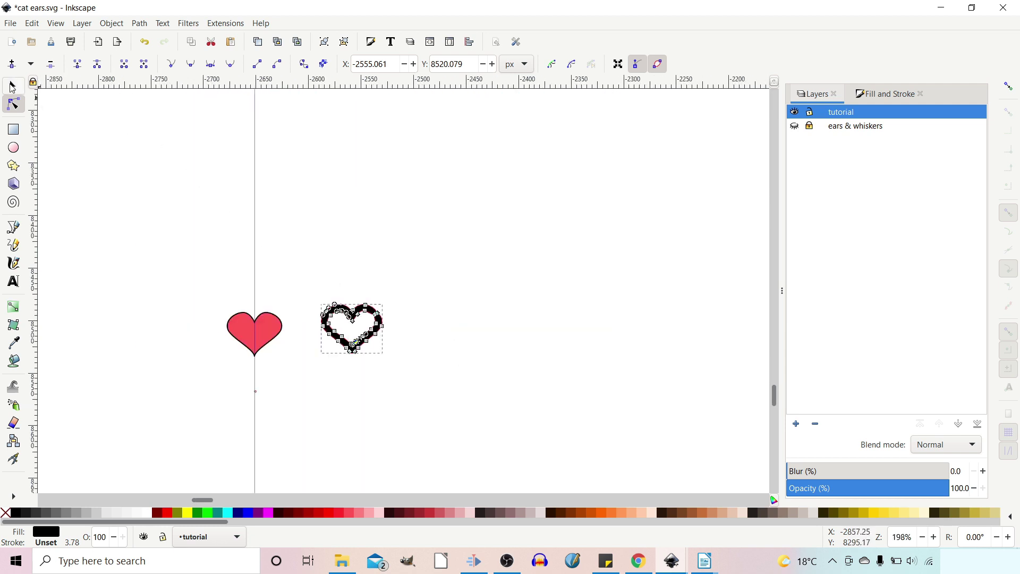
{"action": "key", "text": "s"}
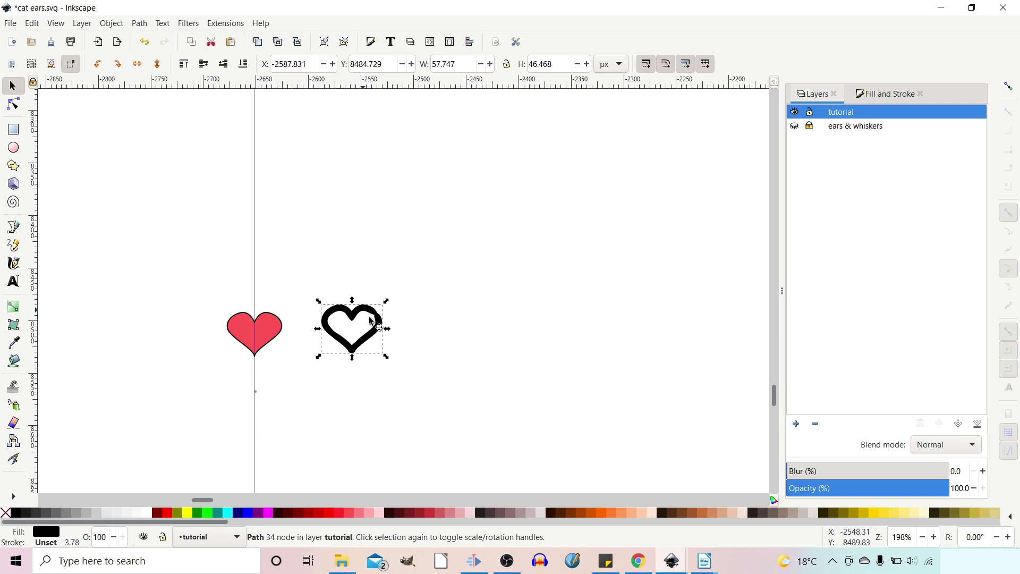
{"action": "left_click", "coordinate": [1009, 88]}
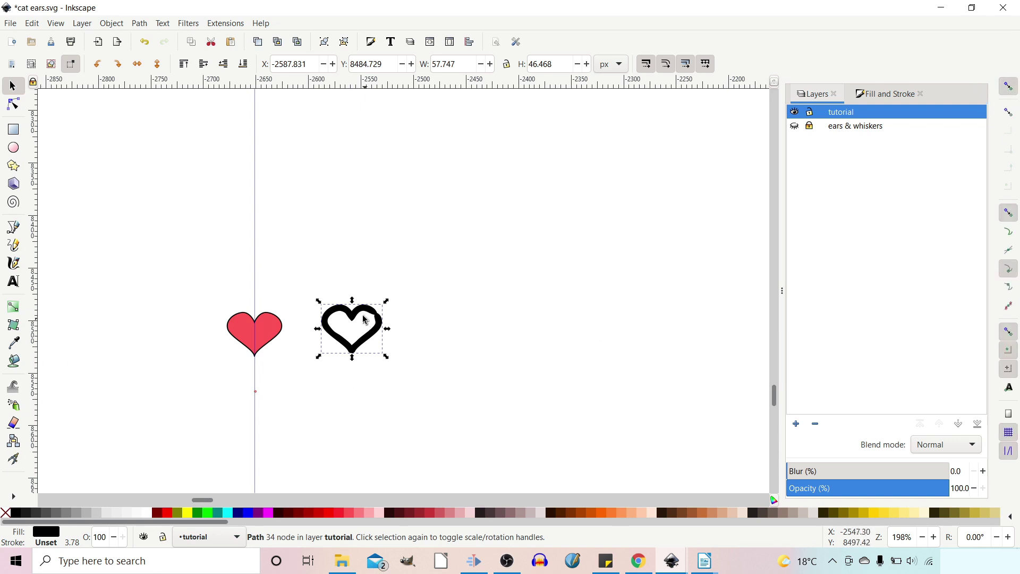
{"action": "left_click_drag", "start_coordinate": [365, 320], "coordinate": [260, 315]}
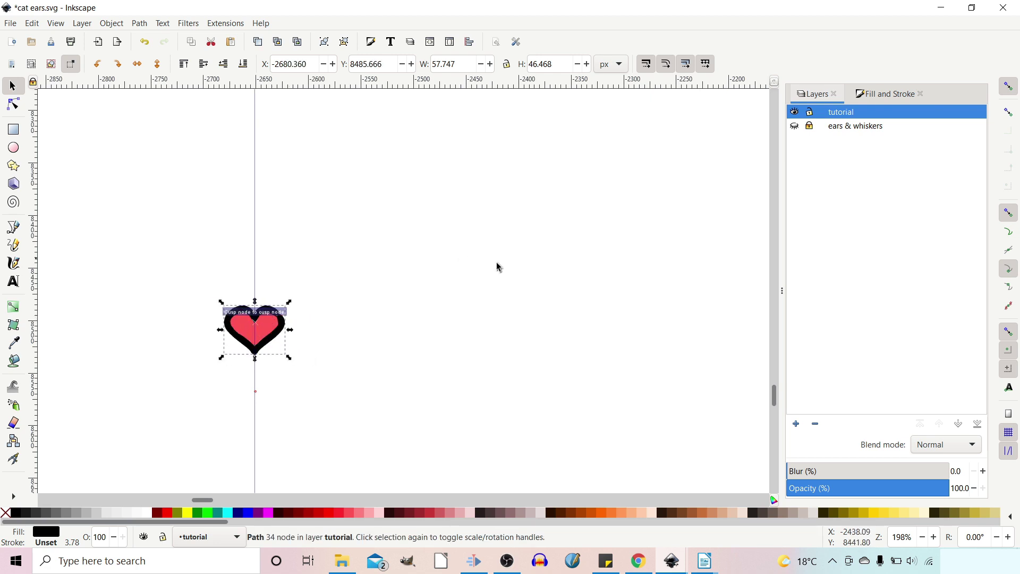
{"action": "left_click", "coordinate": [470, 283]}
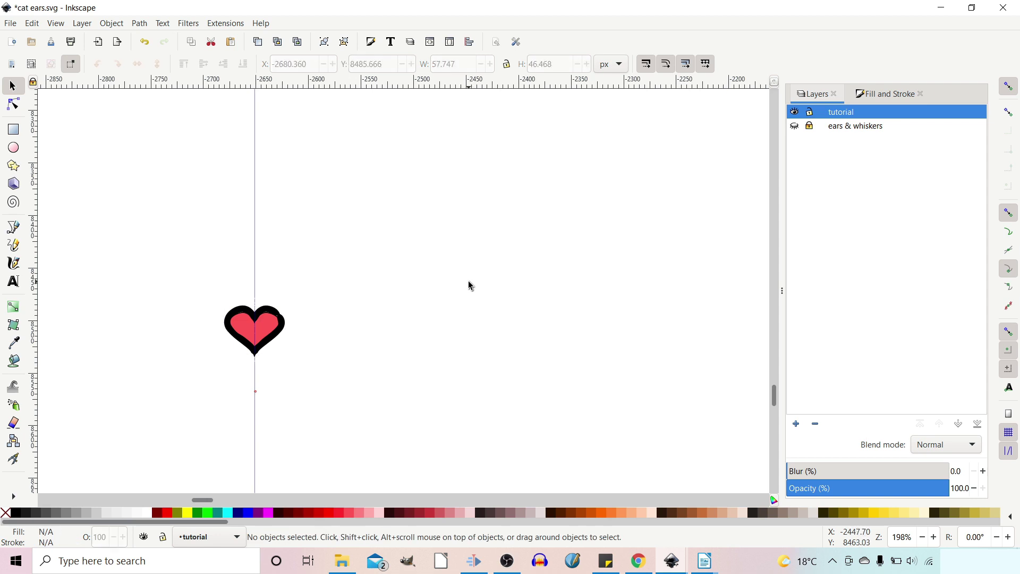
- Turn off snapping of nodes, paths and handles and move the outline down about 4 px to cover the red heart's edges
{"action": "scroll", "coordinate": [468, 286], "scroll_direction": "up", "scroll_amount": 4}
{"action": "scroll", "coordinate": [714, 127], "scroll_direction": "left", "scroll_amount": 1}
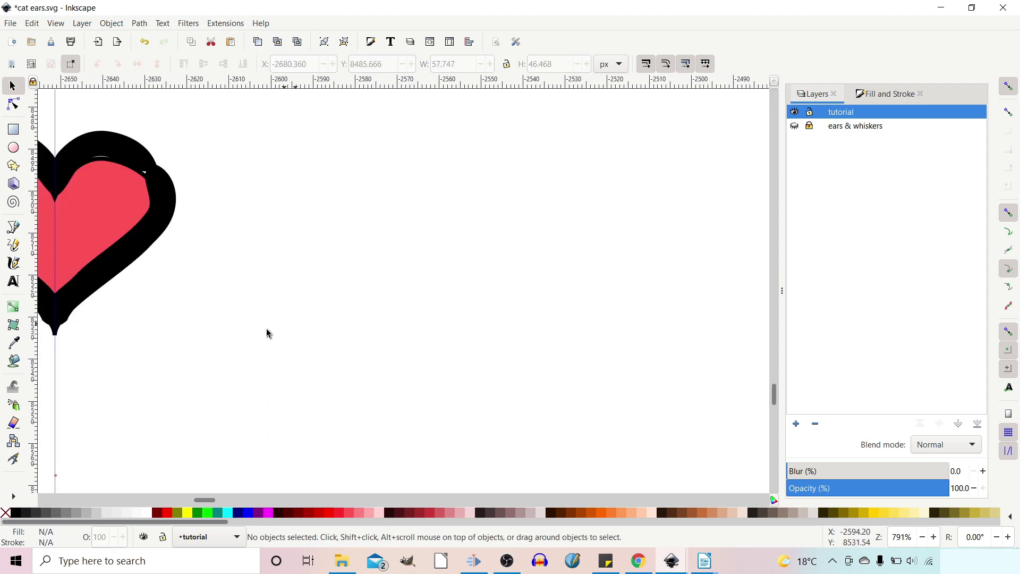
{"action": "left_click_drag", "start_coordinate": [267, 334], "coordinate": [624, 396]}
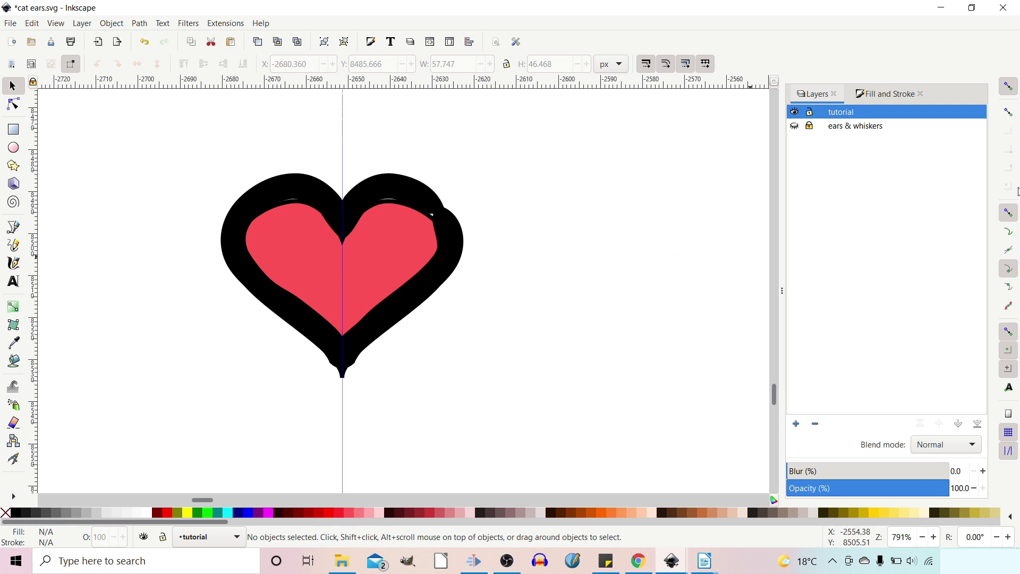
{"action": "left_click", "coordinate": [1013, 219]}
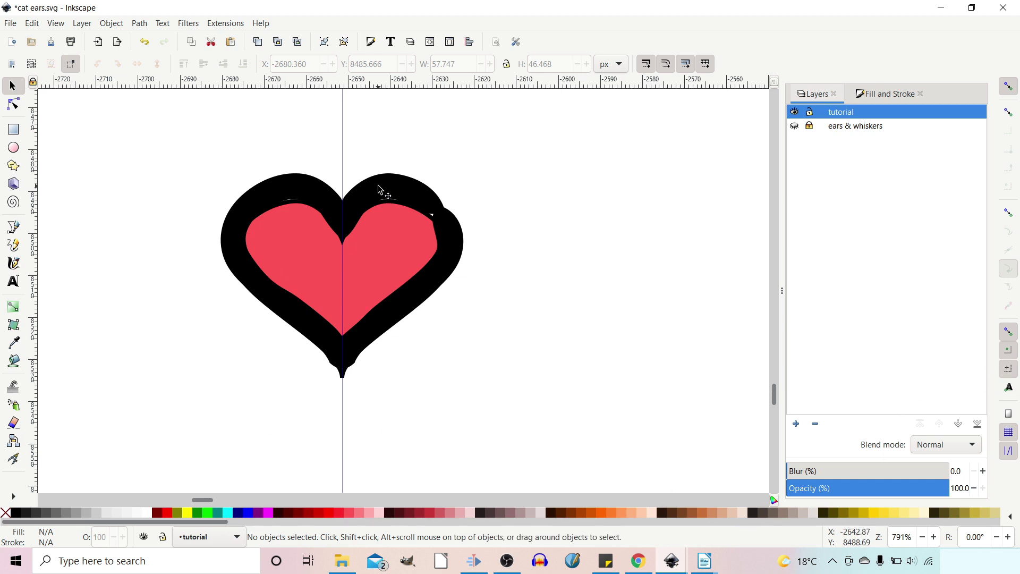
{"action": "left_click_drag", "start_coordinate": [378, 196], "coordinate": [378, 200]}
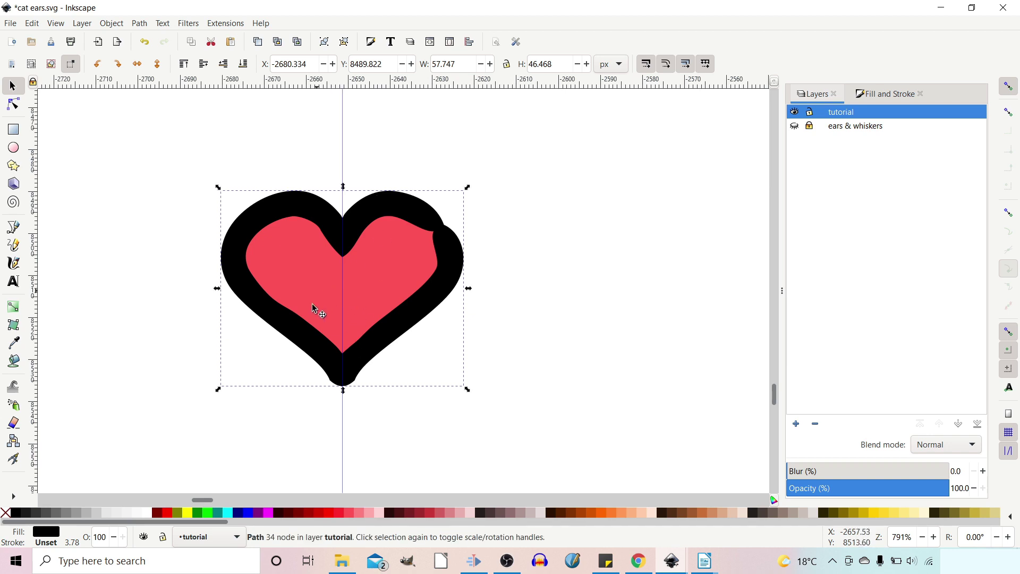
{"action": "left_click", "coordinate": [602, 279]}
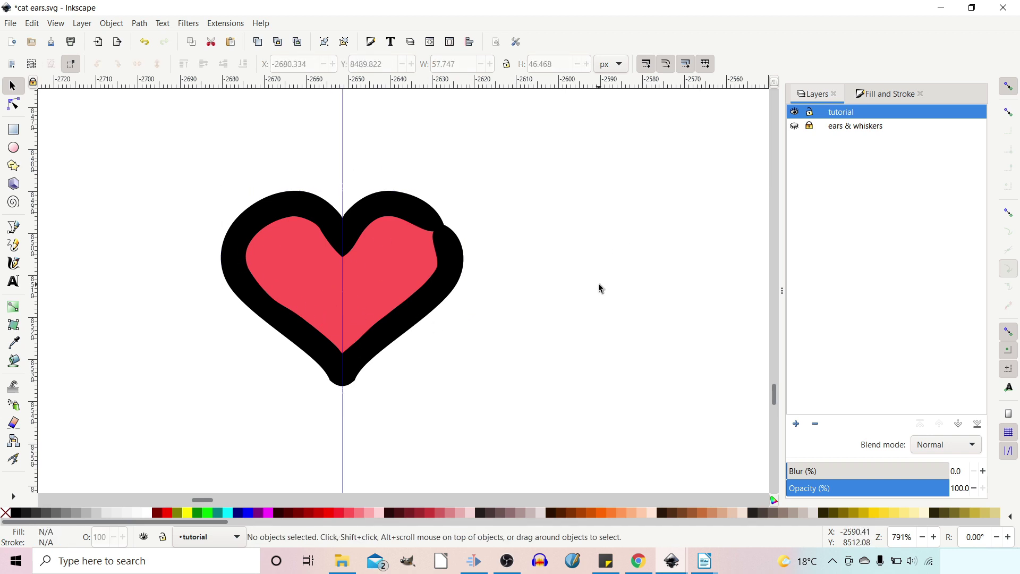
- Draw a nearly horizontal Pen tool line above left of the heart using the Triangle in shape
{"action": "scroll", "coordinate": [599, 288], "scroll_direction": "down", "scroll_amount": 4}
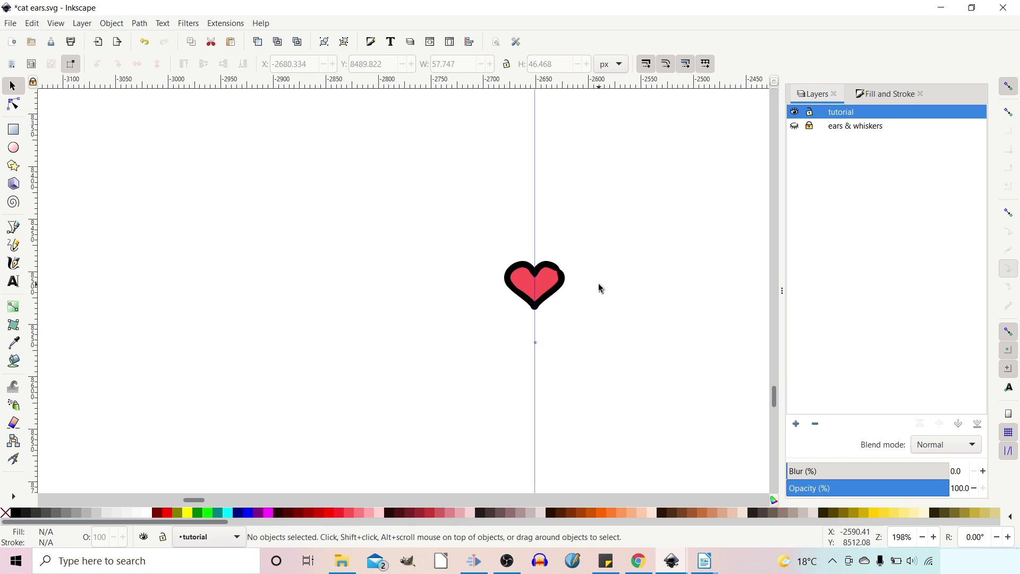
{"action": "scroll", "coordinate": [598, 288], "scroll_direction": "right", "scroll_amount": 6}
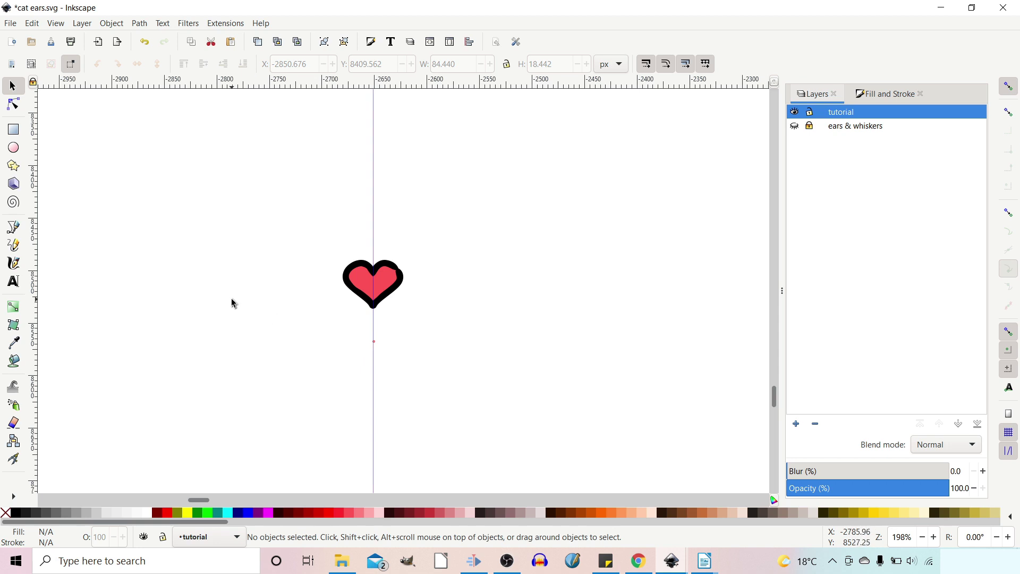
{"action": "left_click", "coordinate": [13, 229]}
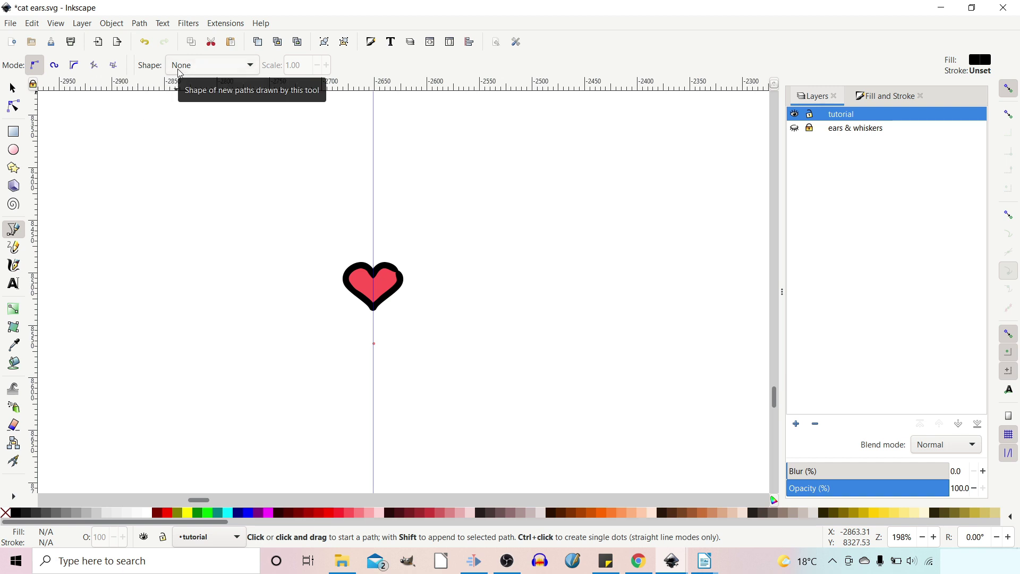
{"action": "left_click", "coordinate": [251, 66]}
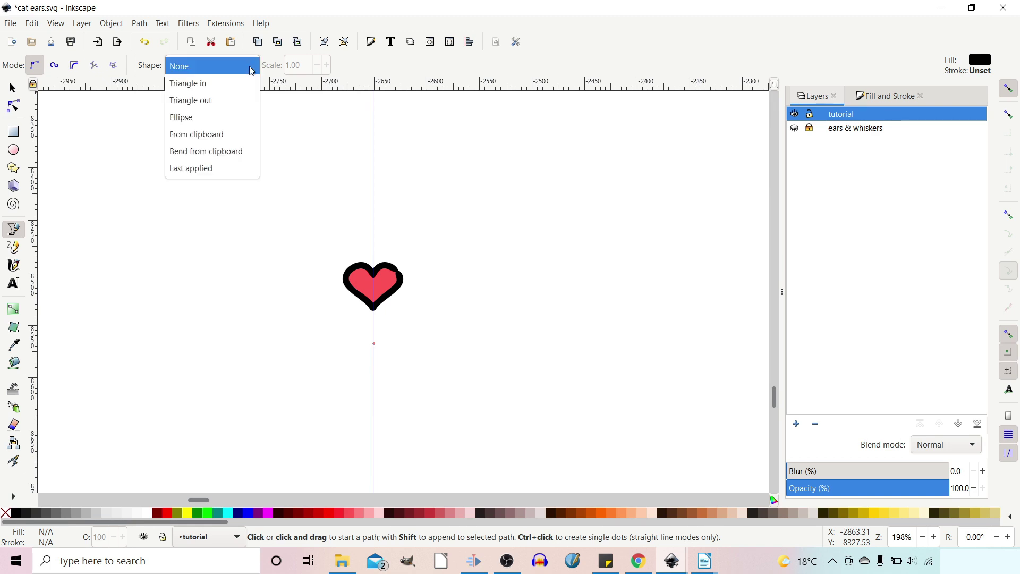
{"action": "left_click", "coordinate": [212, 85]}
{"action": "left_click", "coordinate": [171, 176]}
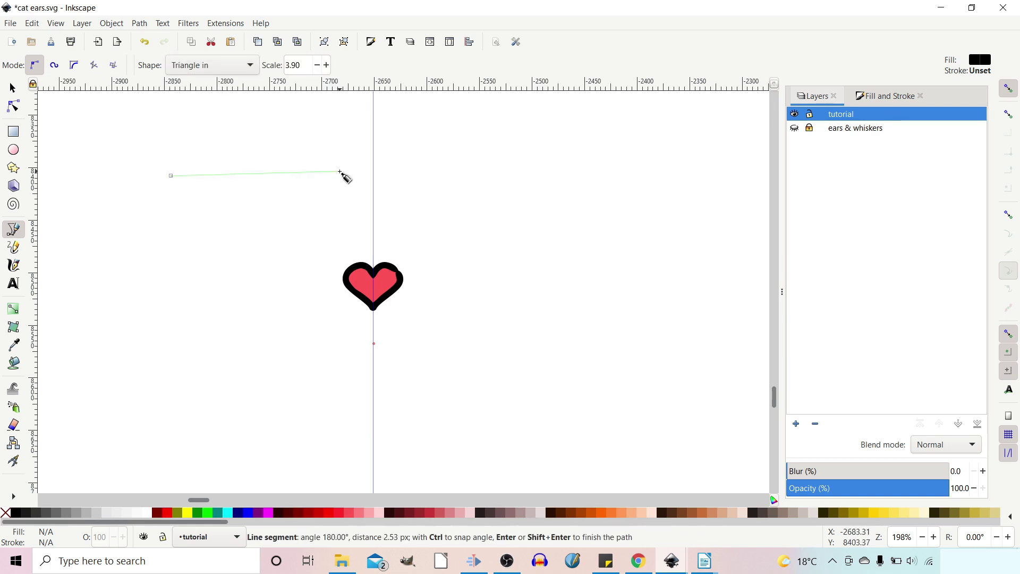
{"action": "double_click", "coordinate": [342, 172]}
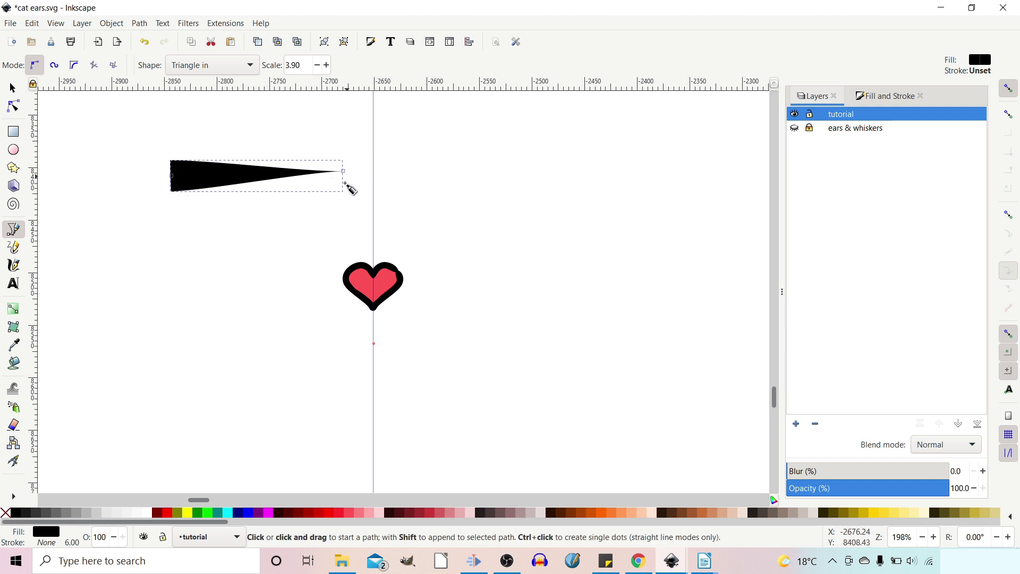
- Reshape the triangular stroke into a wave with a pointed thick end and delete it
{"action": "left_click", "coordinate": [13, 109]}
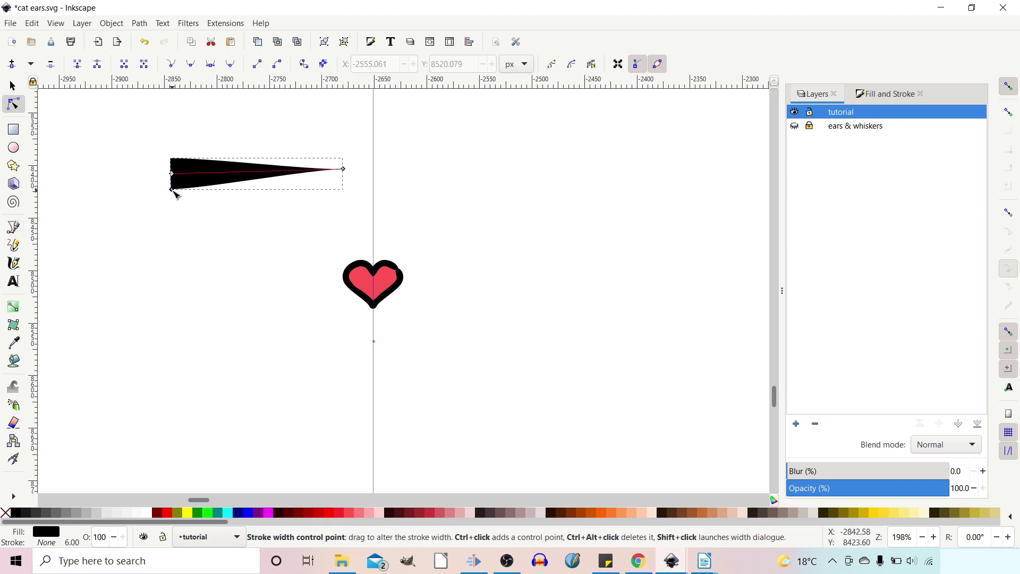
{"action": "left_click_drag", "start_coordinate": [171, 190], "coordinate": [195, 186]}
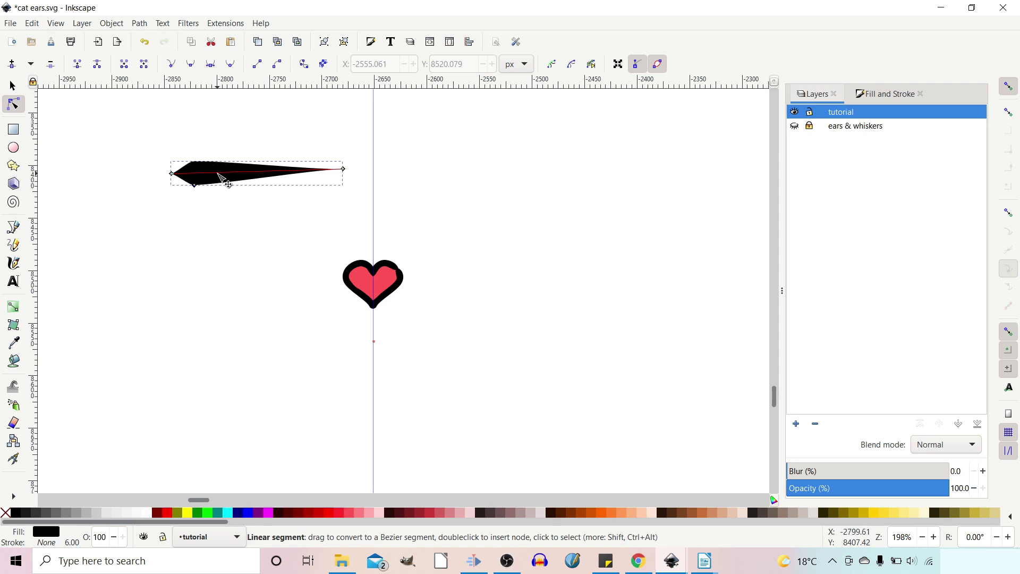
{"action": "left_click_drag", "start_coordinate": [212, 176], "coordinate": [243, 180]}
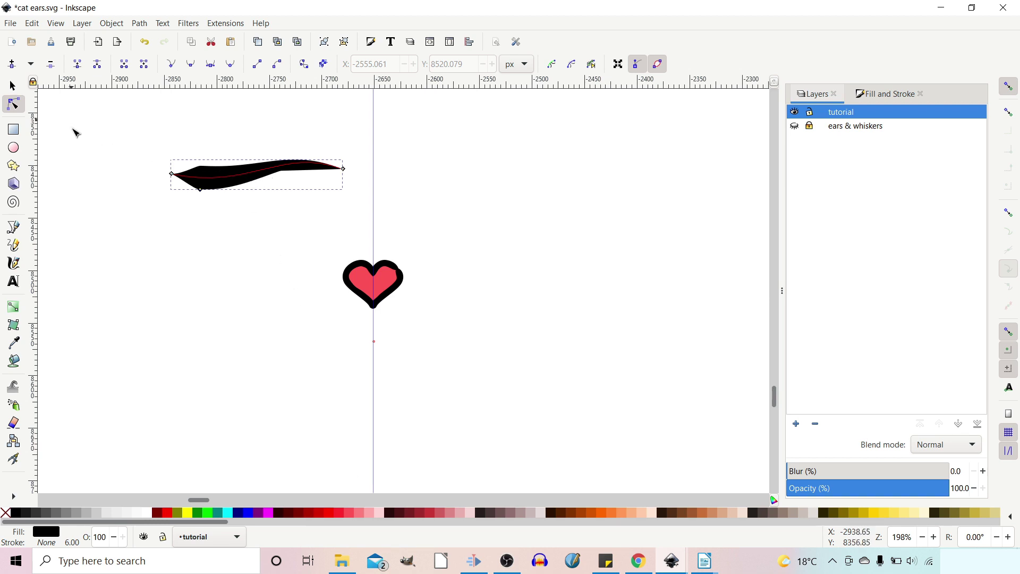
{"action": "left_click", "coordinate": [14, 228]}
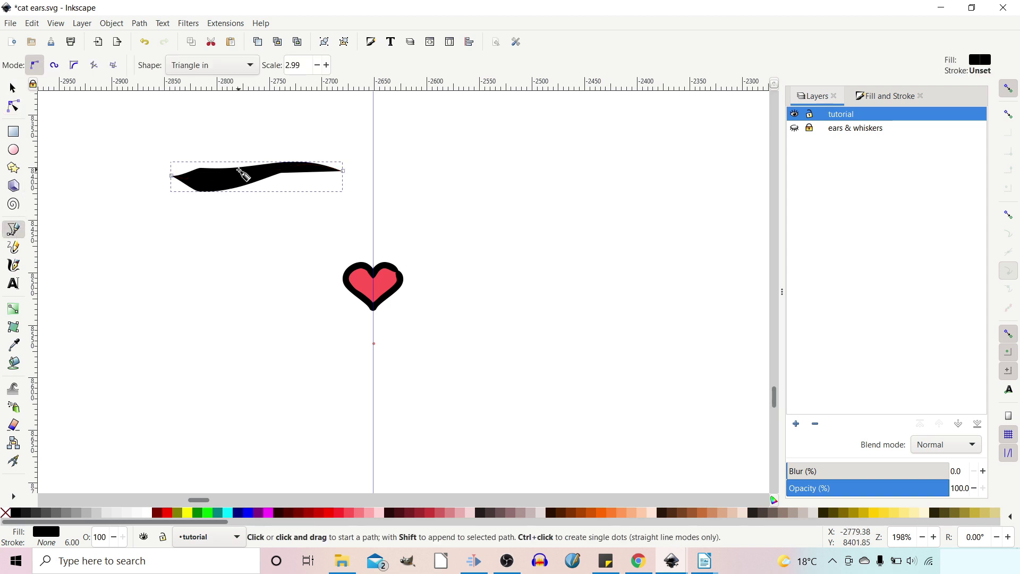
{"action": "key", "text": "Delete"}
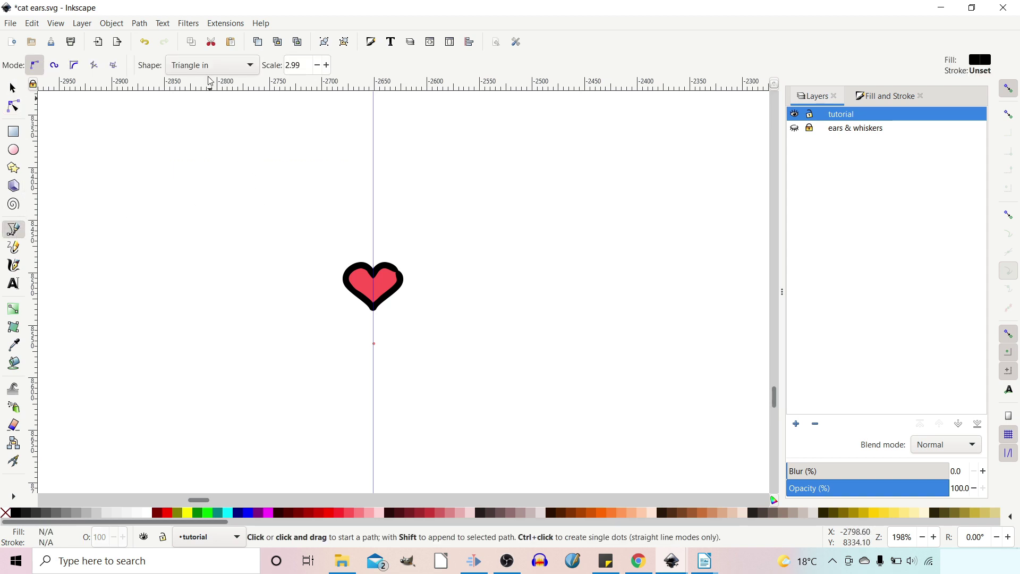
- Draw a closed teardrop about 122 px long and 32 px high left of the heart, with the pen shape set to None
{"action": "left_click", "coordinate": [254, 70]}
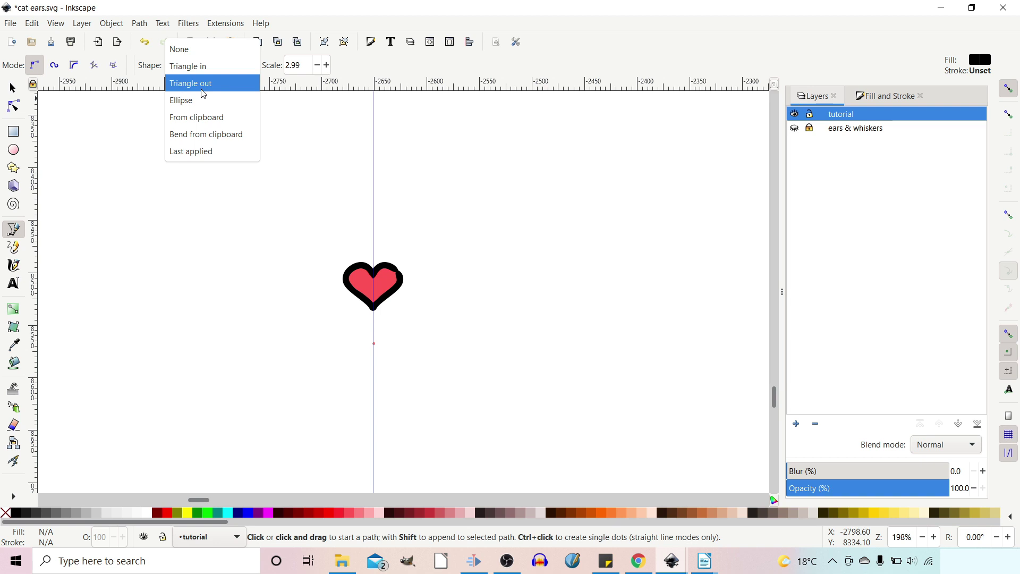
{"action": "left_click", "coordinate": [200, 121]}
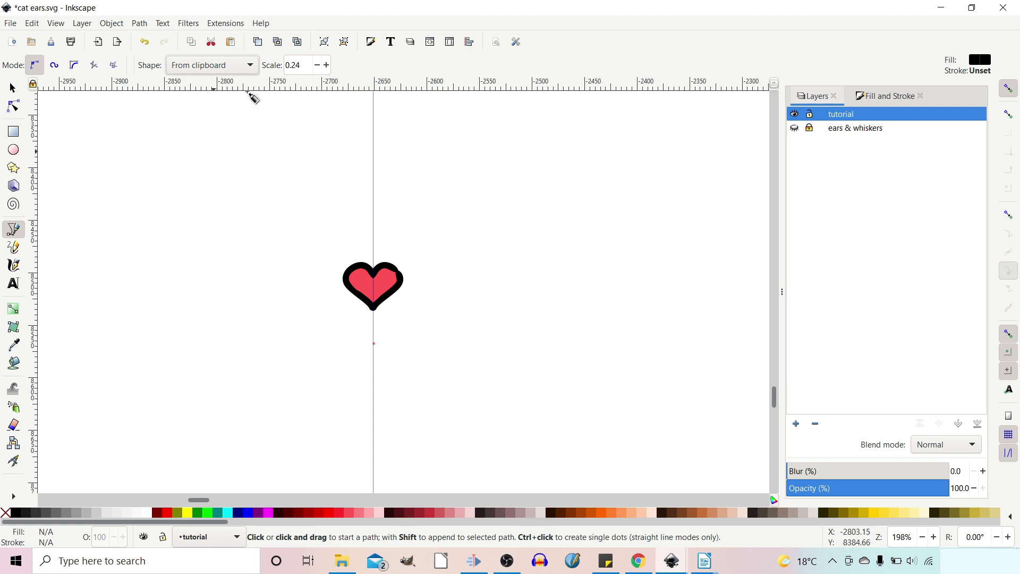
{"action": "left_click", "coordinate": [252, 67]}
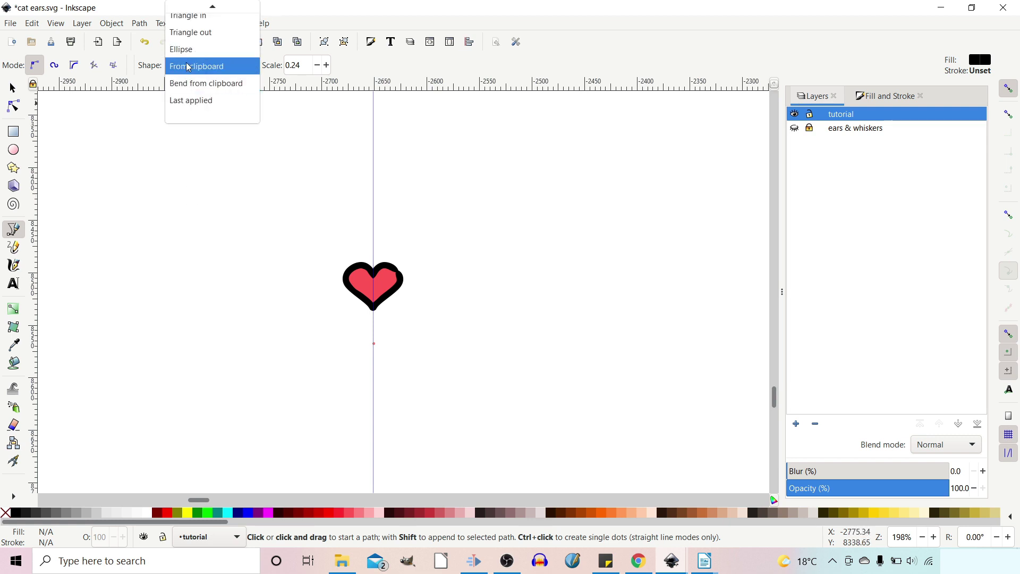
{"action": "left_click", "coordinate": [183, 10]}
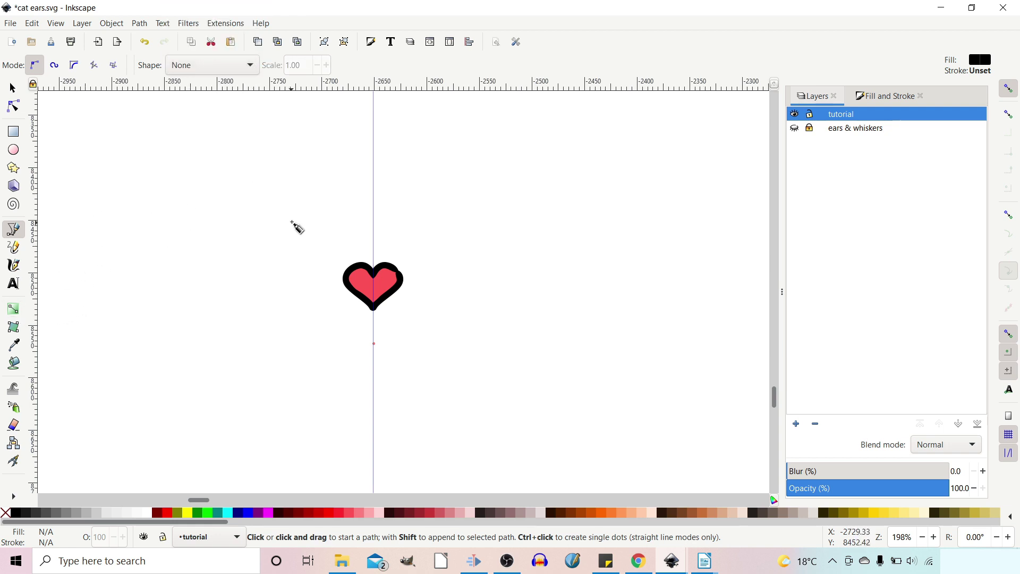
{"action": "left_click", "coordinate": [293, 209]}
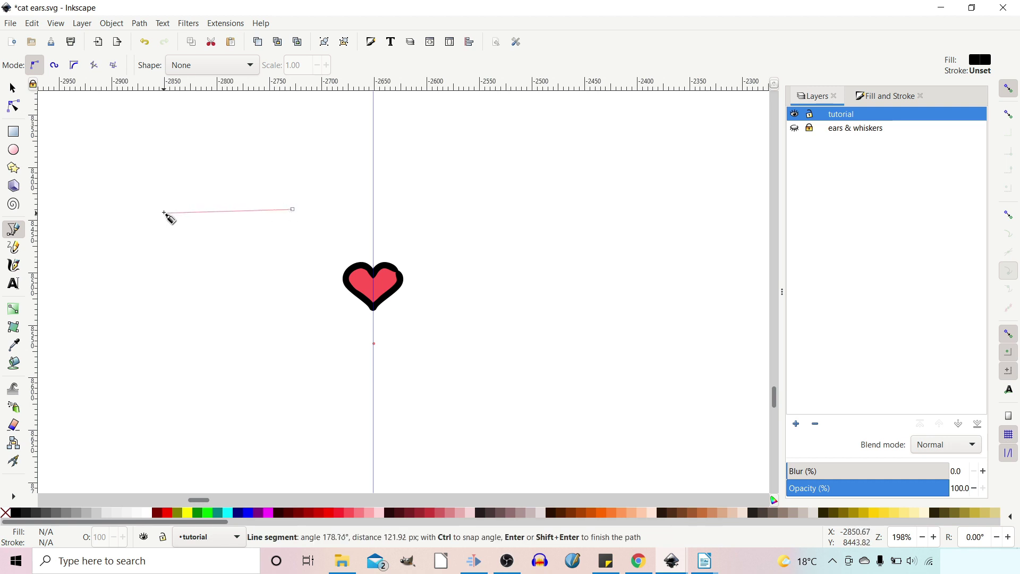
{"action": "left_click_drag", "start_coordinate": [164, 212], "coordinate": [165, 248]}
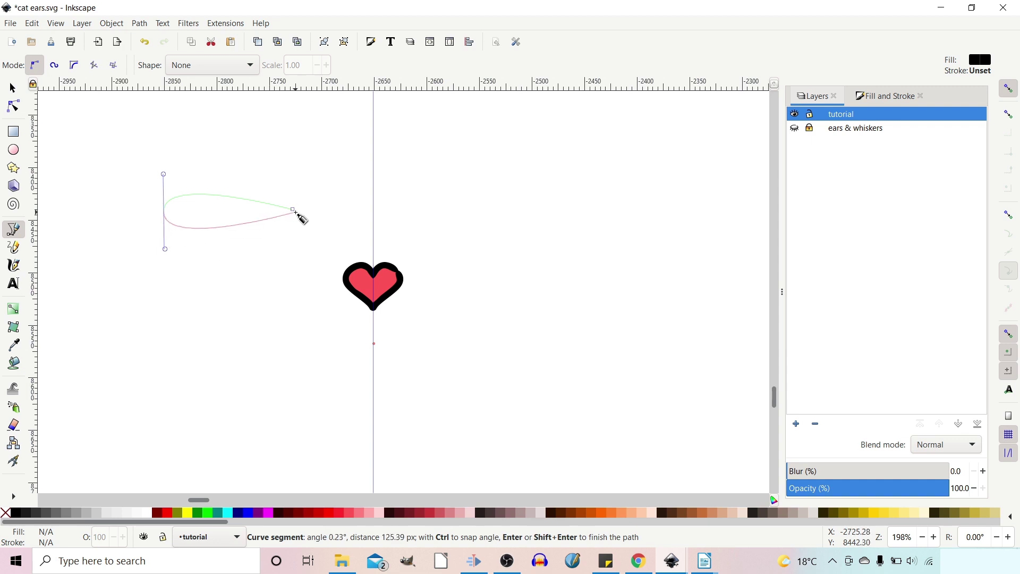
{"action": "left_click", "coordinate": [293, 210]}
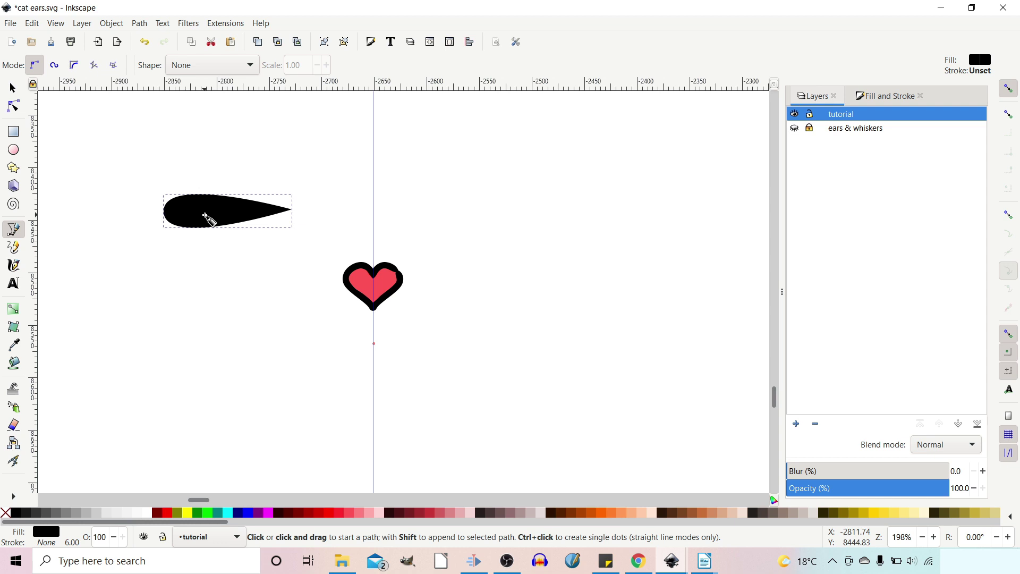
- Copy the teardrop and set the Pen tool's shape to From clipboard
{"action": "left_click", "coordinate": [13, 86]}
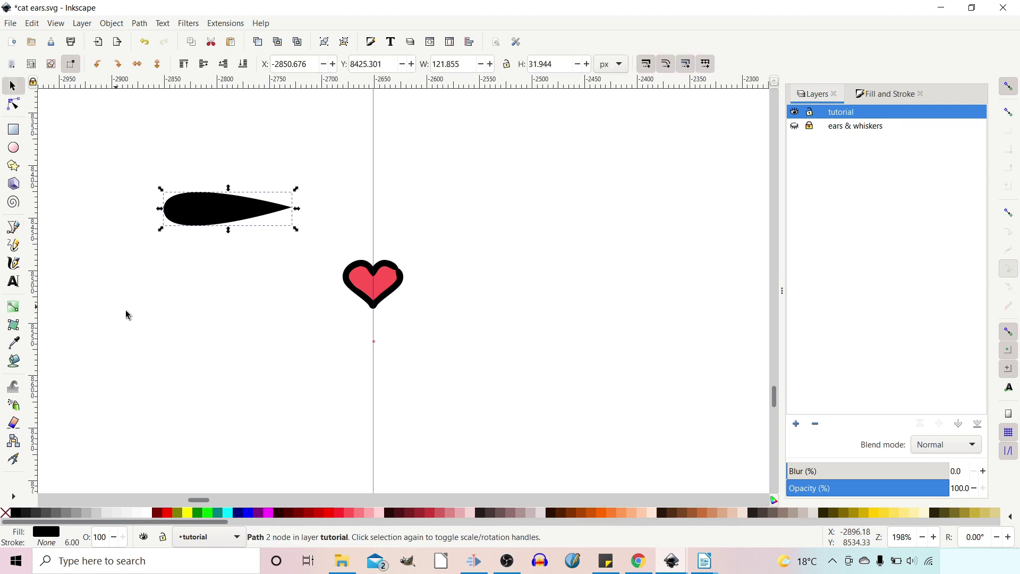
{"action": "right_click", "coordinate": [196, 213]}
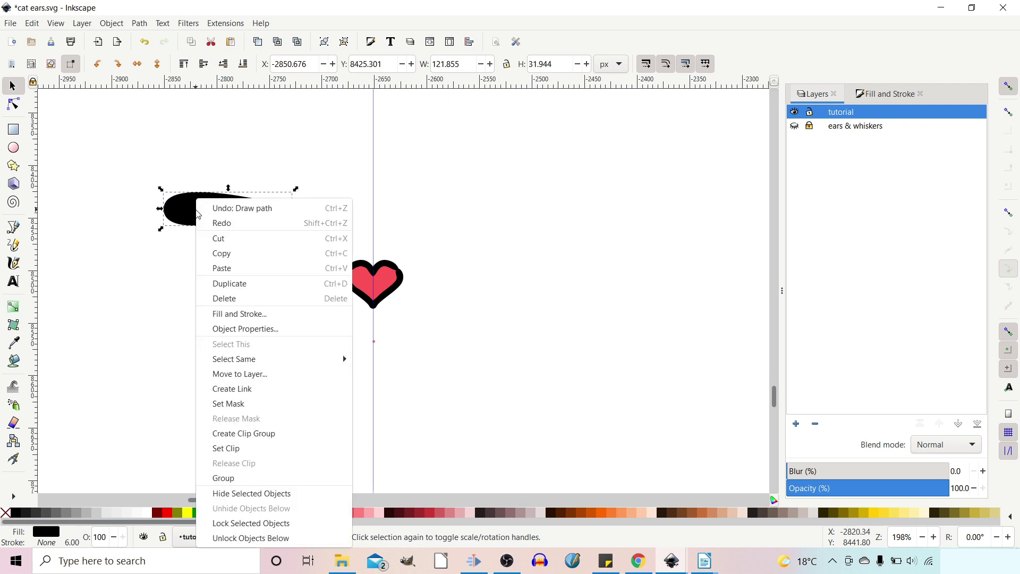
{"action": "left_click", "coordinate": [224, 259]}
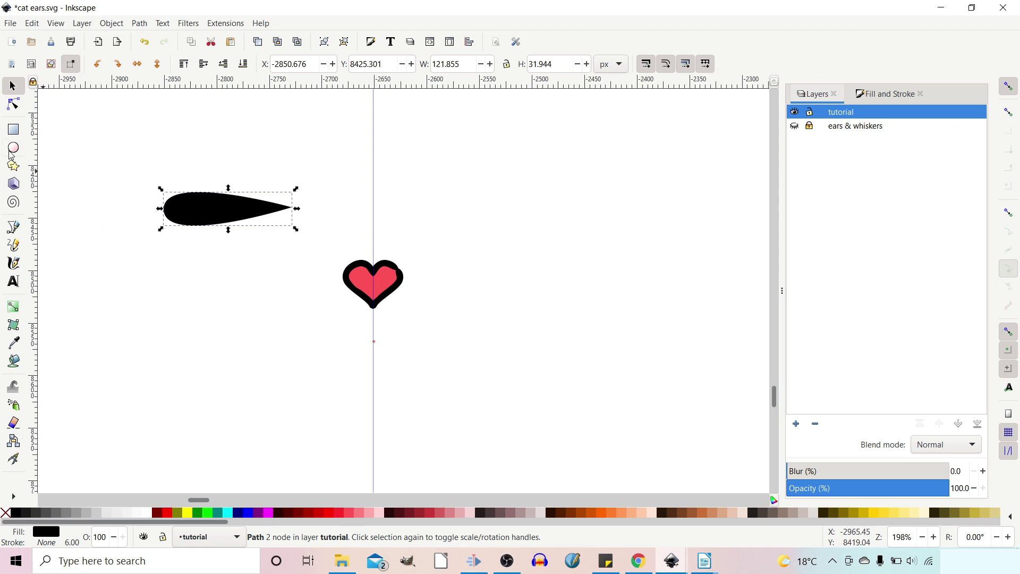
{"action": "left_click", "coordinate": [14, 227]}
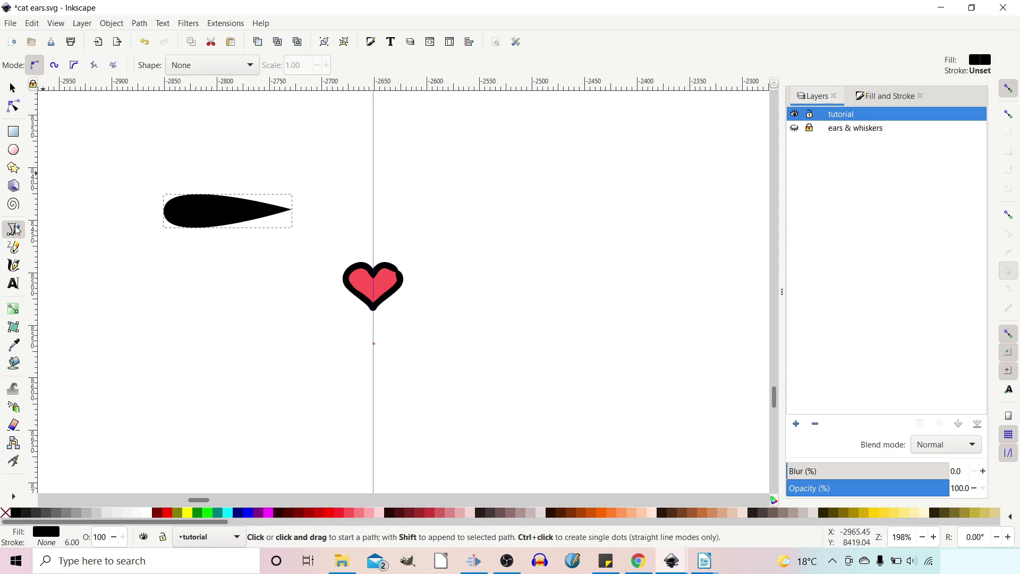
{"action": "left_click", "coordinate": [249, 66]}
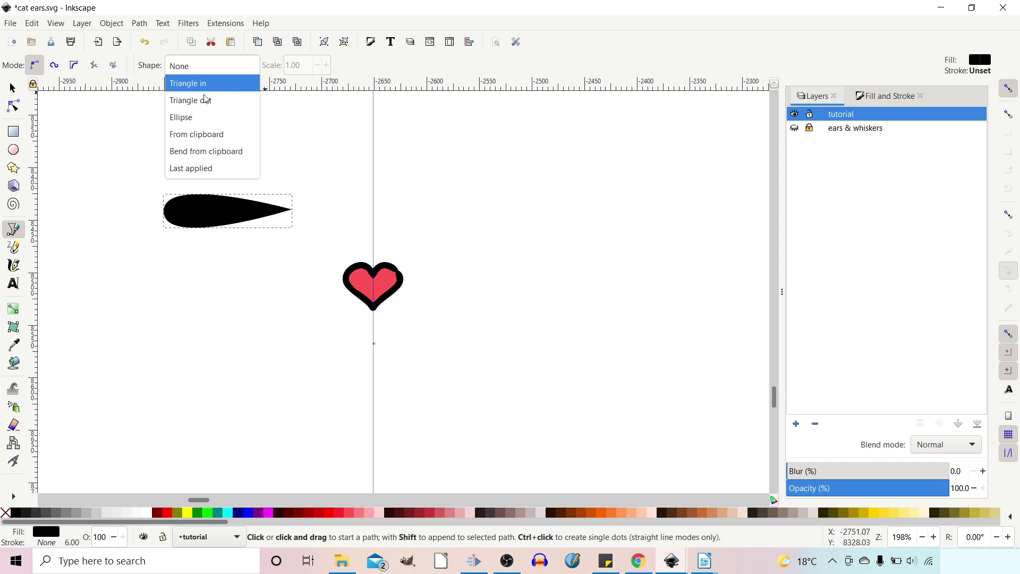
{"action": "left_click", "coordinate": [181, 136]}
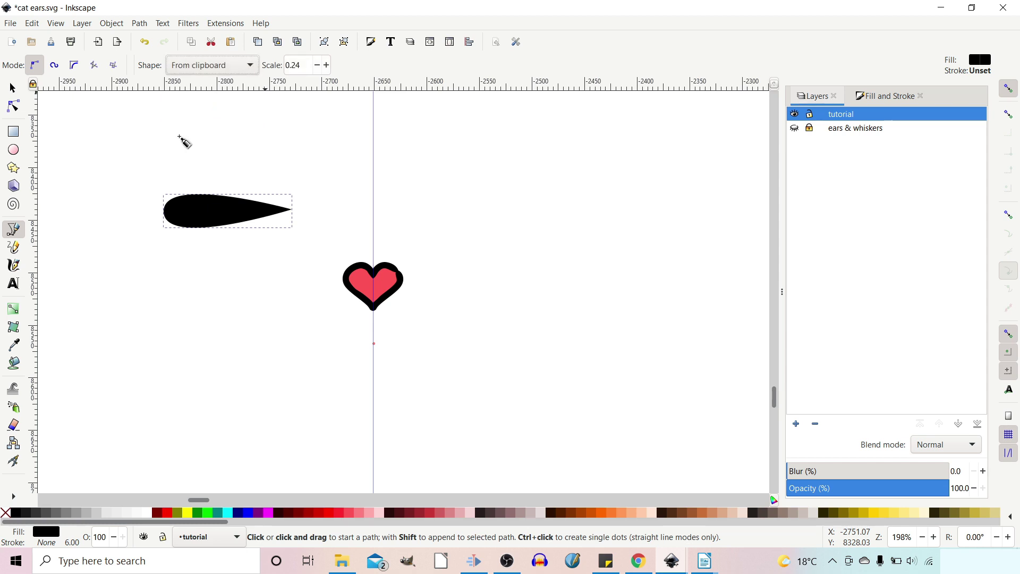
- Draw a horizontal teardrop-patterned stroke about 163 px long below the teardrop and adjust its width and curve
{"action": "left_click", "coordinate": [127, 402]}
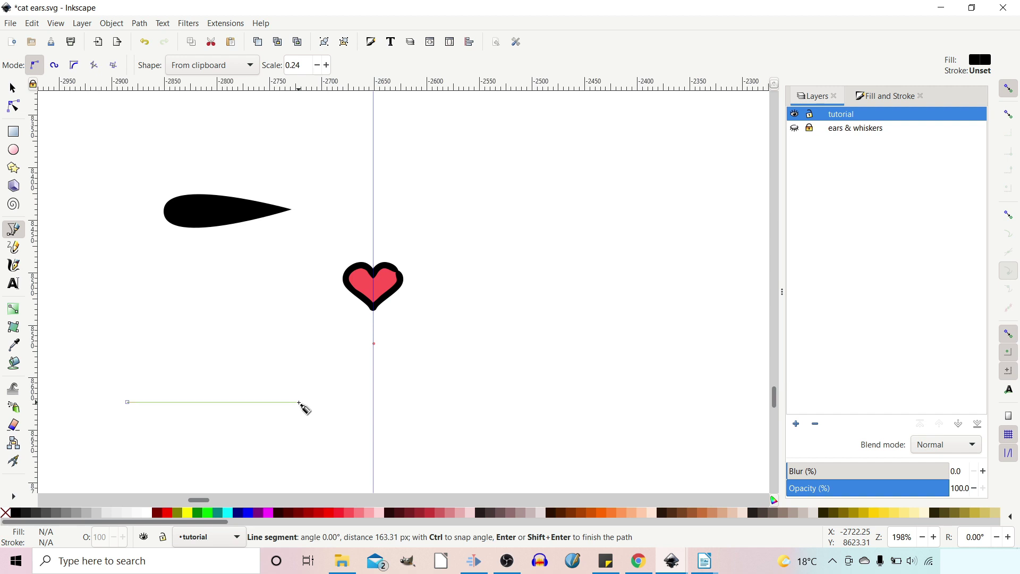
{"action": "double_click", "coordinate": [299, 403]}
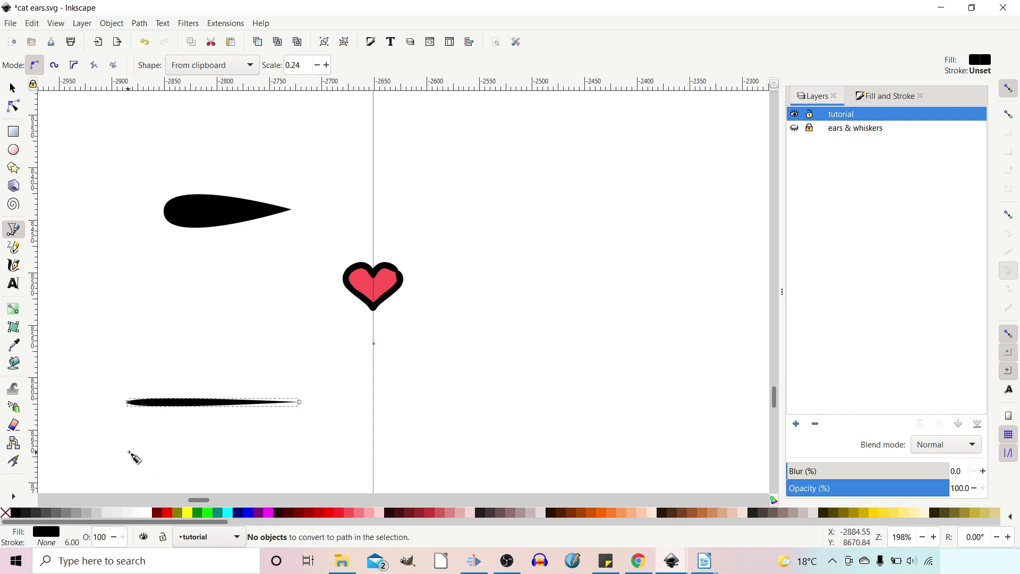
{"action": "scroll", "coordinate": [133, 458], "scroll_direction": "down", "scroll_amount": 4}
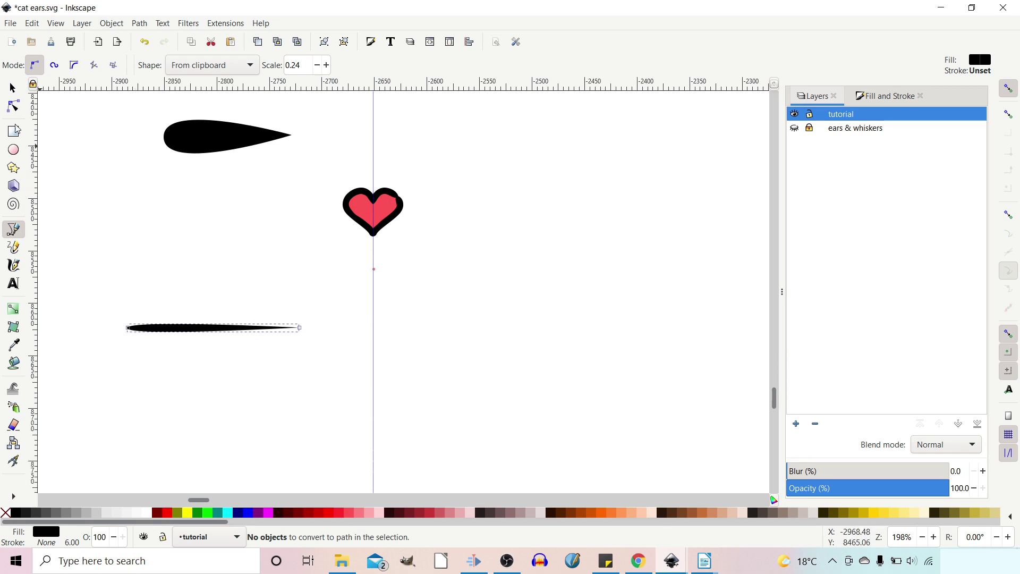
{"action": "left_click", "coordinate": [14, 106]}
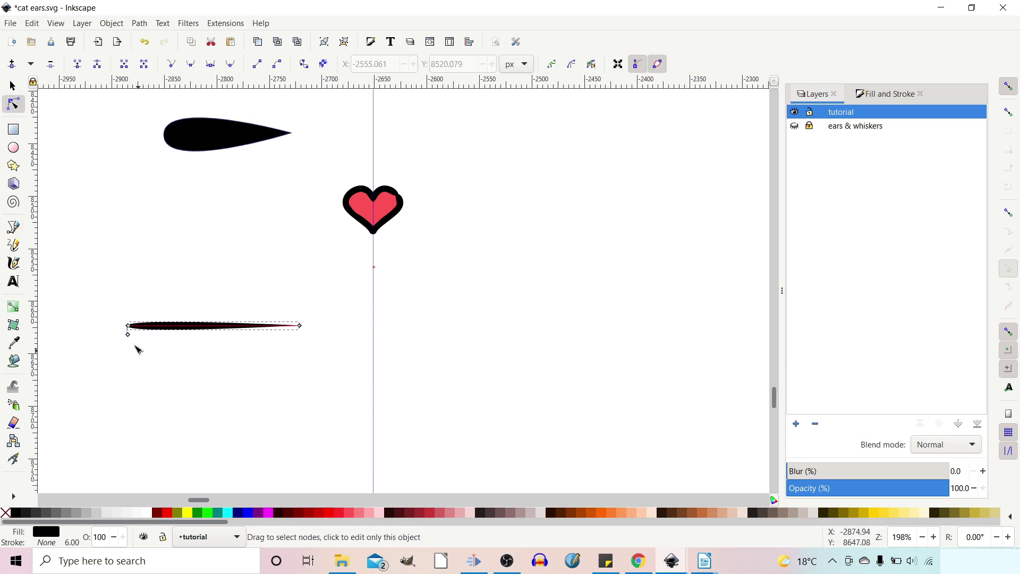
{"action": "mouse_move", "coordinate": [129, 339]}
{"action": "left_mouse_down"}
{"action": "mouse_move", "coordinate": [126, 388]}
{"action": "mouse_move", "coordinate": [127, 340]}
{"action": "mouse_move", "coordinate": [169, 320]}
{"action": "mouse_move", "coordinate": [159, 311]}
{"action": "left_mouse_up"}
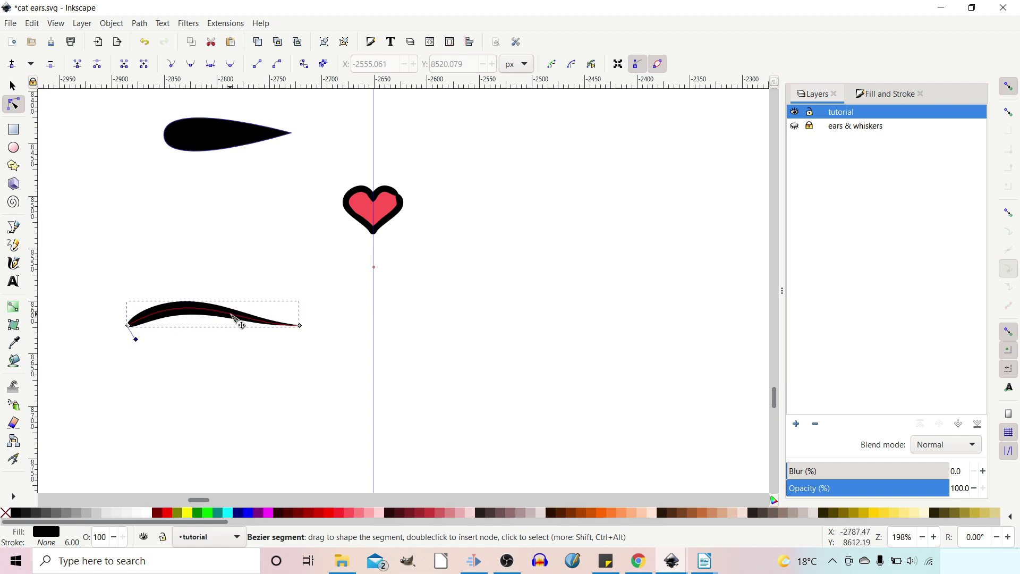
{"action": "left_click_drag", "start_coordinate": [239, 320], "coordinate": [179, 313]}
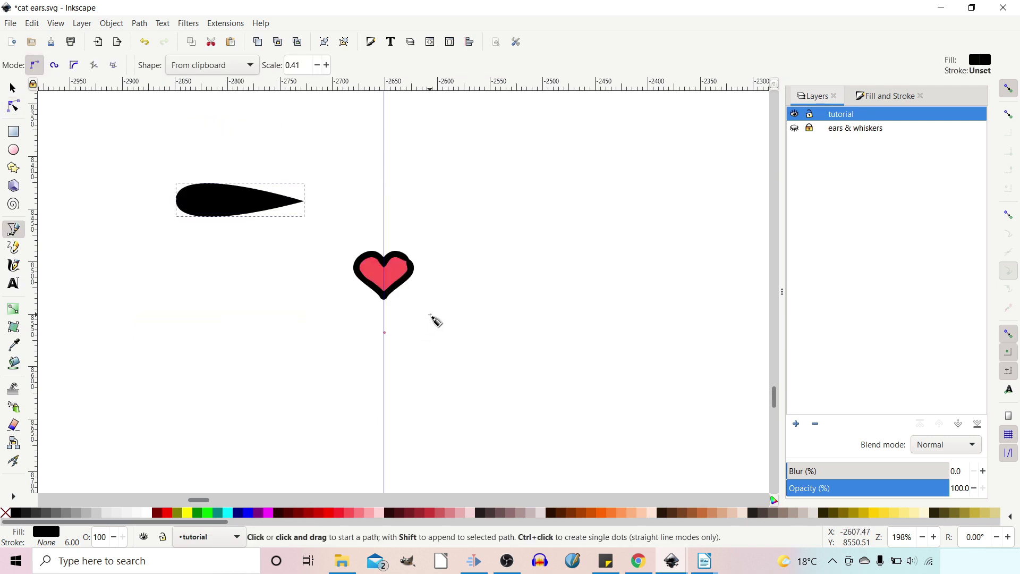
- Draw three curved teardrop-patterned whiskers right of the heart, a long middle one about 168 px wide and shorter ones below and above
{"action": "left_click", "coordinate": [430, 314]}
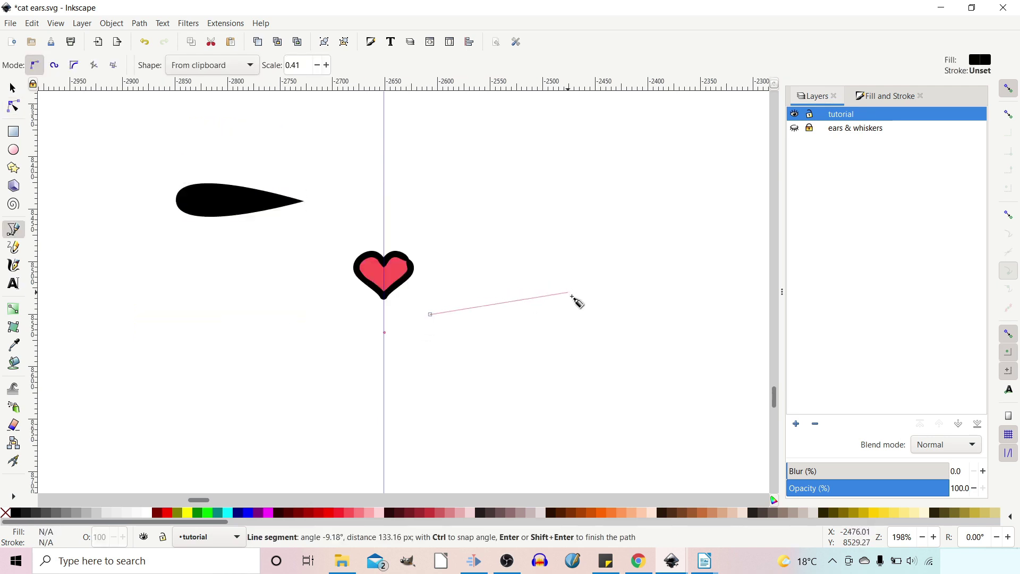
{"action": "left_click_drag", "start_coordinate": [610, 303], "coordinate": [736, 317]}
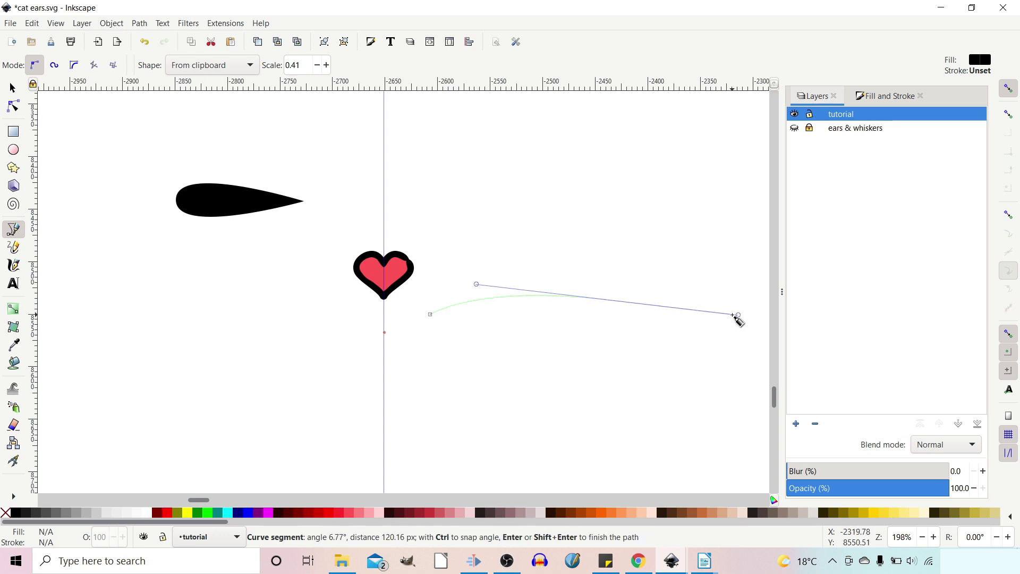
{"action": "key", "text": "Return"}
{"action": "left_click", "coordinate": [451, 333]}
{"action": "left_click_drag", "start_coordinate": [547, 332], "coordinate": [620, 342]}
{"action": "key", "text": "Return"}
{"action": "left_click", "coordinate": [455, 287]}
{"action": "left_click_drag", "start_coordinate": [530, 262], "coordinate": [596, 261]}
{"action": "key", "text": "Return"}
- Thin the three whisker strokes and bend the tip of the lower whisker downward
{"action": "left_click", "coordinate": [13, 106]}
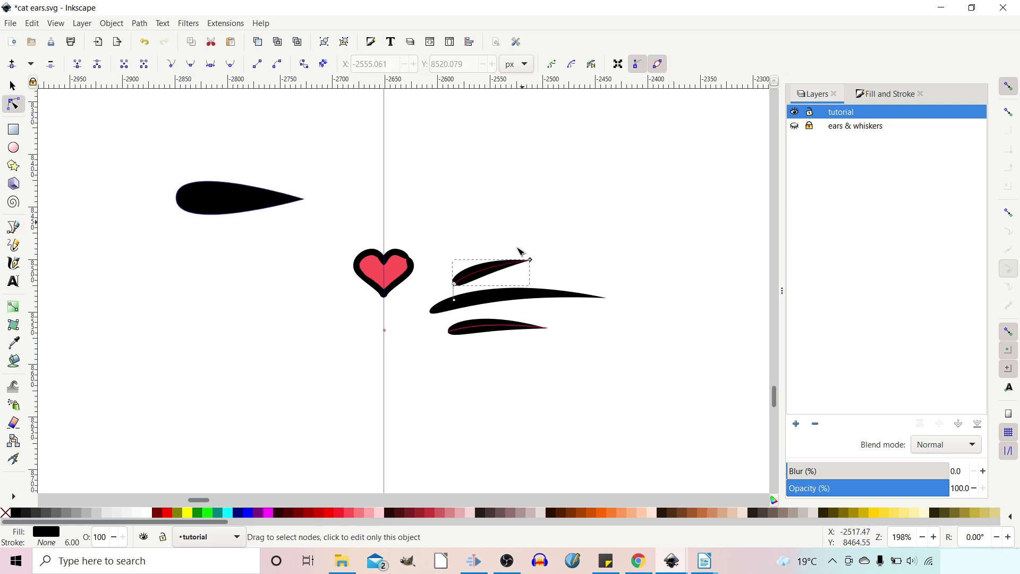
{"action": "left_click", "coordinate": [504, 296]}
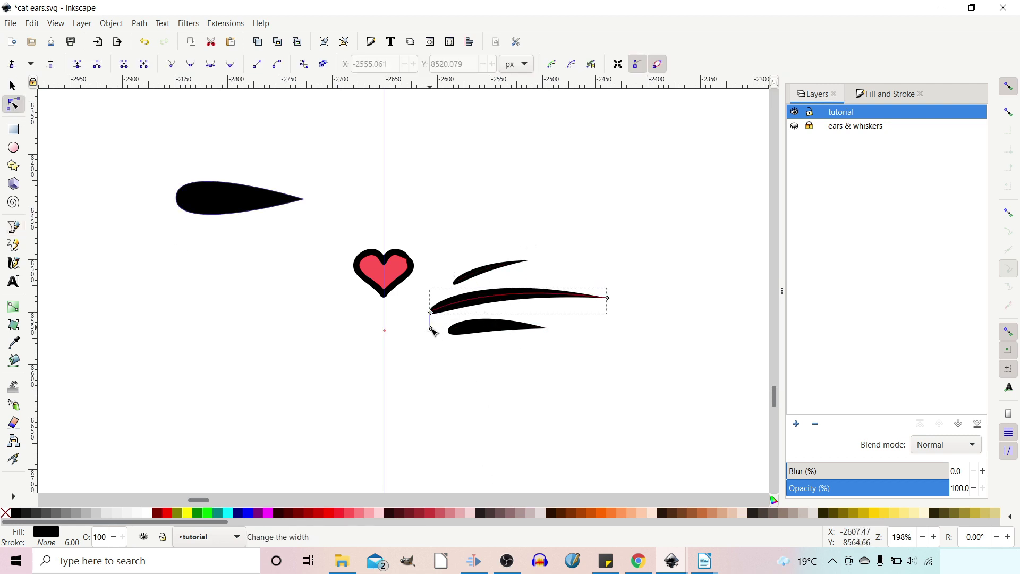
{"action": "left_click", "coordinate": [489, 330]}
{"action": "left_click_drag", "start_coordinate": [450, 347], "coordinate": [456, 337]}
{"action": "left_click_drag", "start_coordinate": [553, 332], "coordinate": [551, 348]}
- Move the middle whisker slightly right and down to even out its spacing from the others
{"action": "left_click", "coordinate": [12, 86]}
{"action": "left_click_drag", "start_coordinate": [523, 299], "coordinate": [528, 303]}
{"action": "left_click", "coordinate": [538, 337]}
{"action": "left_click", "coordinate": [481, 304]}
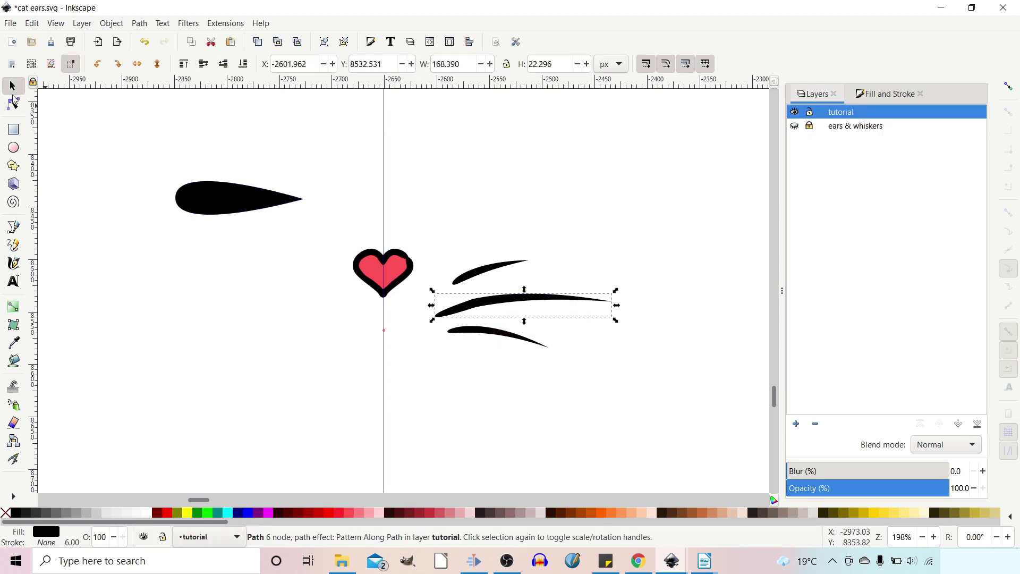
- Rotate the middle whisker so its tip points downward and stretch it to about 227 px wide
{"action": "left_click", "coordinate": [478, 313]}
{"action": "left_click_drag", "start_coordinate": [433, 321], "coordinate": [457, 311]}
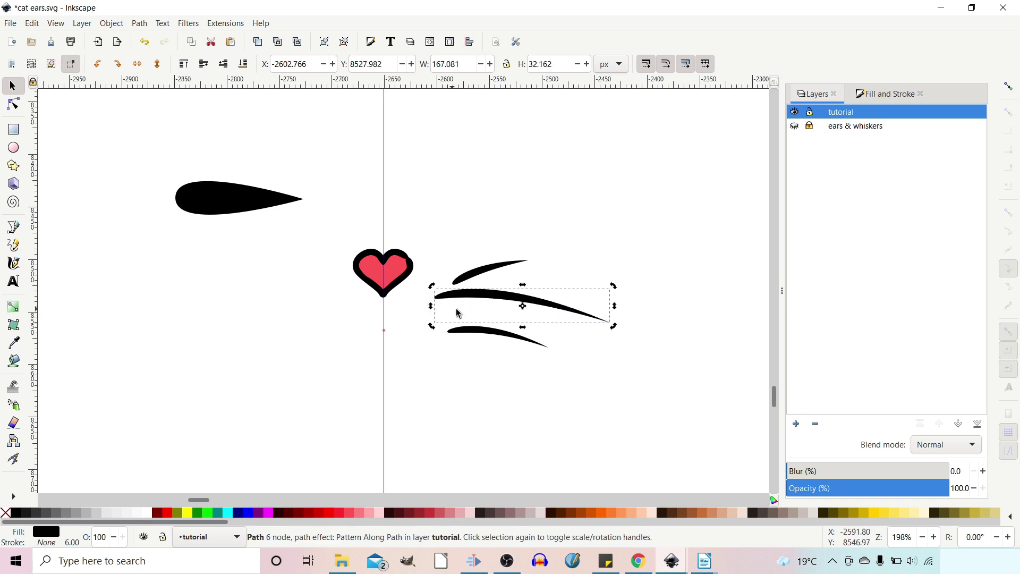
{"action": "left_click_drag", "start_coordinate": [615, 306], "coordinate": [676, 298]}
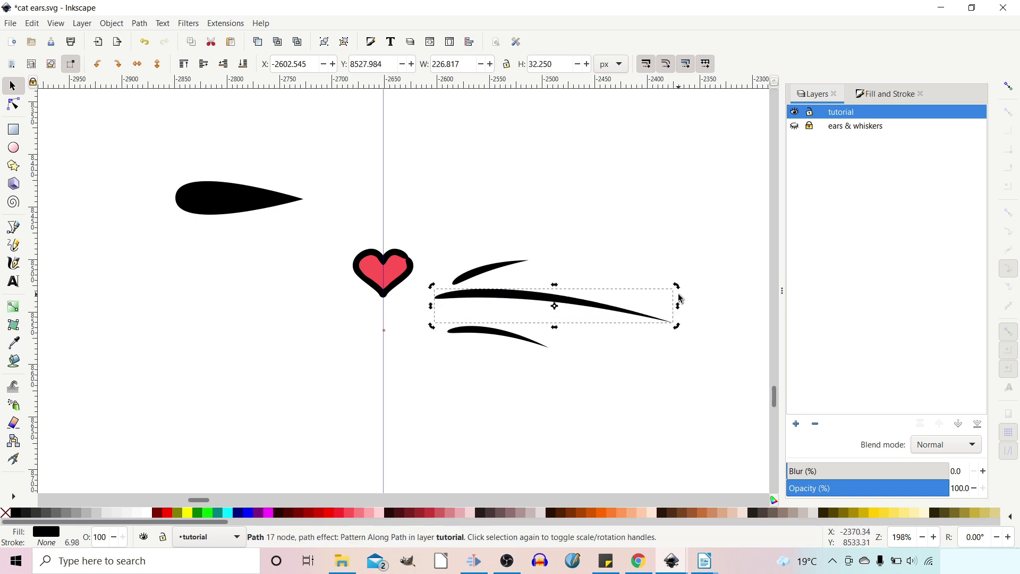
- Lengthen the upper whisker outward and reshape its inner end into a flatter curve
{"action": "left_click", "coordinate": [485, 272]}
{"action": "left_click_drag", "start_coordinate": [528, 273], "coordinate": [621, 258]}
{"action": "key", "text": "n"}
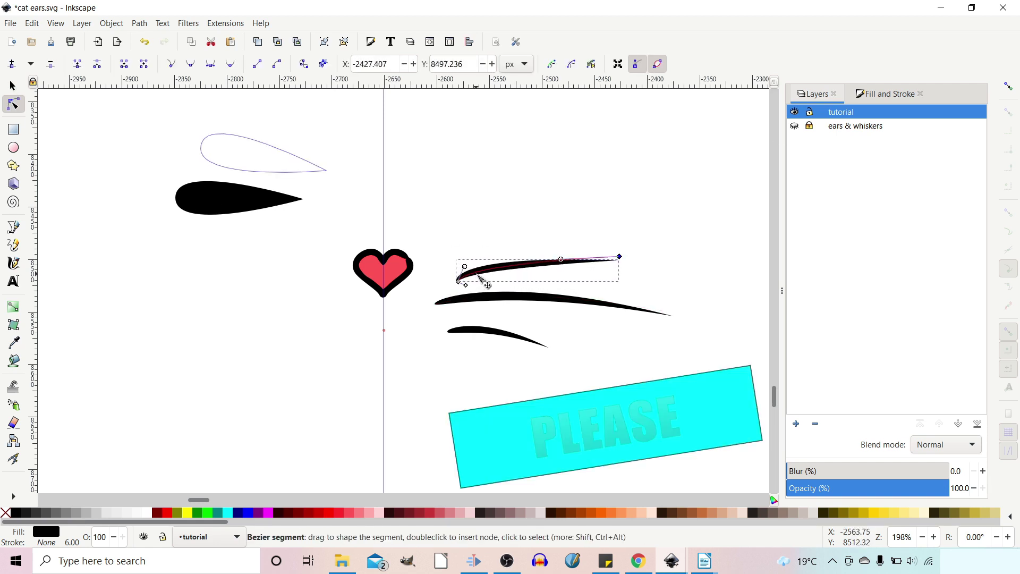
{"action": "left_click", "coordinate": [444, 302]}
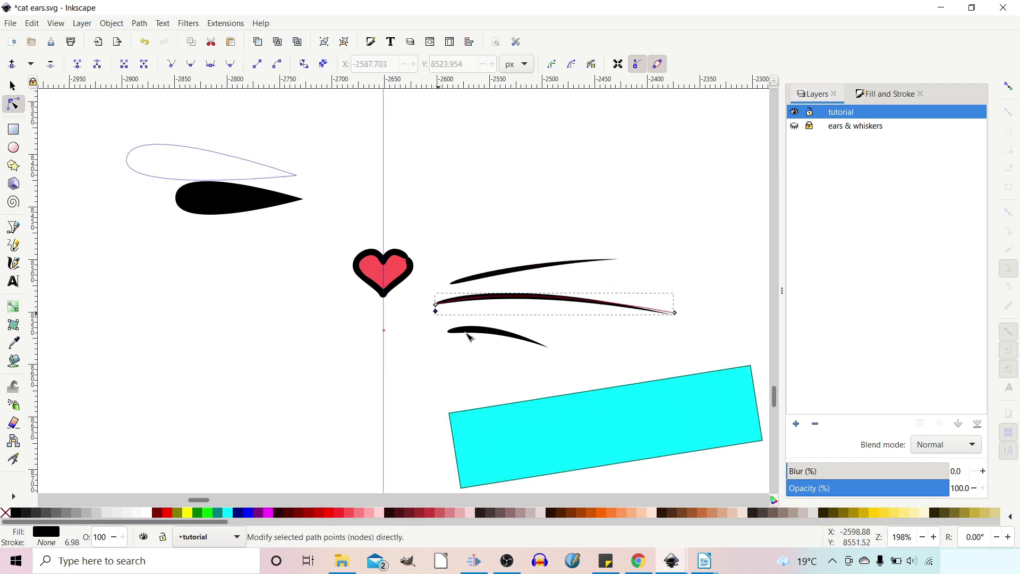
- Raise the lower whisker's inner end toward the middle whisker and extend its tip outward, about 144 px wide overall
{"action": "left_click", "coordinate": [450, 333]}
{"action": "left_click_drag", "start_coordinate": [449, 334], "coordinate": [457, 316]}
{"action": "left_click_drag", "start_coordinate": [550, 347], "coordinate": [609, 337]}
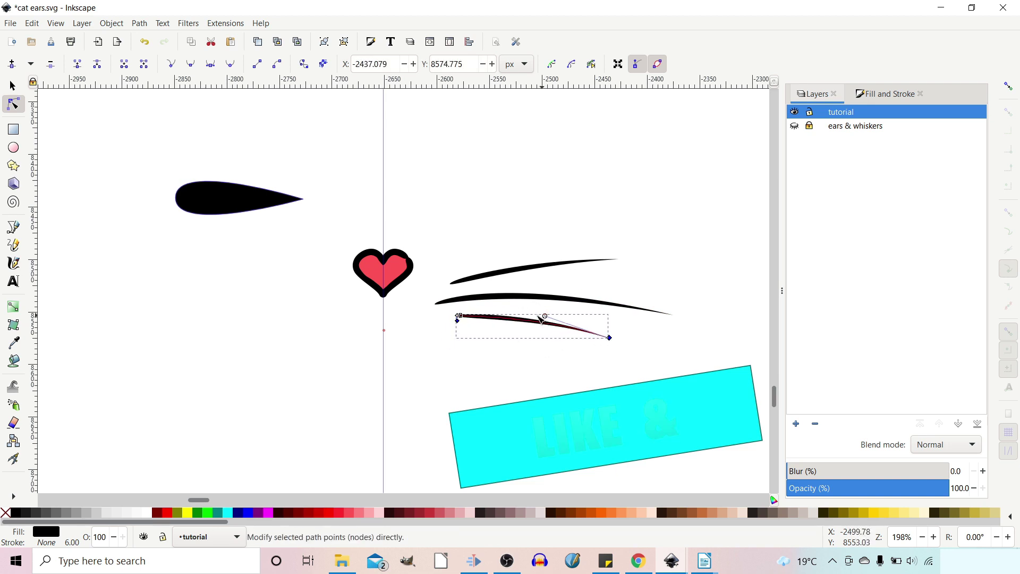
- Flatten the middle whisker's curve near its inner end and undo the last adjustment
{"action": "left_click", "coordinate": [478, 297]}
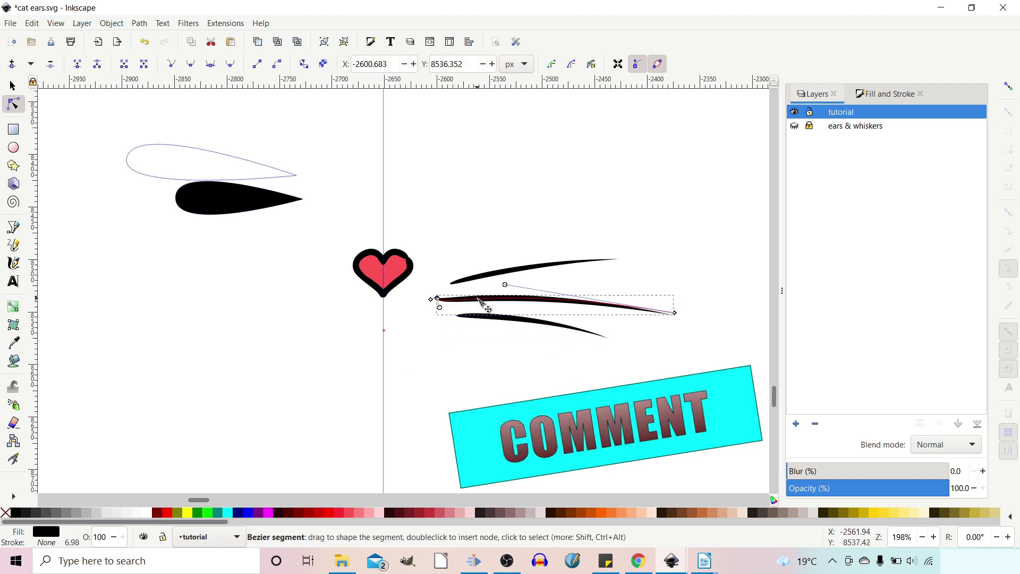
{"action": "key", "text": "ctrl+z"}
{"action": "key", "text": "s"}
- Move the lower whisker's rotation center to its inner end and rotate the whisker so its tip points further down
{"action": "left_click", "coordinate": [512, 324]}
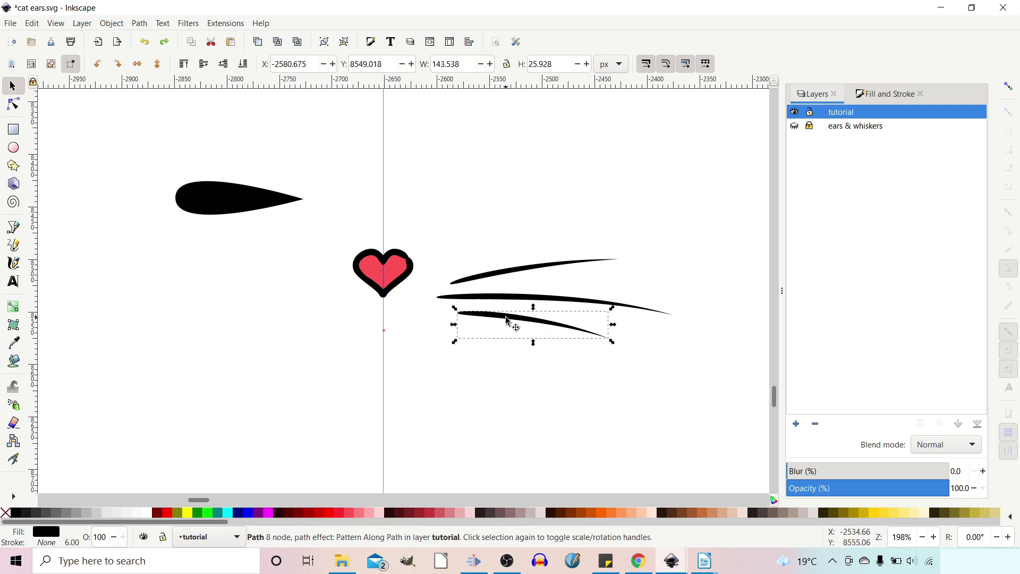
{"action": "left_click", "coordinate": [512, 324]}
{"action": "left_click_drag", "start_coordinate": [533, 324], "coordinate": [458, 313]}
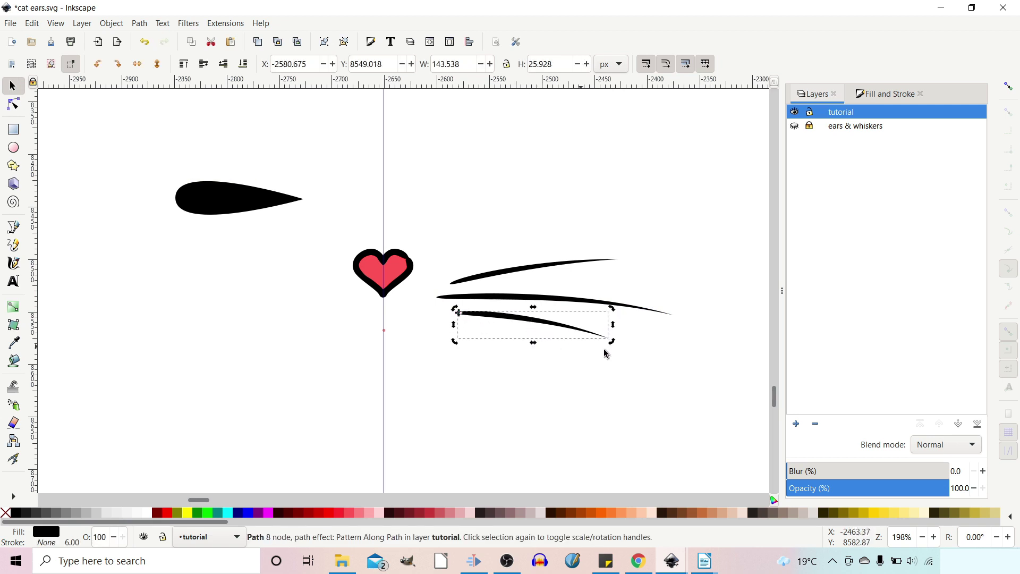
{"action": "left_click_drag", "start_coordinate": [613, 342], "coordinate": [617, 372]}
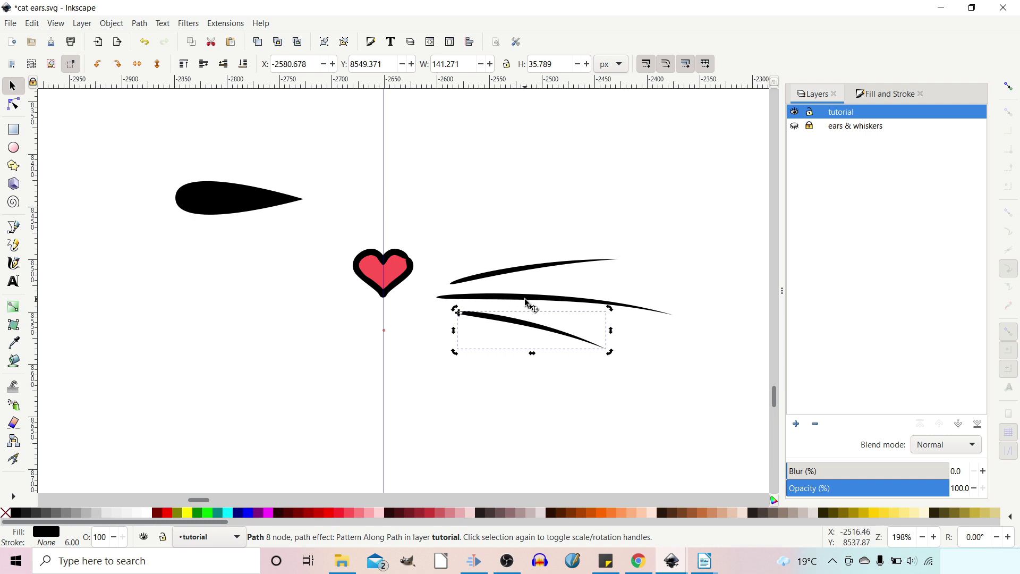
- Merge the three whiskers into a single path with Union
{"action": "left_click_drag", "start_coordinate": [420, 253], "coordinate": [712, 367]}
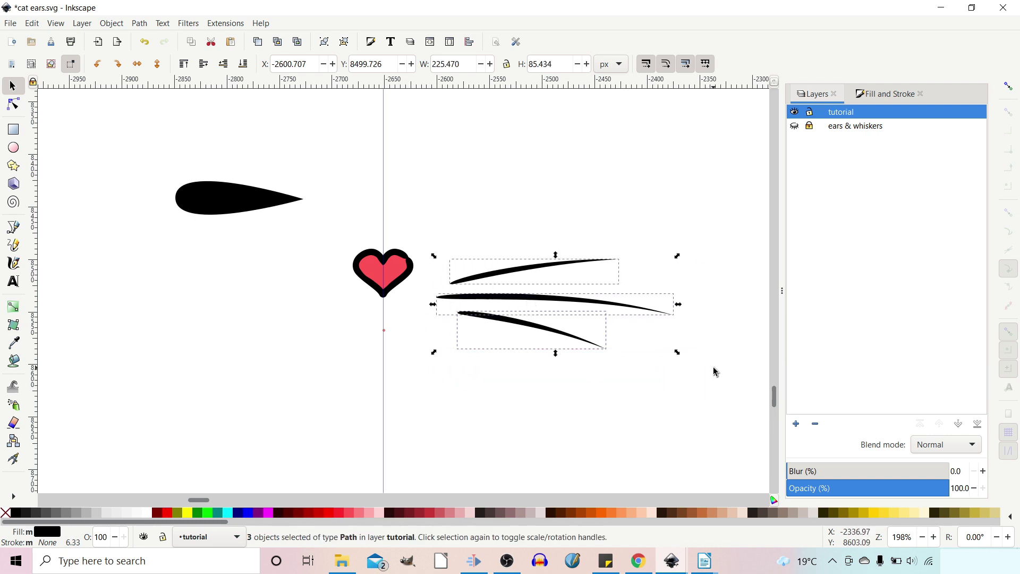
{"action": "left_click", "coordinate": [137, 27]}
{"action": "left_click", "coordinate": [160, 84]}
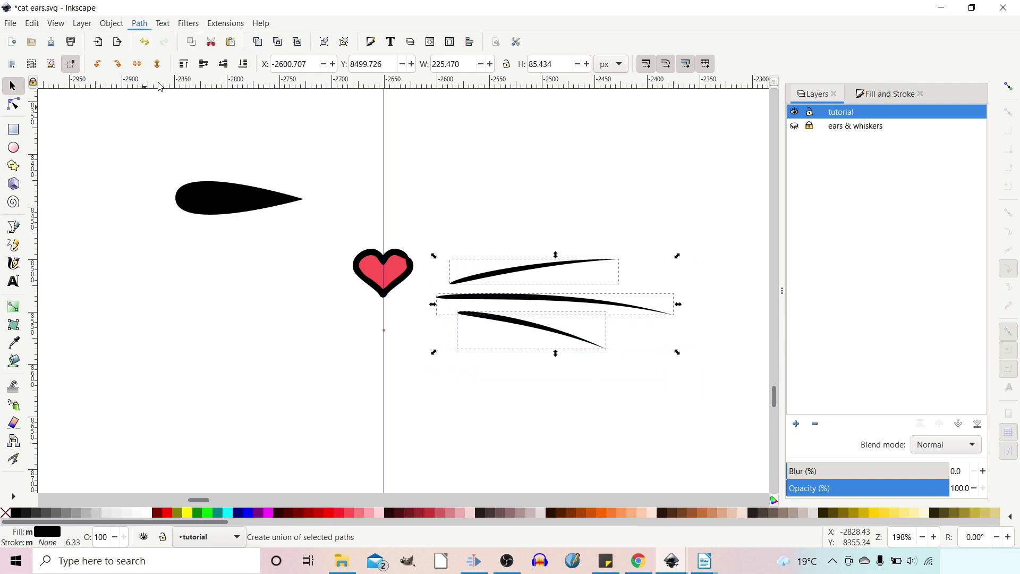
- Enable snapping and move the merged whiskers' rotation center onto the vertical guide below the heart
{"action": "left_click", "coordinate": [495, 301]}
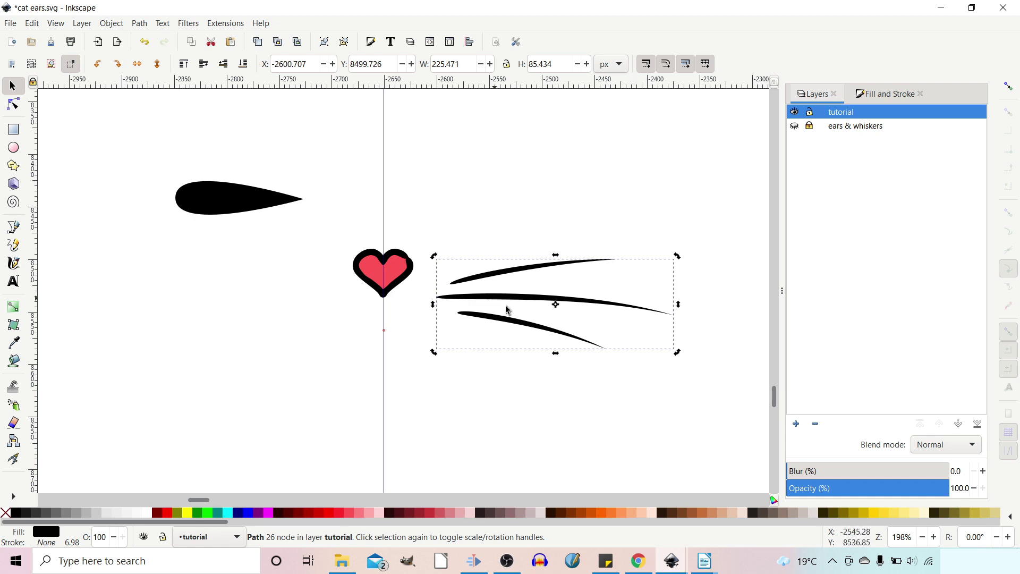
{"action": "left_click_drag", "start_coordinate": [554, 301], "coordinate": [457, 325]}
{"action": "left_click", "coordinate": [1011, 88]}
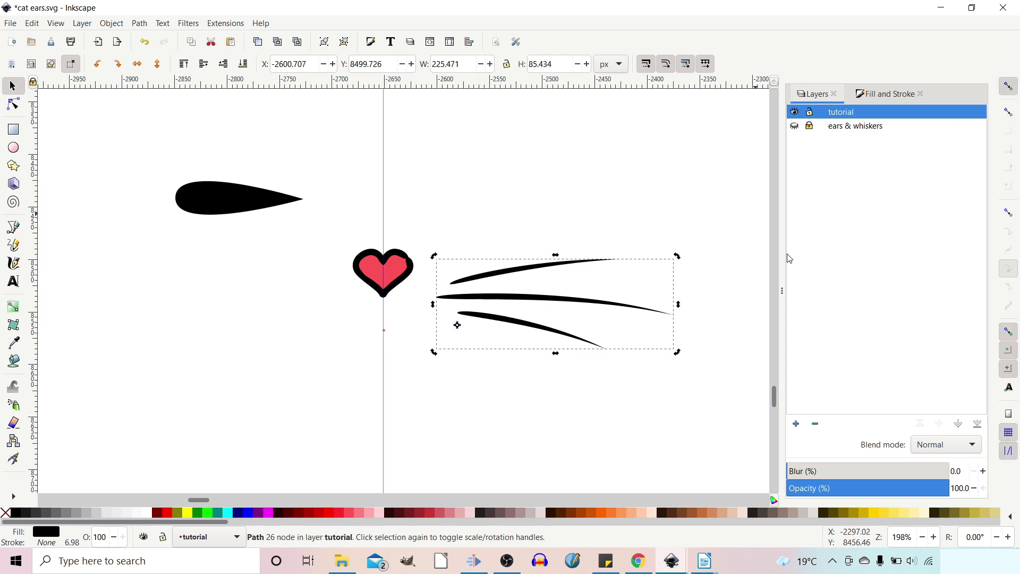
{"action": "left_click_drag", "start_coordinate": [456, 325], "coordinate": [383, 330]}
- Duplicate the merged whiskers and flip the copy horizontally to the opposite side of the heart
{"action": "key", "text": "ctrl+plus"}
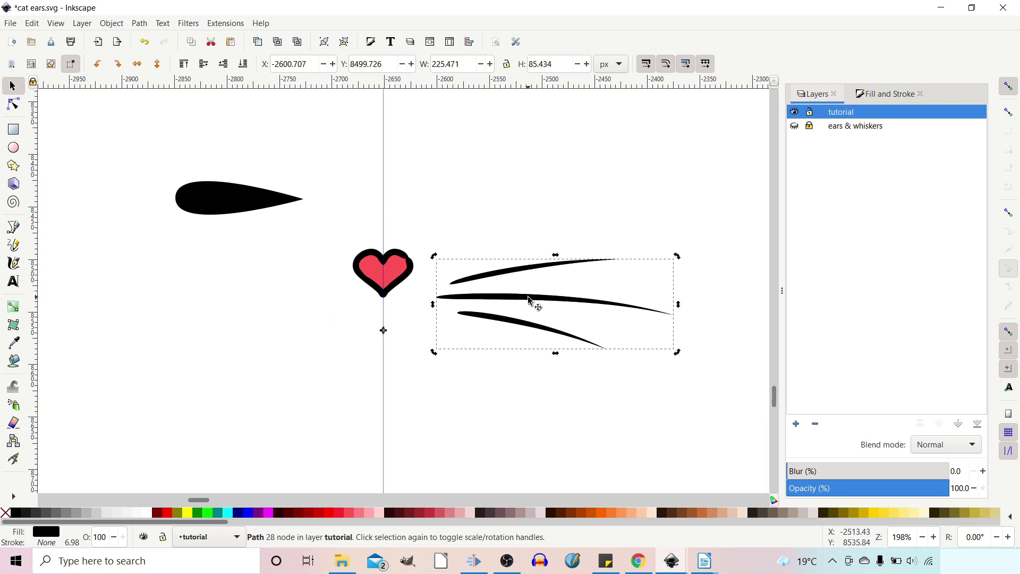
{"action": "left_click", "coordinate": [137, 65]}
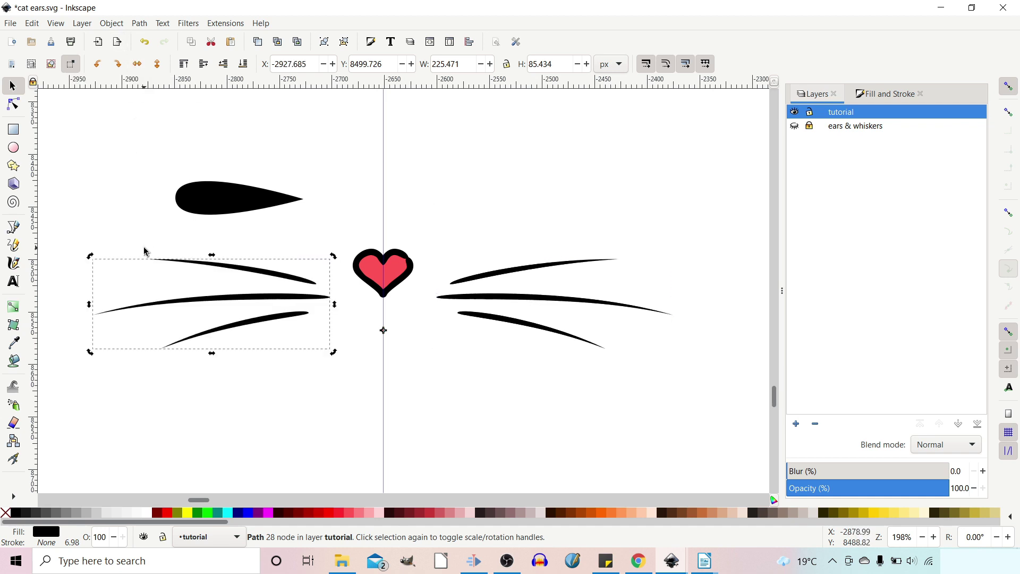
- Move the teardrop out of the way and draw an arched cat-ear stroke above the right whiskers with the clipboard shape
{"action": "left_click_drag", "start_coordinate": [238, 198], "coordinate": [25, 89]}
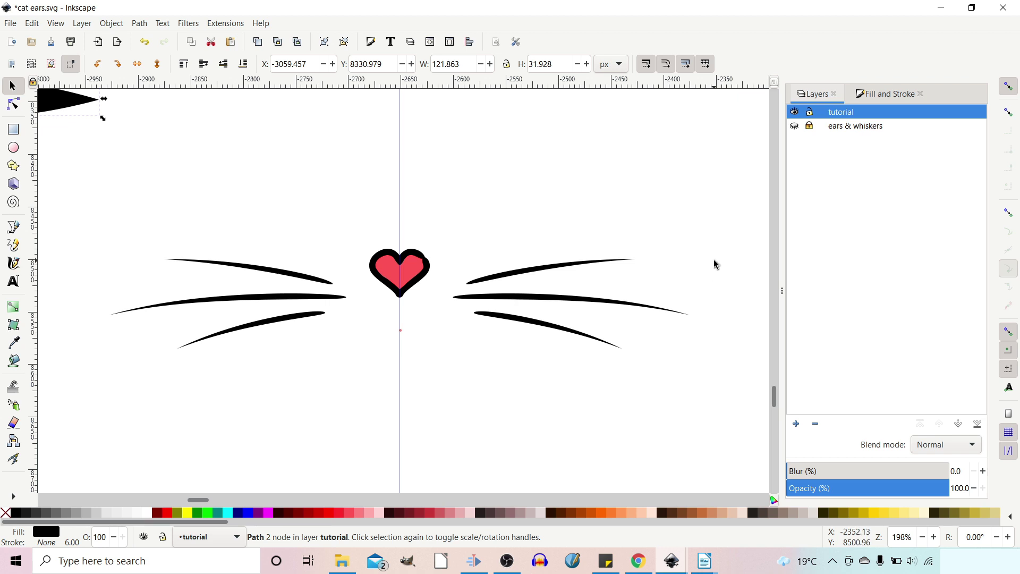
{"action": "scroll", "coordinate": [713, 263], "scroll_direction": "up", "scroll_amount": 5}
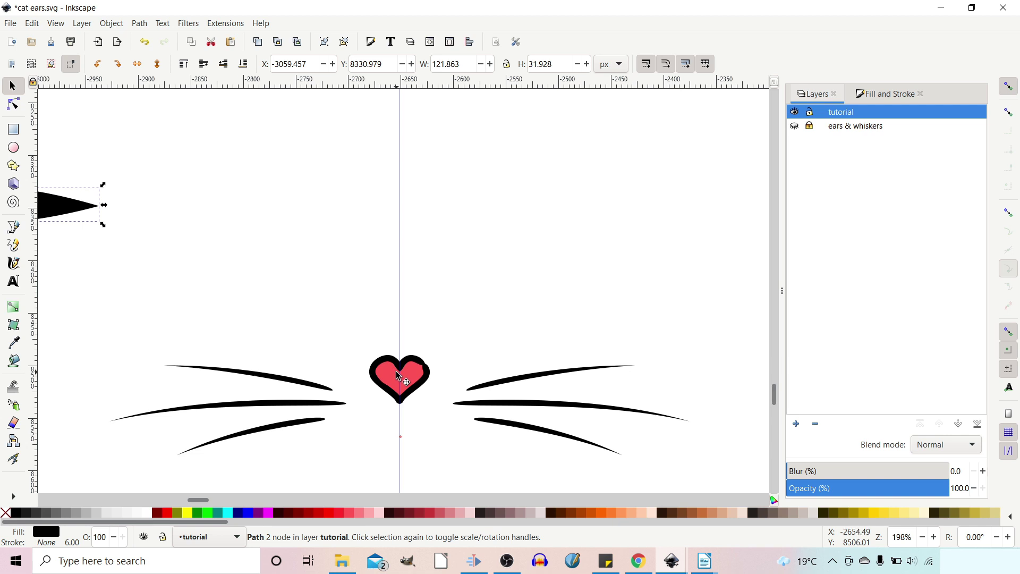
{"action": "key", "text": "b"}
{"action": "left_click", "coordinate": [464, 203]}
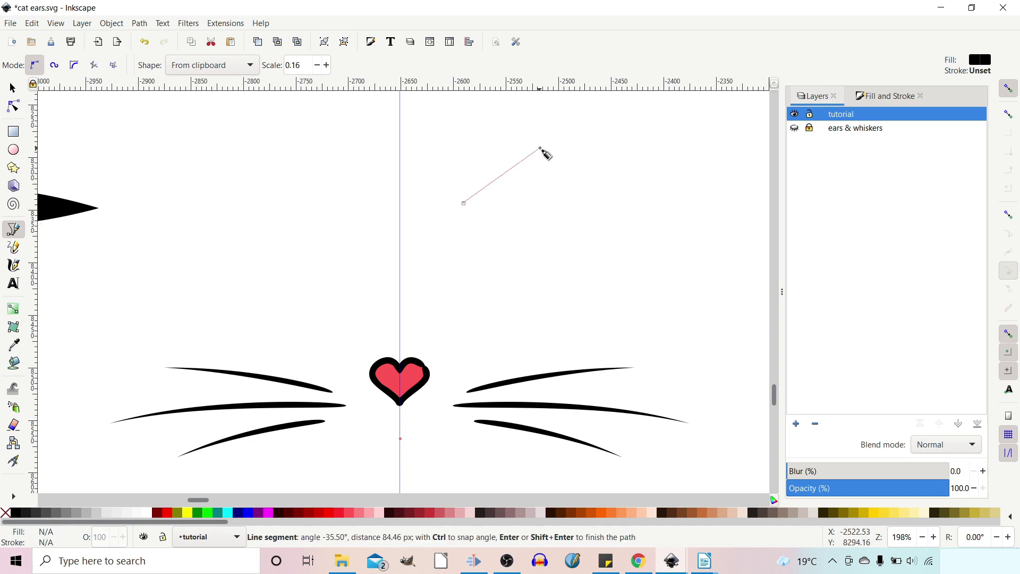
{"action": "left_click_drag", "start_coordinate": [546, 138], "coordinate": [583, 146]}
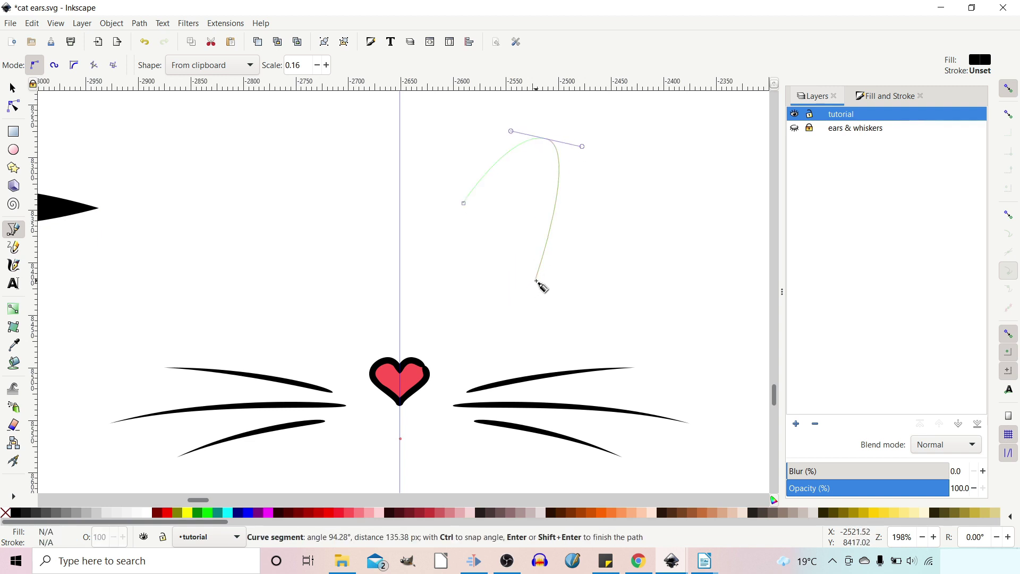
{"action": "double_click", "coordinate": [536, 281]}
- Thicken the ear stroke and move its peak and outer end, shaping an ear about 127 px wide and 160 px tall
{"action": "left_click", "coordinate": [13, 107]}
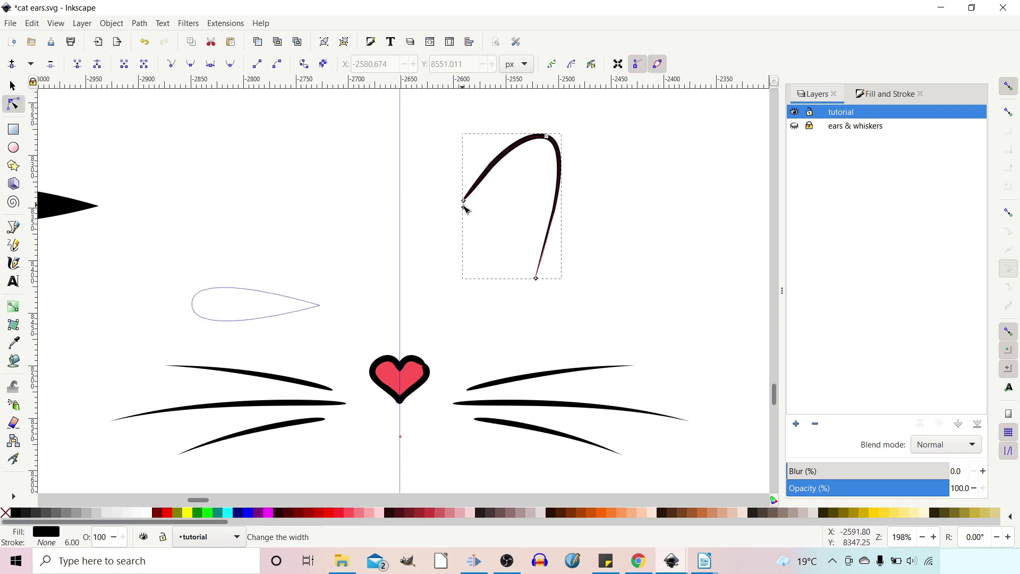
{"action": "left_click", "coordinate": [547, 137]}
{"action": "left_click_drag", "start_coordinate": [565, 135], "coordinate": [576, 126]}
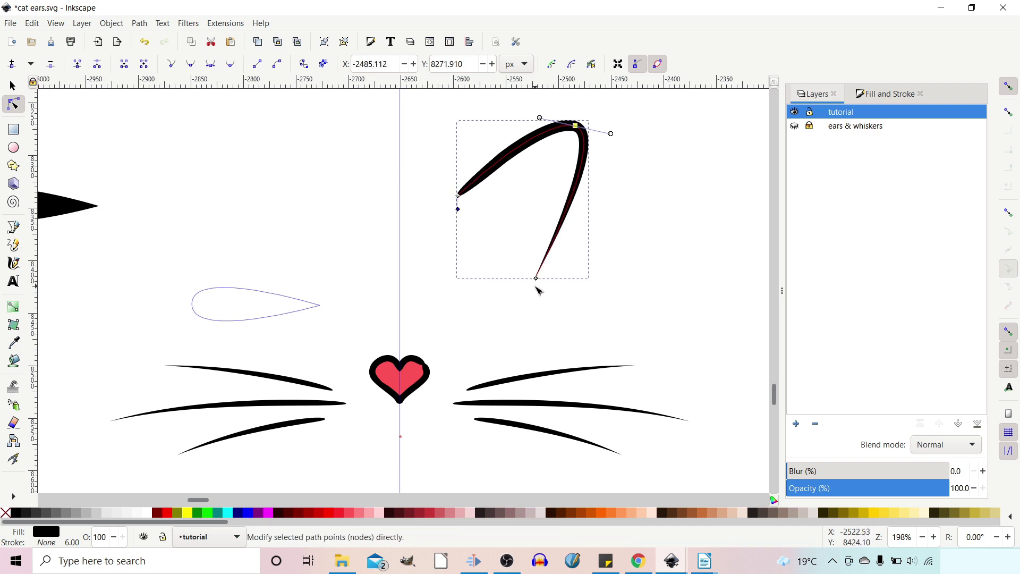
{"action": "left_click_drag", "start_coordinate": [535, 278], "coordinate": [570, 283]}
{"action": "left_click_drag", "start_coordinate": [575, 126], "coordinate": [570, 121]}
{"action": "left_click_drag", "start_coordinate": [571, 283], "coordinate": [560, 280]}
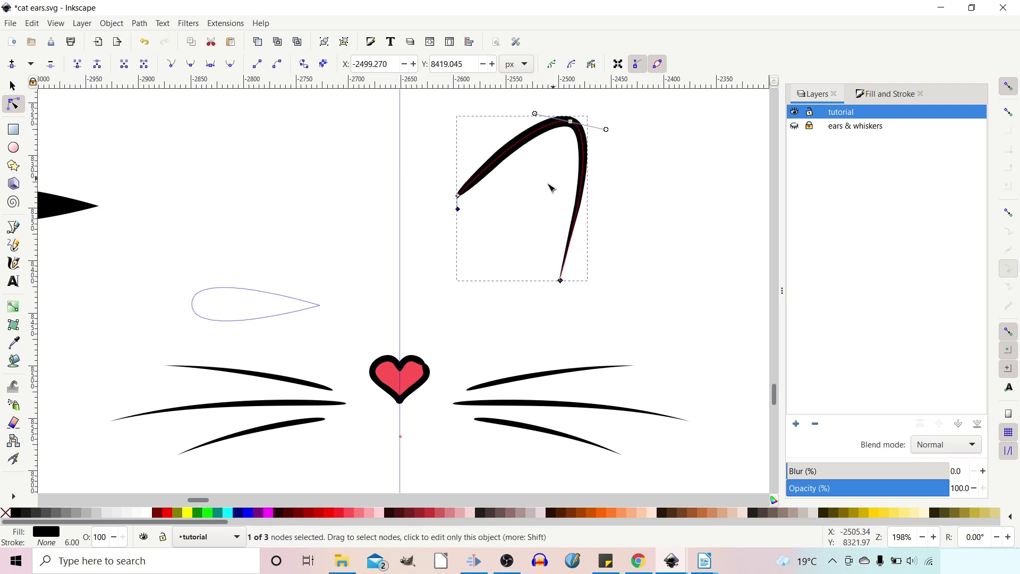
- Convert the ear stroke to an editable outline with Object to Path
{"action": "scroll", "coordinate": [476, 317], "scroll_direction": "up", "scroll_amount": 3}
{"action": "scroll", "coordinate": [476, 316], "scroll_direction": "right", "scroll_amount": 3}
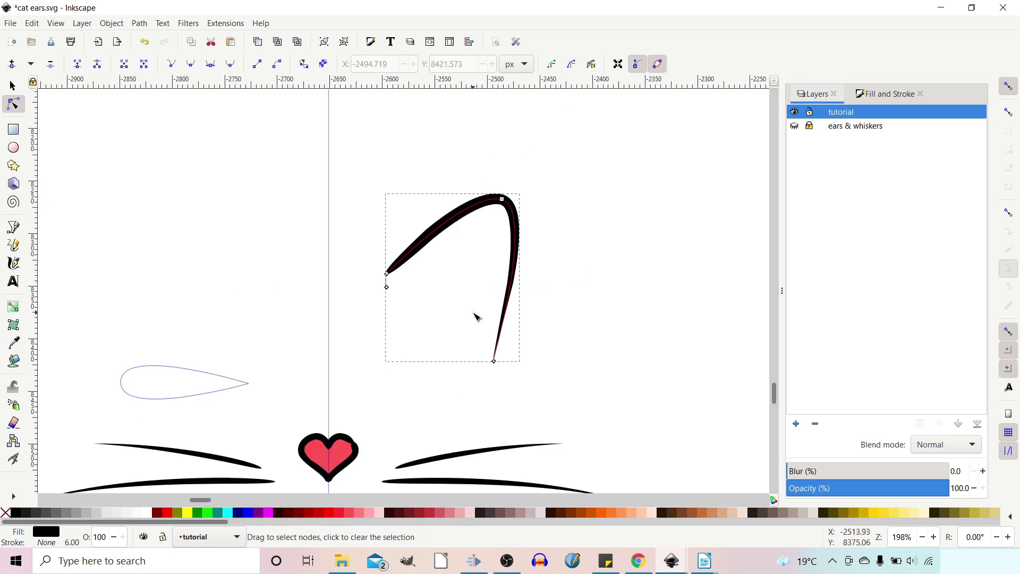
{"action": "left_click", "coordinate": [11, 86]}
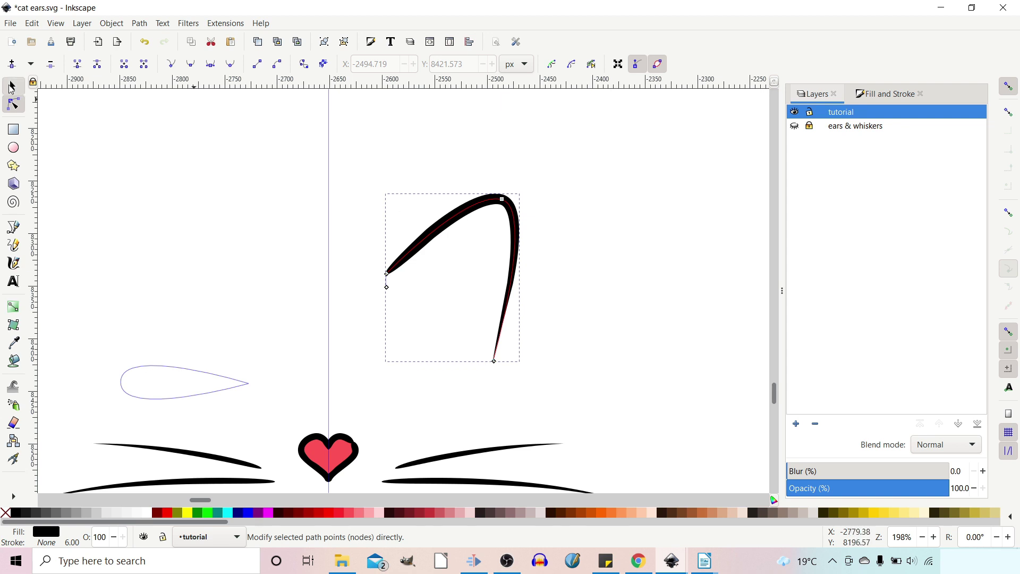
{"action": "left_click", "coordinate": [140, 23]}
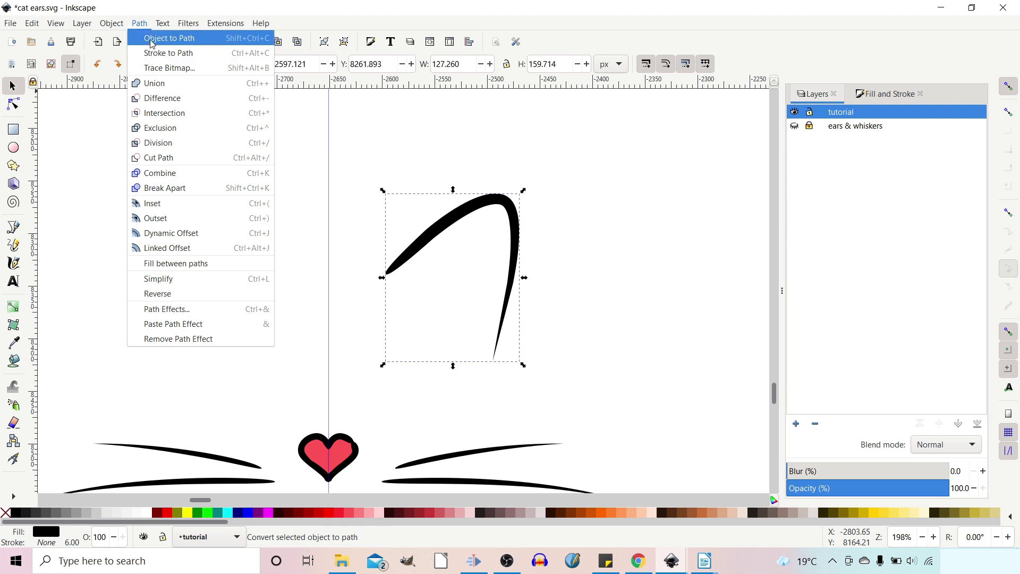
{"action": "left_click", "coordinate": [150, 39]}
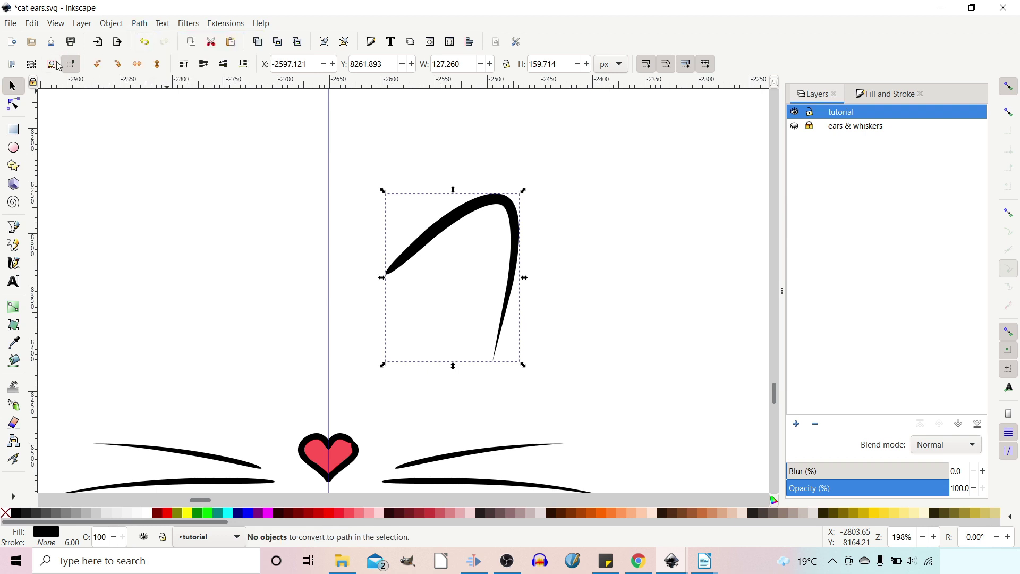
- Add a node near the ear's inner end and shift nodes along the inner edge to thicken both legs of the outline
{"action": "key", "text": "n"}
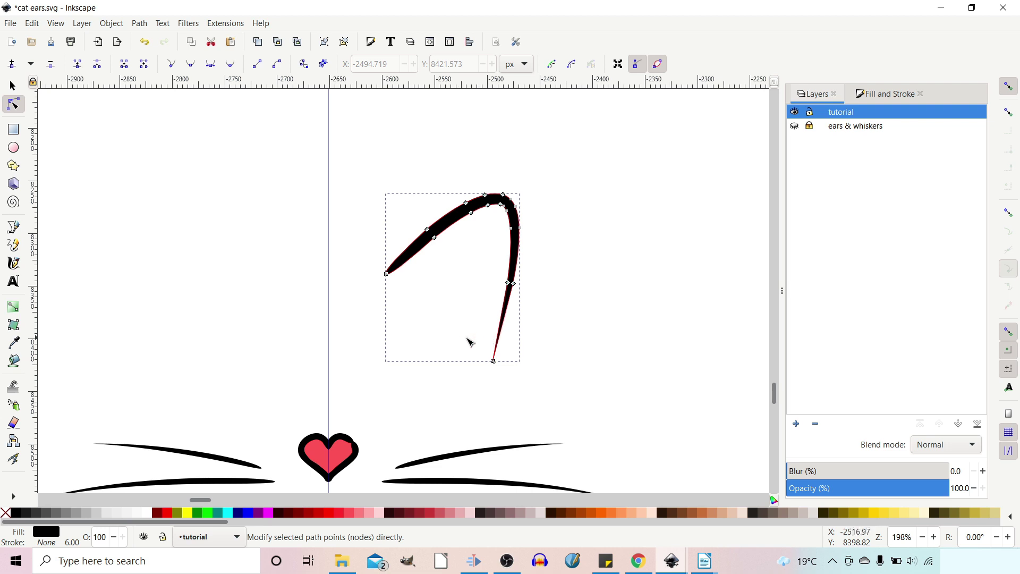
{"action": "double_click", "coordinate": [401, 269]}
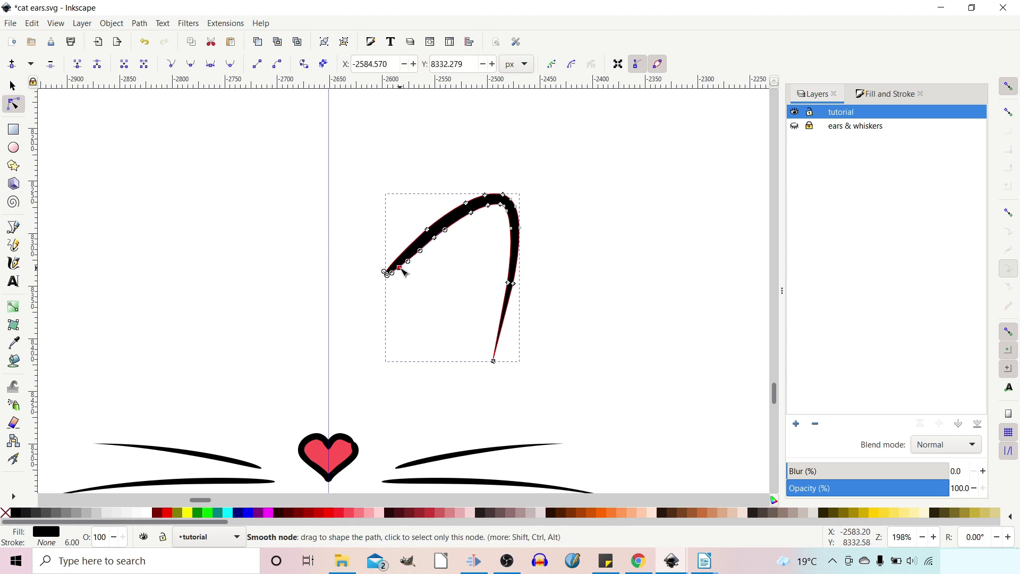
{"action": "left_click_drag", "start_coordinate": [403, 269], "coordinate": [407, 271]}
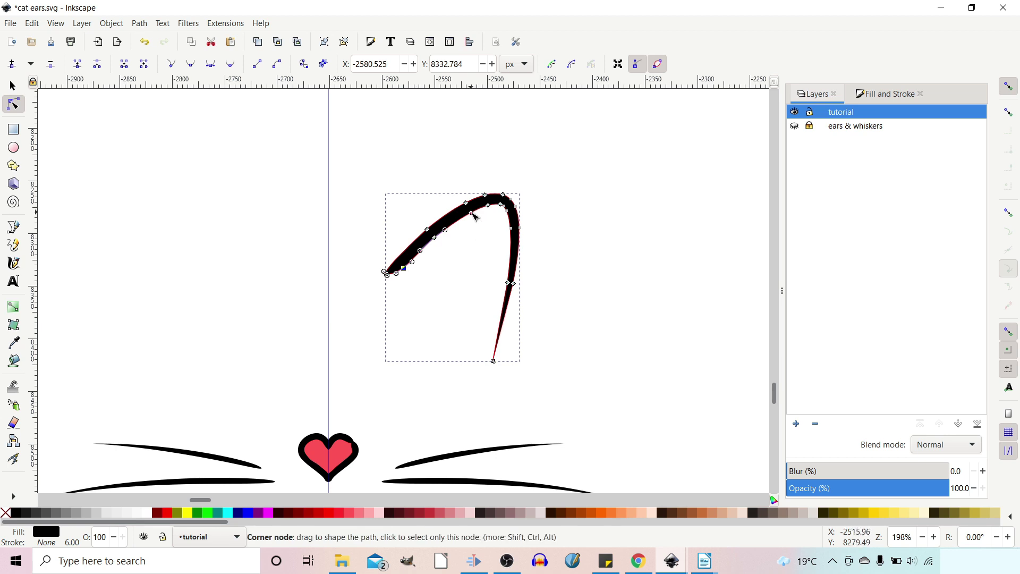
{"action": "left_click_drag", "start_coordinate": [473, 215], "coordinate": [467, 212]}
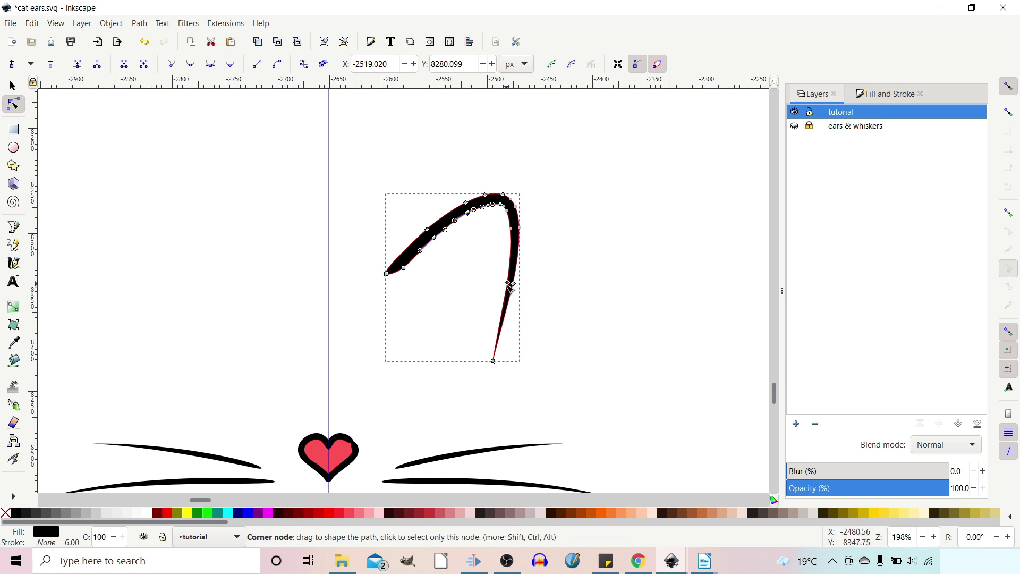
{"action": "left_click_drag", "start_coordinate": [509, 286], "coordinate": [508, 288]}
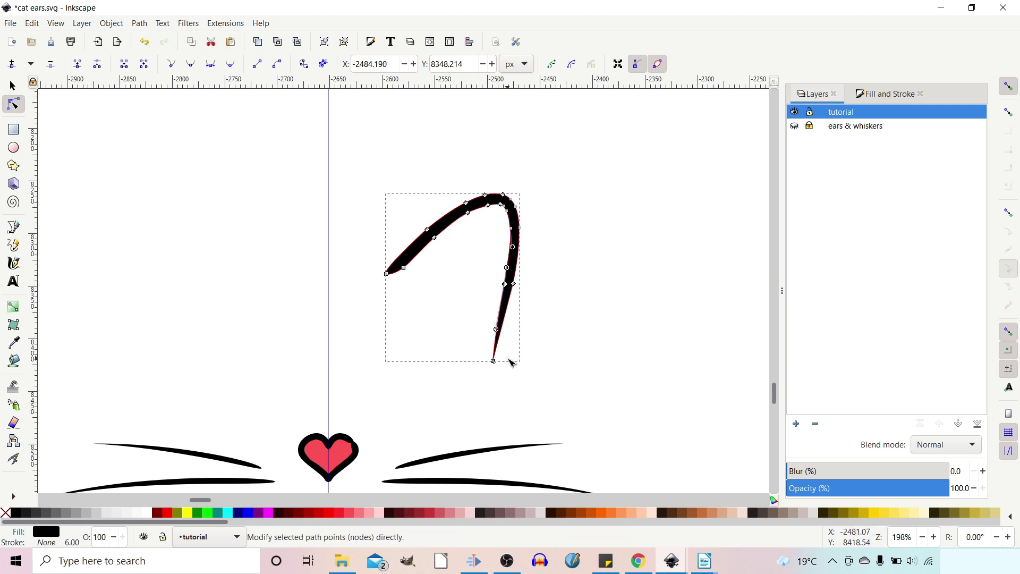
- Add a node near the lower tip of the ear outline and delete the three overlapping nodes at the tip
{"action": "scroll", "coordinate": [480, 376], "scroll_direction": "up", "scroll_amount": 6}
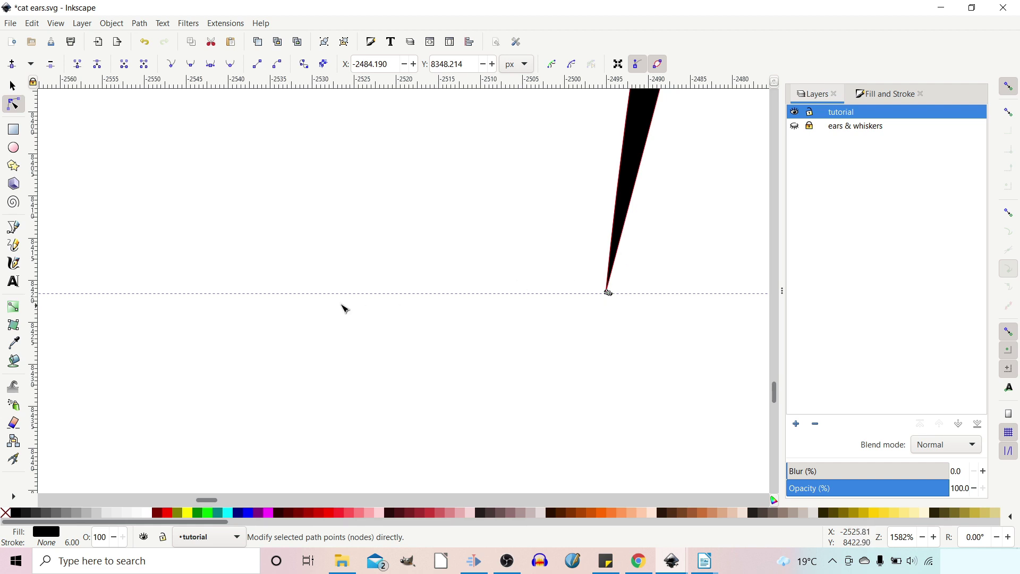
{"action": "double_click", "coordinate": [617, 257]}
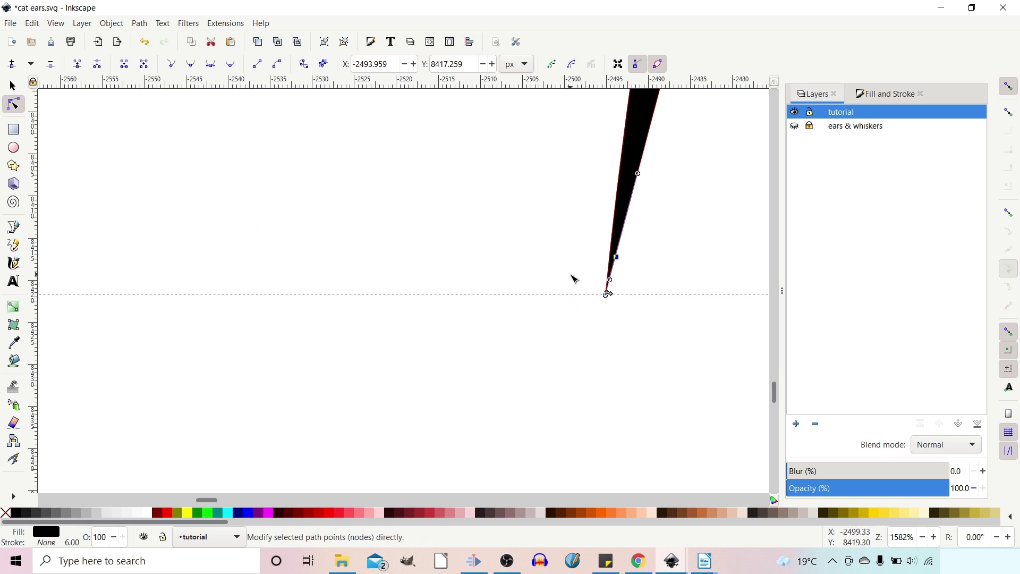
{"action": "left_click_drag", "start_coordinate": [572, 278], "coordinate": [647, 316]}
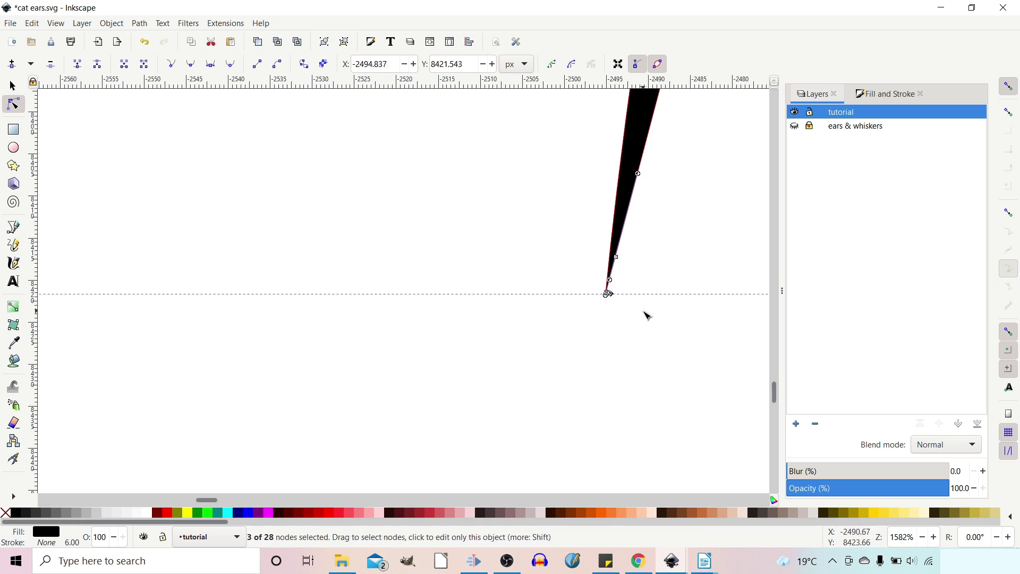
{"action": "left_click", "coordinate": [680, 314]}
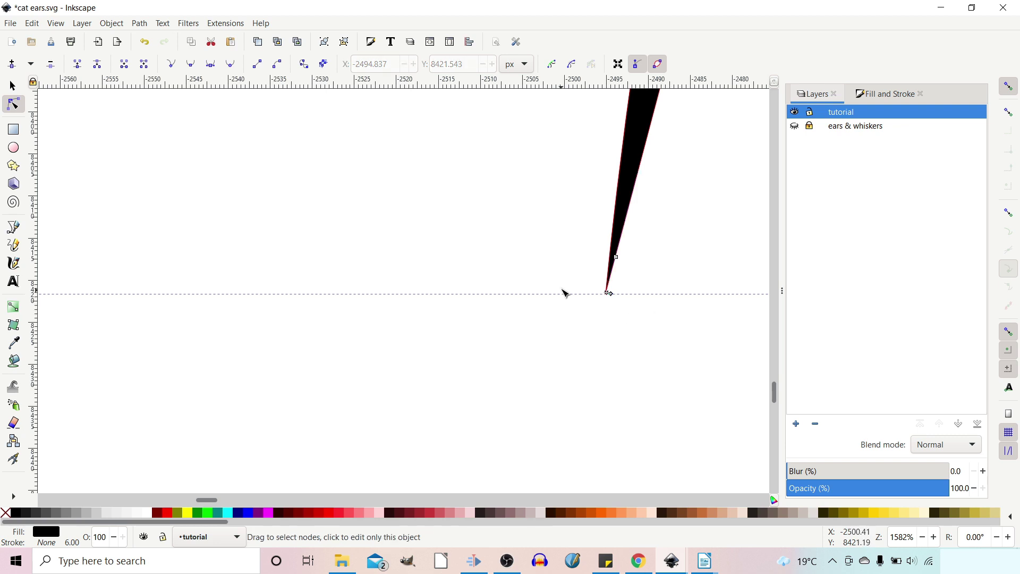
{"action": "left_click_drag", "start_coordinate": [563, 275], "coordinate": [628, 321]}
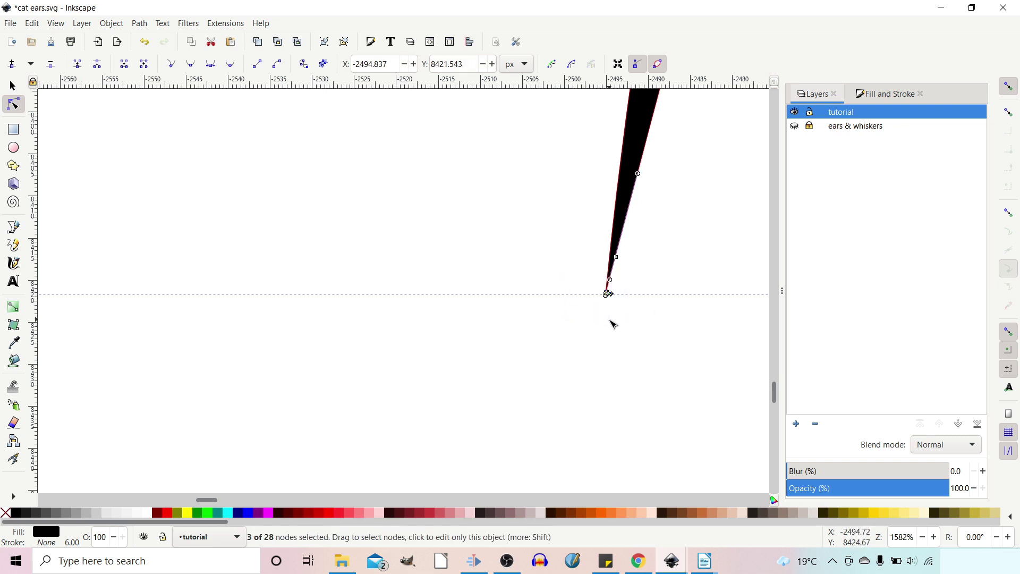
{"action": "key", "text": "Delete"}
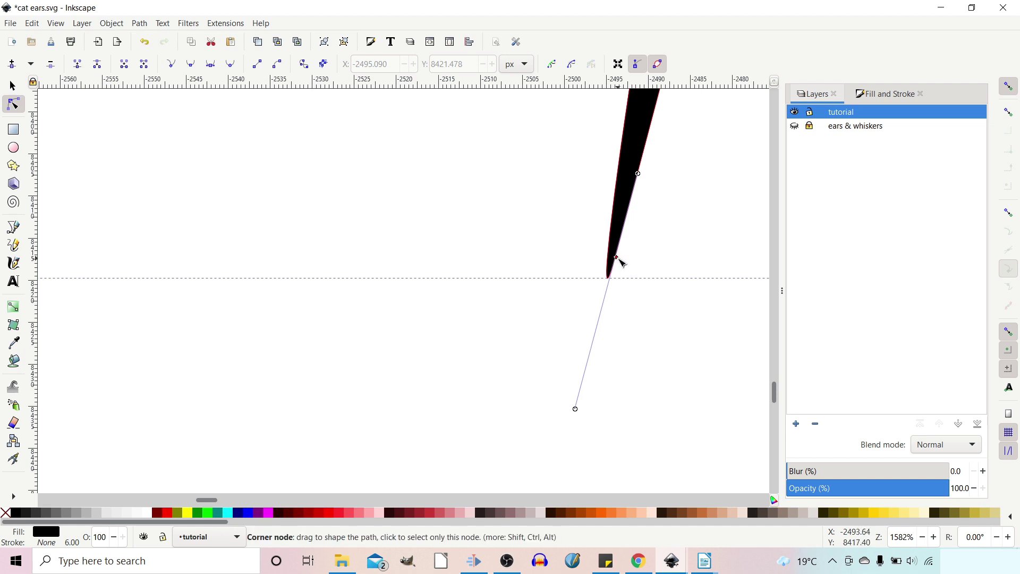
- Move the remaining node down to the ear's lower tip and shorten its handles to form a narrow, clean point
{"action": "left_click_drag", "start_coordinate": [617, 258], "coordinate": [609, 287]}
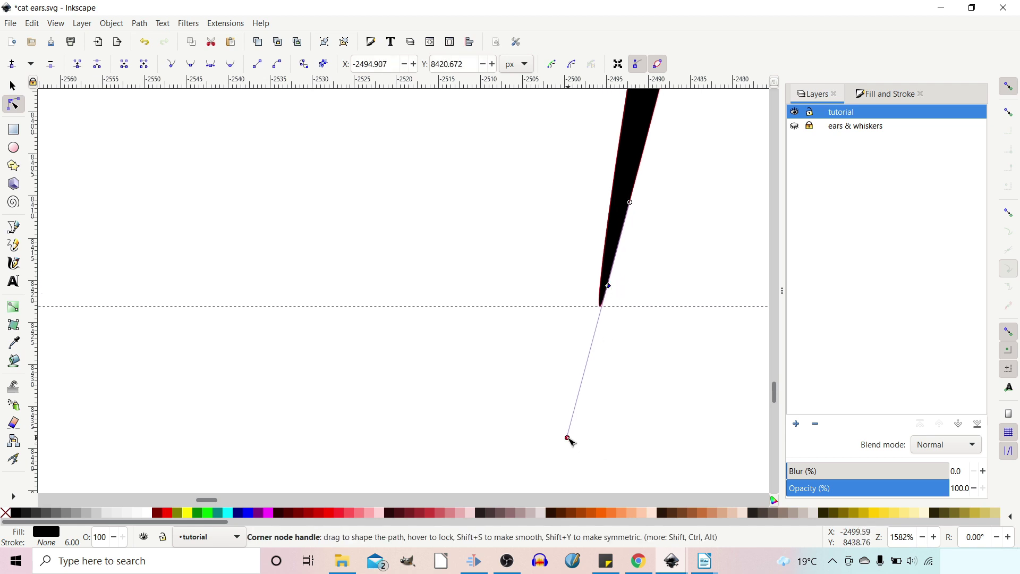
{"action": "left_click_drag", "start_coordinate": [568, 438], "coordinate": [570, 239]}
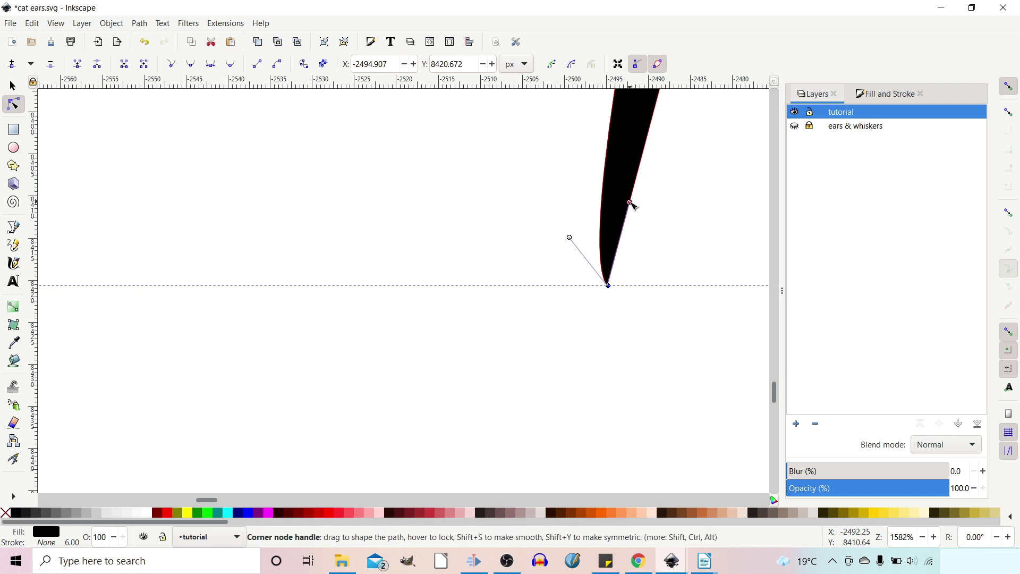
{"action": "left_click_drag", "start_coordinate": [631, 204], "coordinate": [631, 285]}
{"action": "left_click_drag", "start_coordinate": [570, 240], "coordinate": [623, 286]}
- Set the ear's rotation center on the vertical guide and flip a duplicate horizontally to make the left ear
{"action": "scroll", "coordinate": [490, 227], "scroll_direction": "down", "scroll_amount": 2}
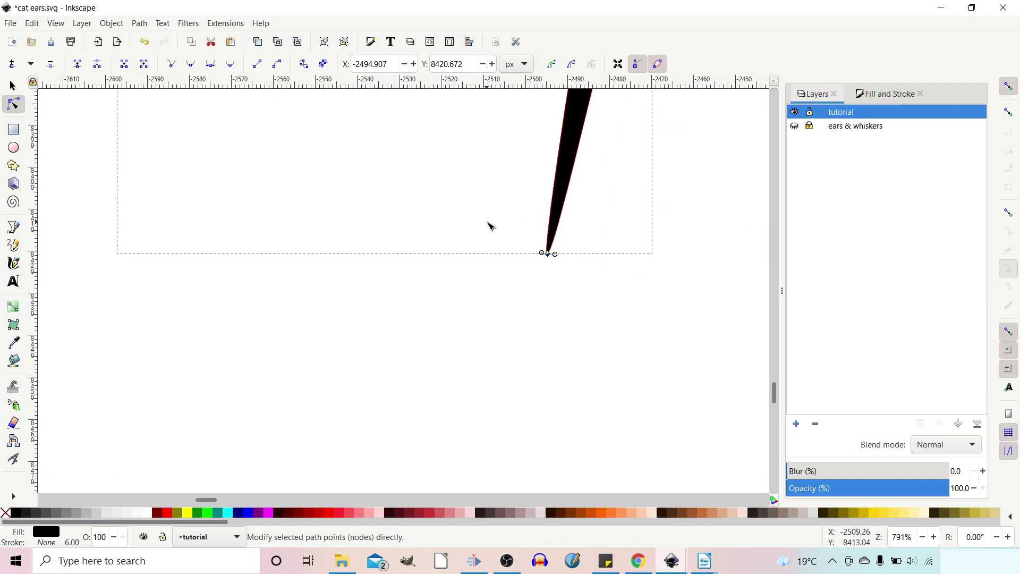
{"action": "scroll", "coordinate": [441, 462], "scroll_direction": "down", "scroll_amount": 4}
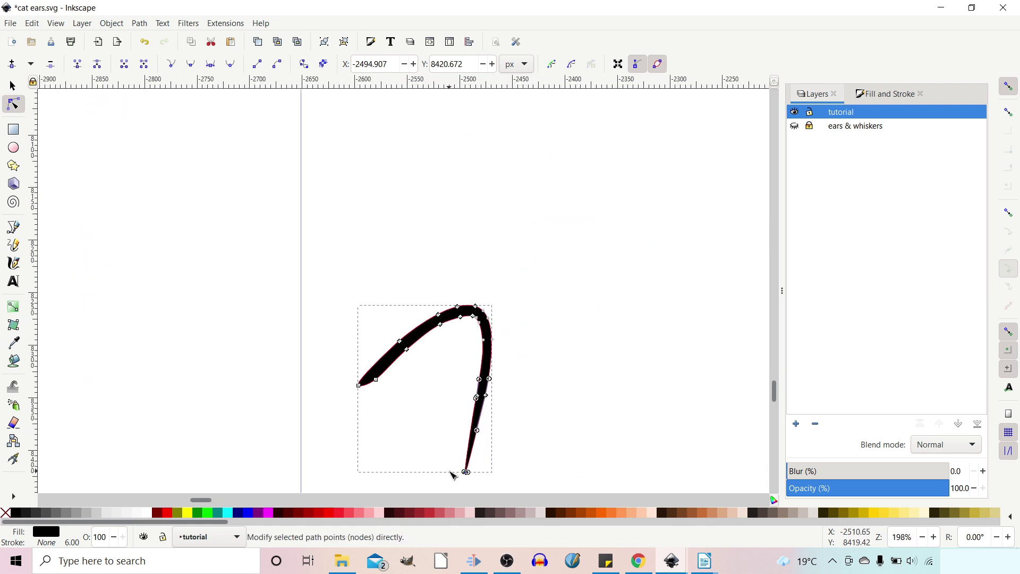
{"action": "left_click_drag", "start_coordinate": [596, 377], "coordinate": [730, 204]}
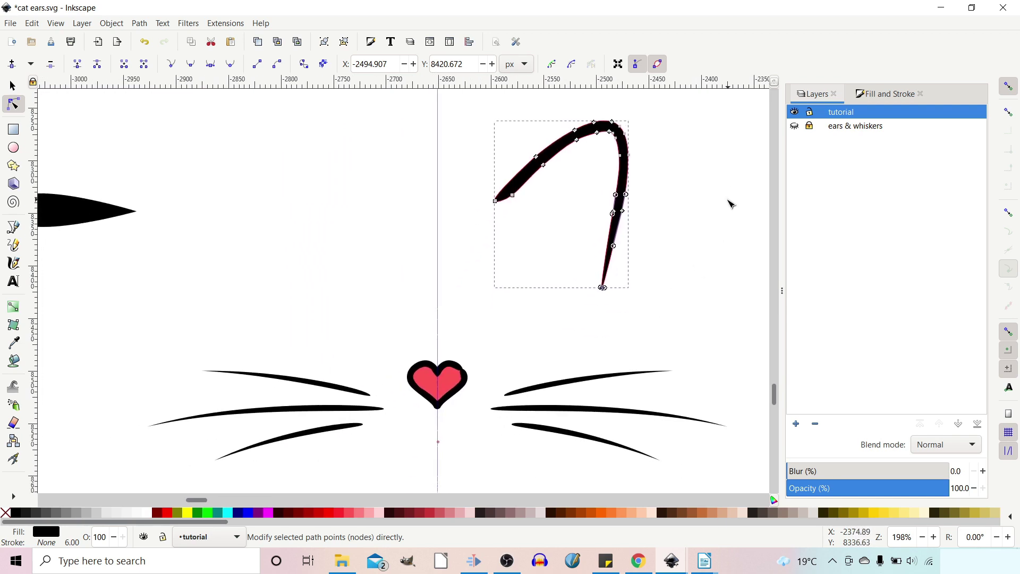
{"action": "left_click", "coordinate": [13, 85]}
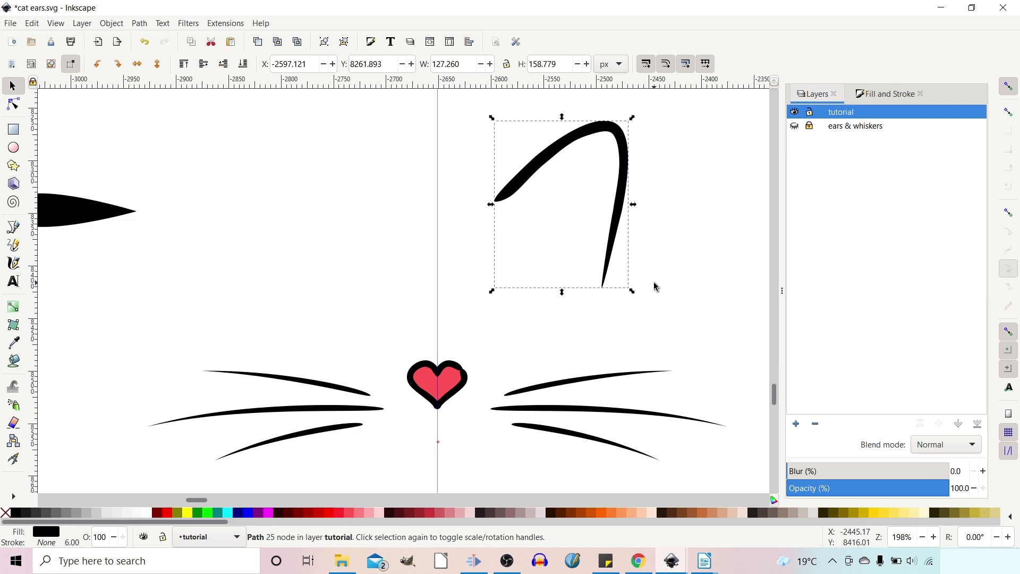
{"action": "left_click", "coordinate": [579, 142]}
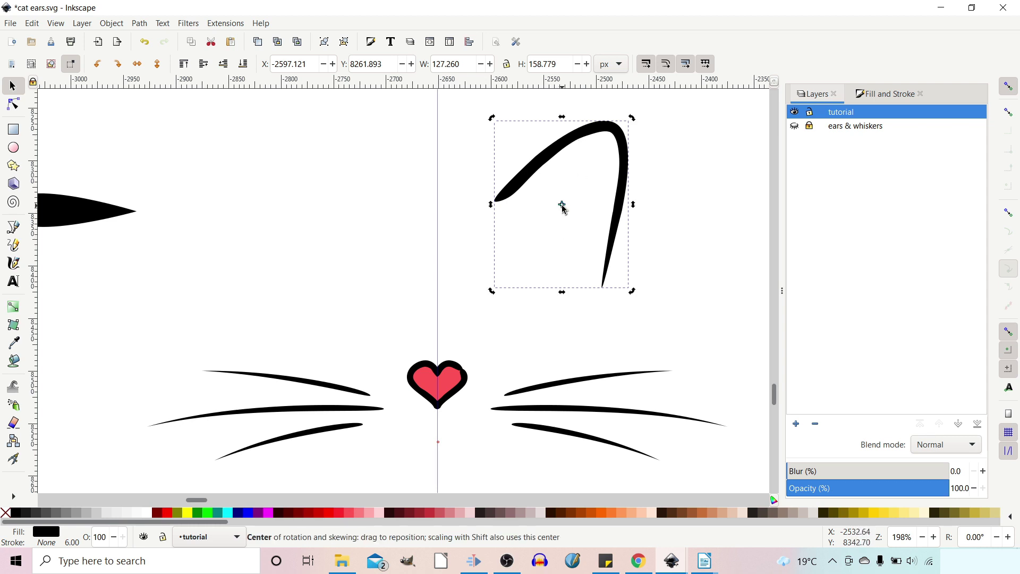
{"action": "left_click_drag", "start_coordinate": [562, 207], "coordinate": [439, 220]}
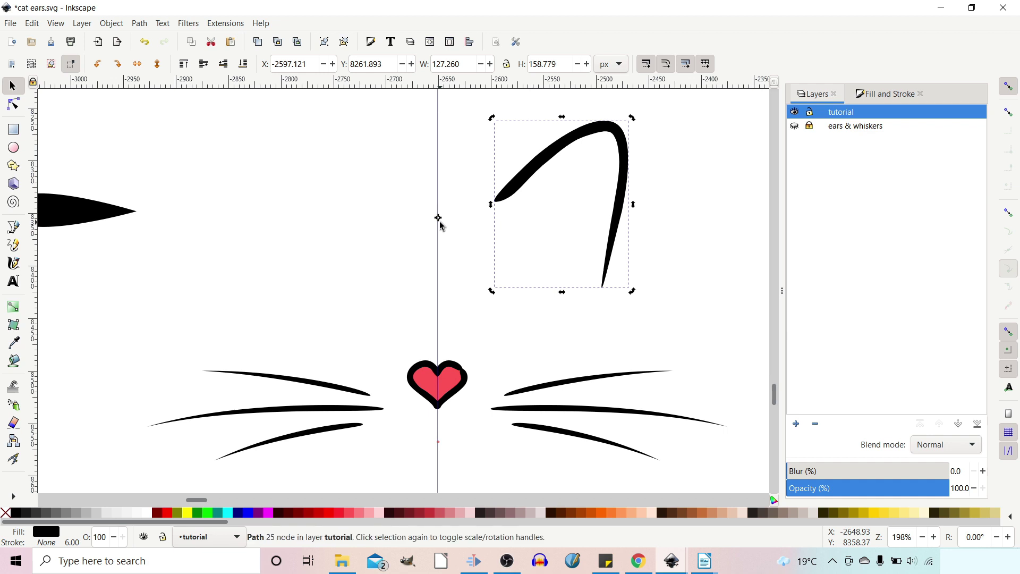
{"action": "left_click", "coordinate": [139, 65]}
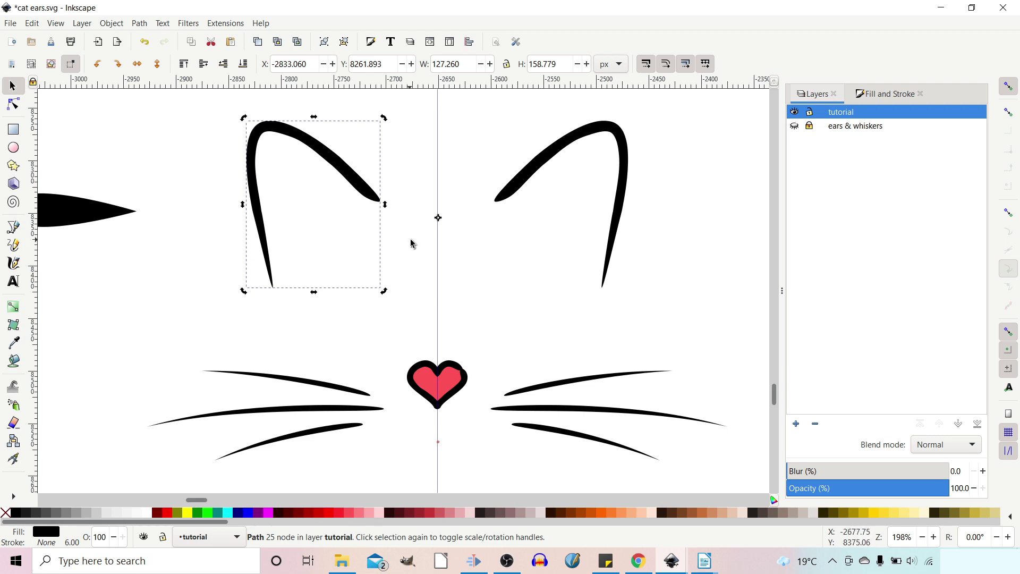
- Turn off snapping and nudge the left ear slightly upward and toward the vertical guide
{"action": "left_click", "coordinate": [1008, 86]}
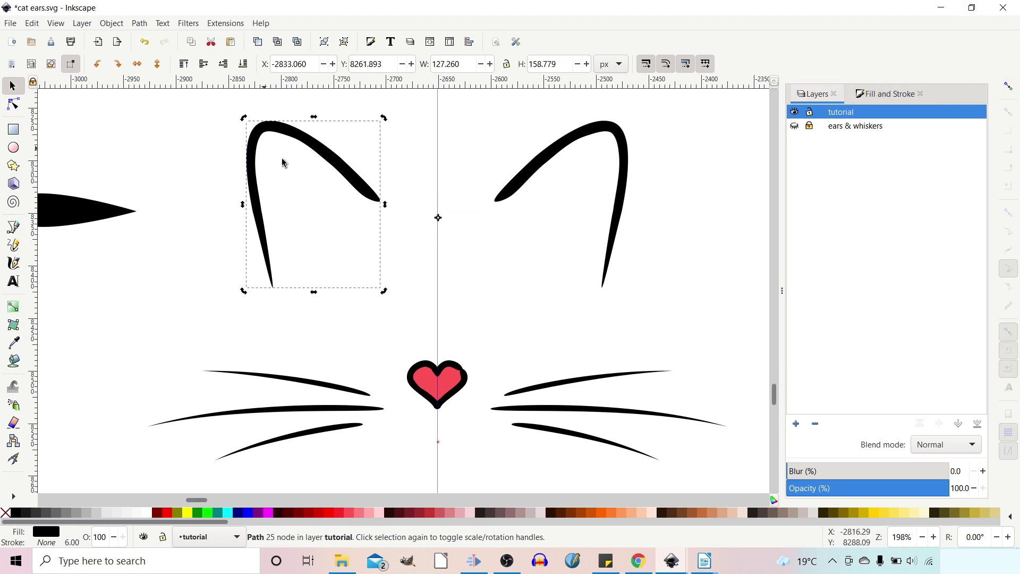
{"action": "left_click_drag", "start_coordinate": [317, 151], "coordinate": [319, 149]}
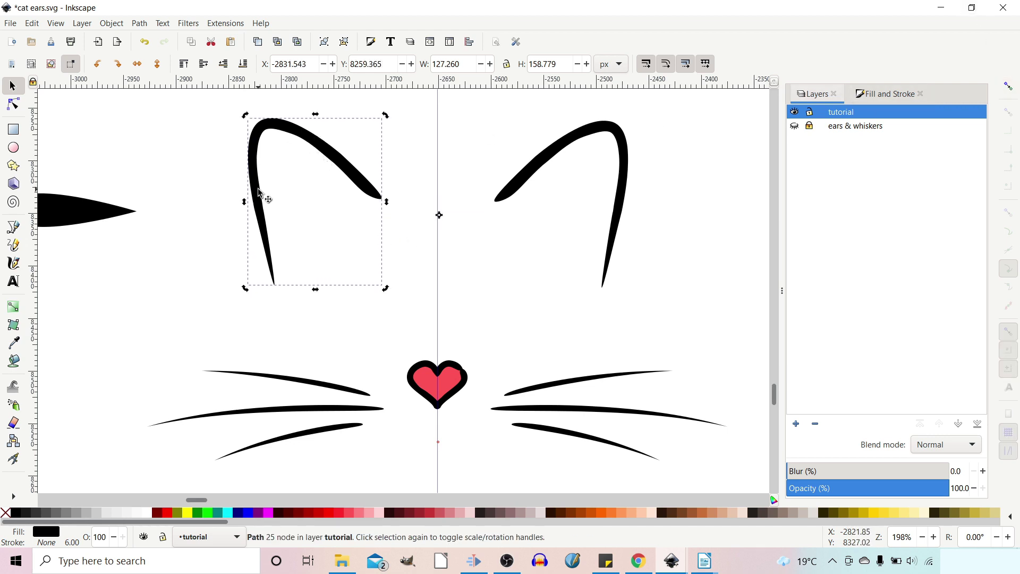
- Reposition the inner-edge node on the left ear's outer leg and adjust the handles there and at the ear's inner end
{"action": "left_click", "coordinate": [13, 105]}
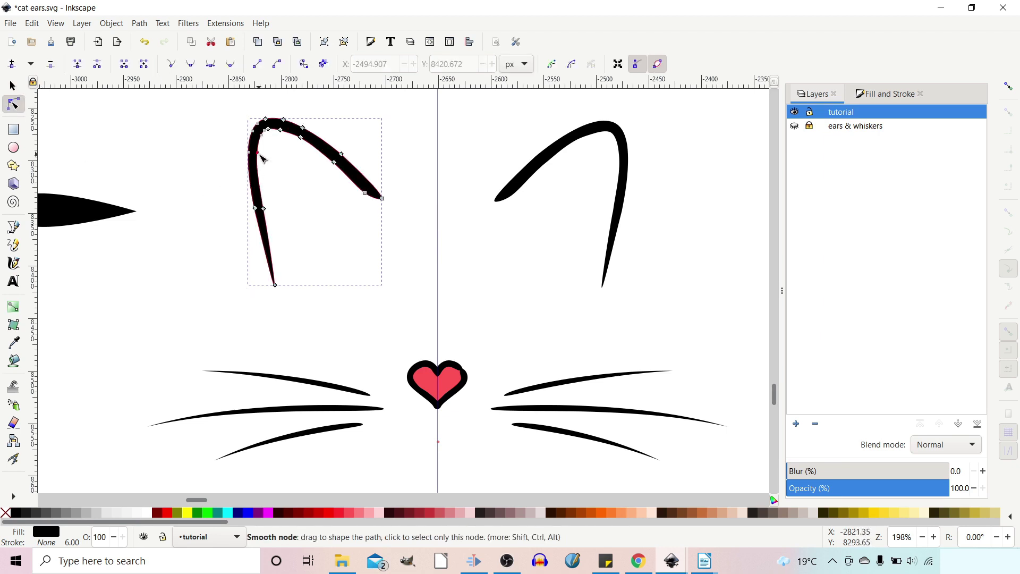
{"action": "left_click", "coordinate": [260, 153]}
{"action": "mouse_move", "coordinate": [260, 153]}
{"action": "left_mouse_down"}
{"action": "mouse_move", "coordinate": [275, 175]}
{"action": "mouse_move", "coordinate": [263, 156]}
{"action": "left_mouse_up"}
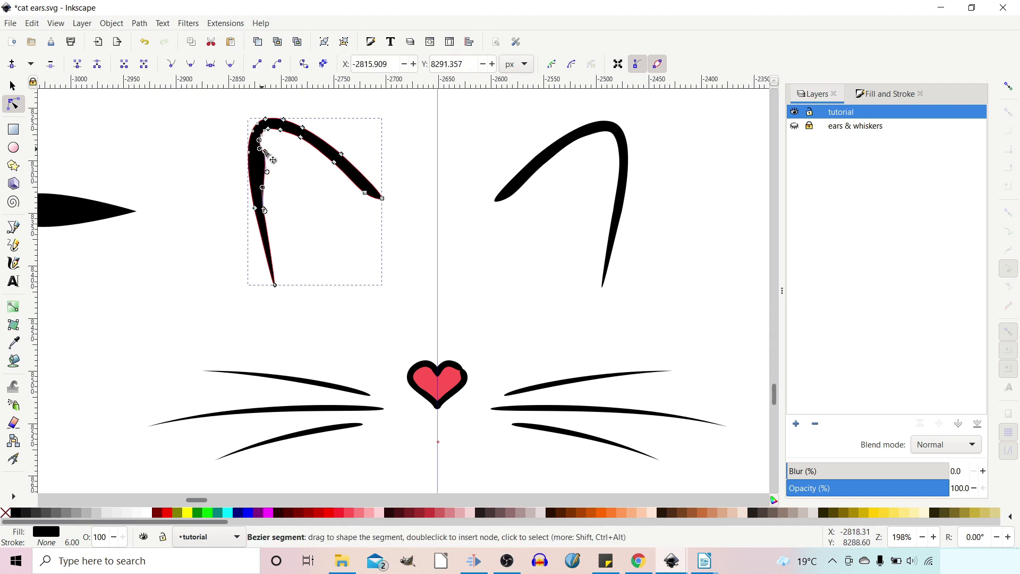
{"action": "scroll", "coordinate": [264, 157], "scroll_direction": "left", "scroll_amount": 3}
{"action": "scroll", "coordinate": [264, 157], "scroll_direction": "up", "scroll_amount": 2}
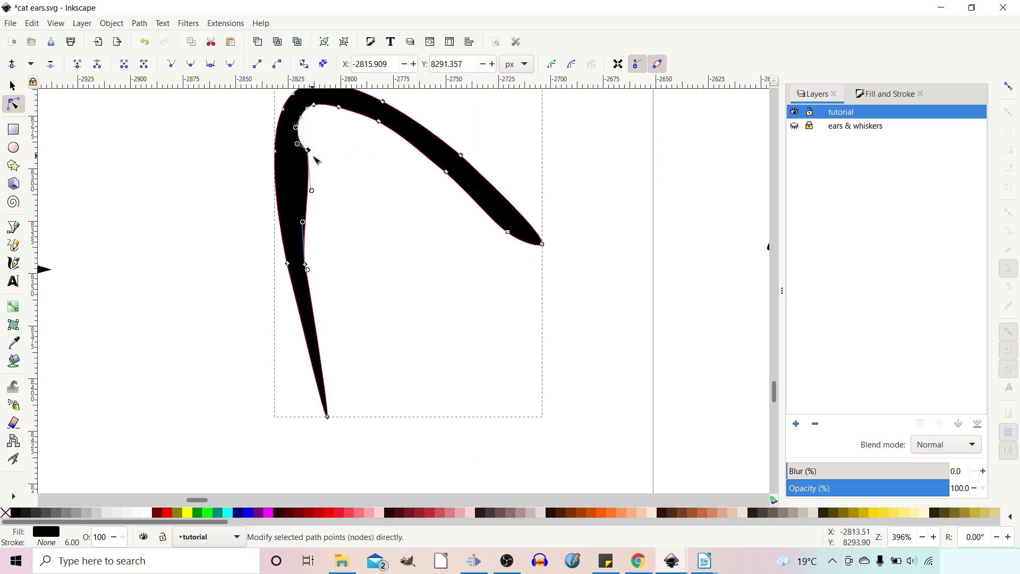
{"action": "left_click_drag", "start_coordinate": [309, 152], "coordinate": [297, 165]}
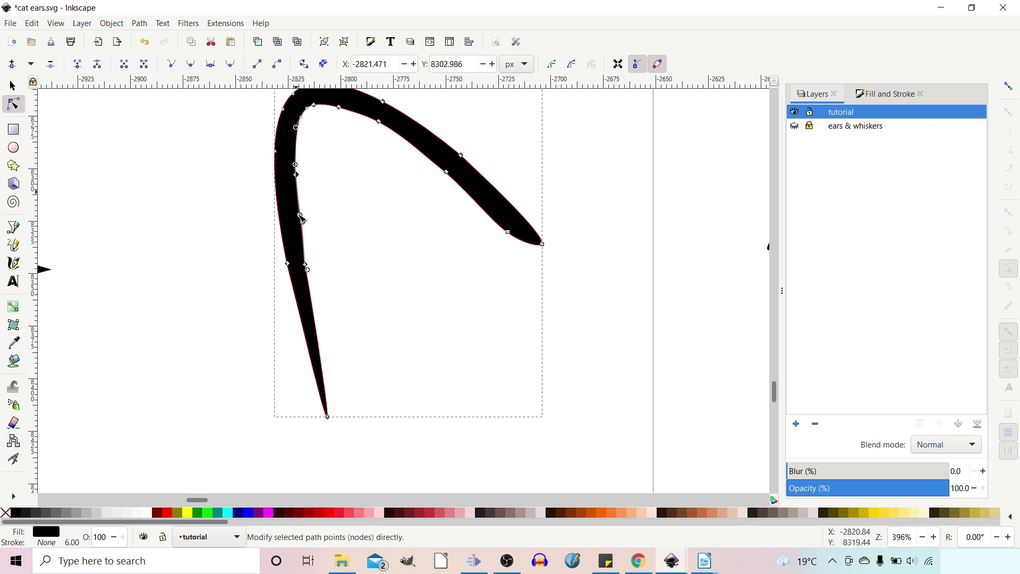
{"action": "left_click_drag", "start_coordinate": [301, 218], "coordinate": [300, 219]}
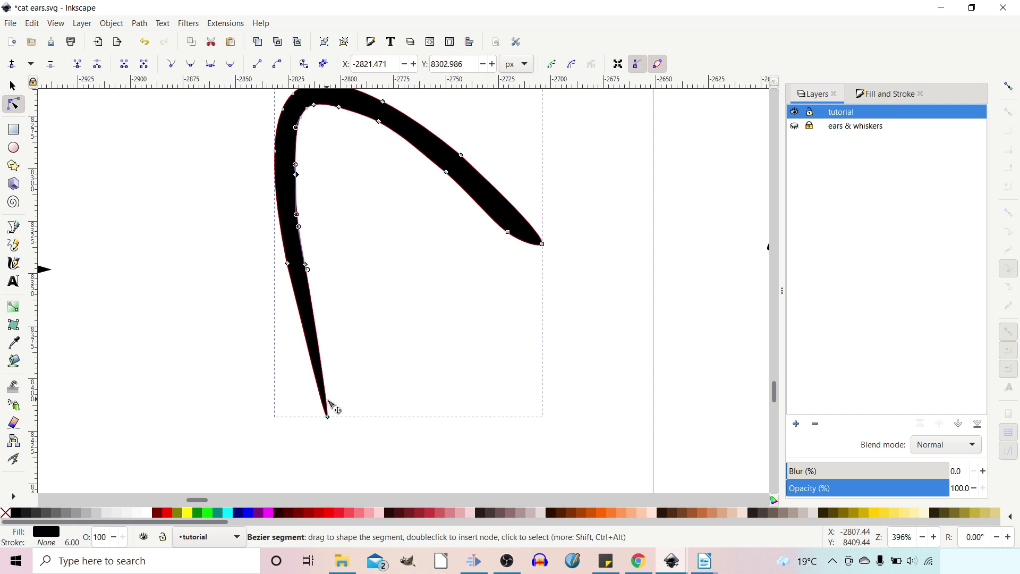
{"action": "left_click", "coordinate": [509, 233]}
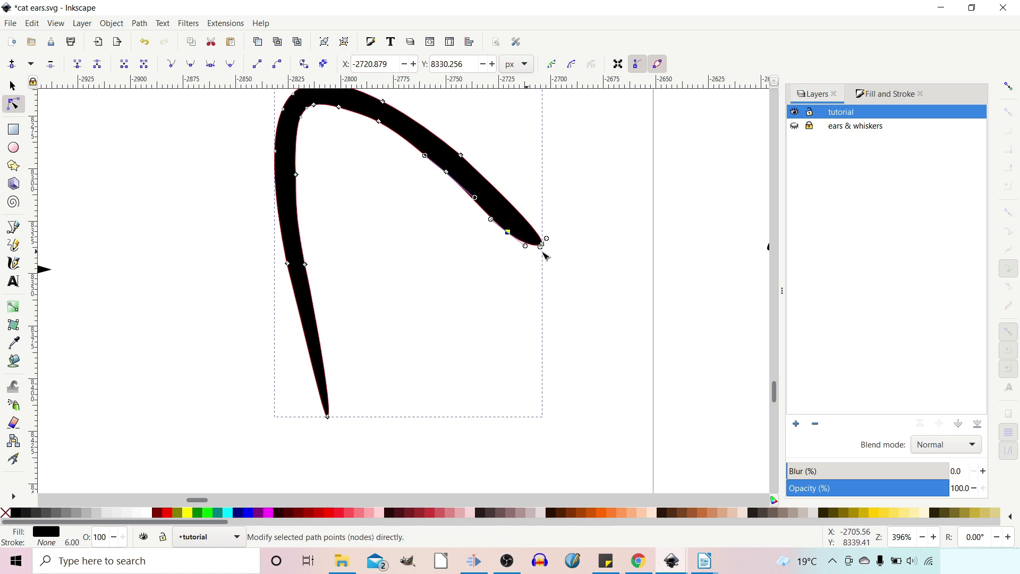
{"action": "left_click_drag", "start_coordinate": [550, 238], "coordinate": [553, 236]}
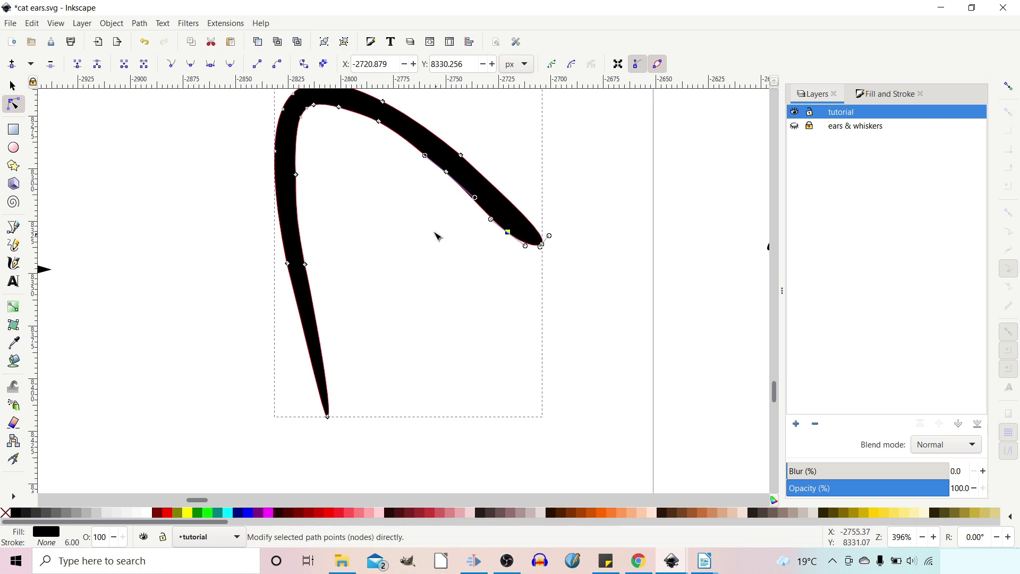
- Select the group of nodes around the left ear's peak and shift them about 1 px toward the guide and 0.5 px down
{"action": "scroll", "coordinate": [380, 271], "scroll_direction": "up", "scroll_amount": 3}
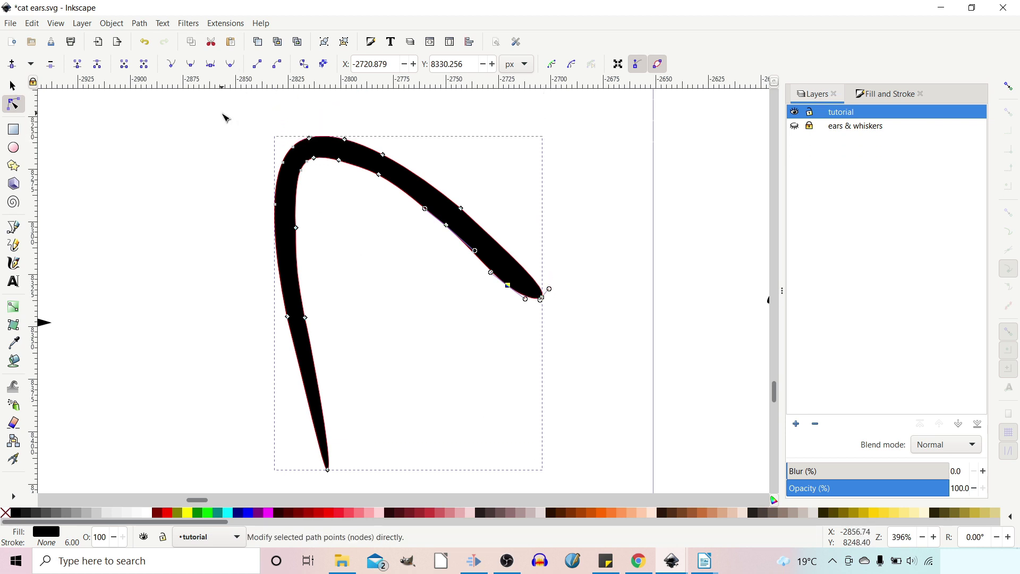
{"action": "left_click_drag", "start_coordinate": [225, 109], "coordinate": [431, 194]}
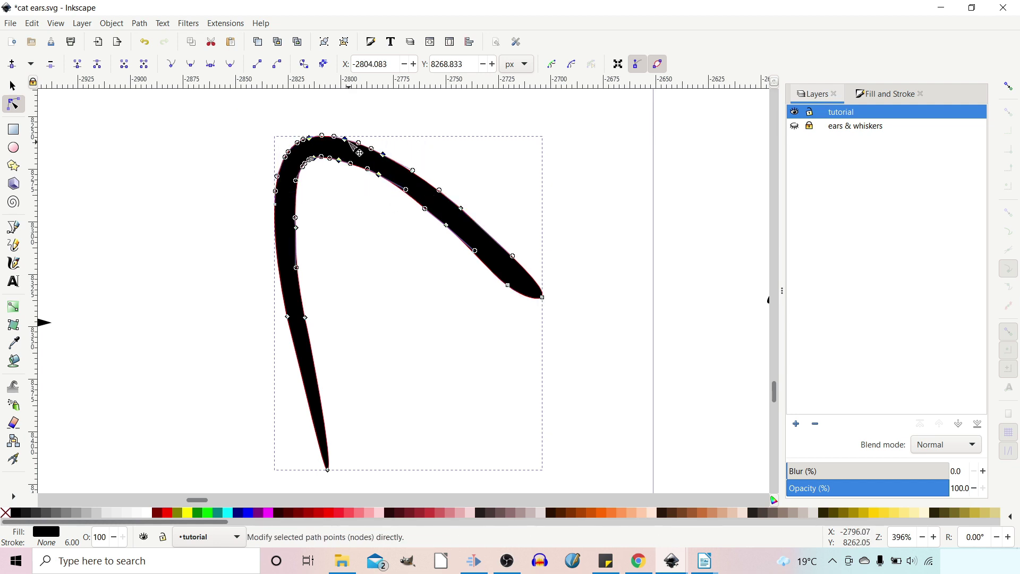
{"action": "key", "text": "Escape"}
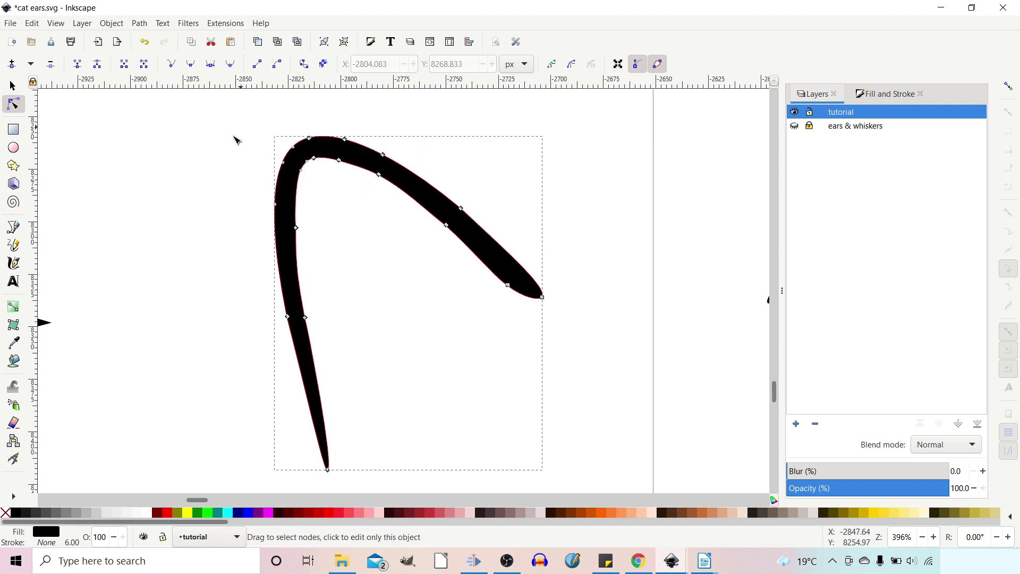
{"action": "left_click_drag", "start_coordinate": [237, 120], "coordinate": [421, 199]}
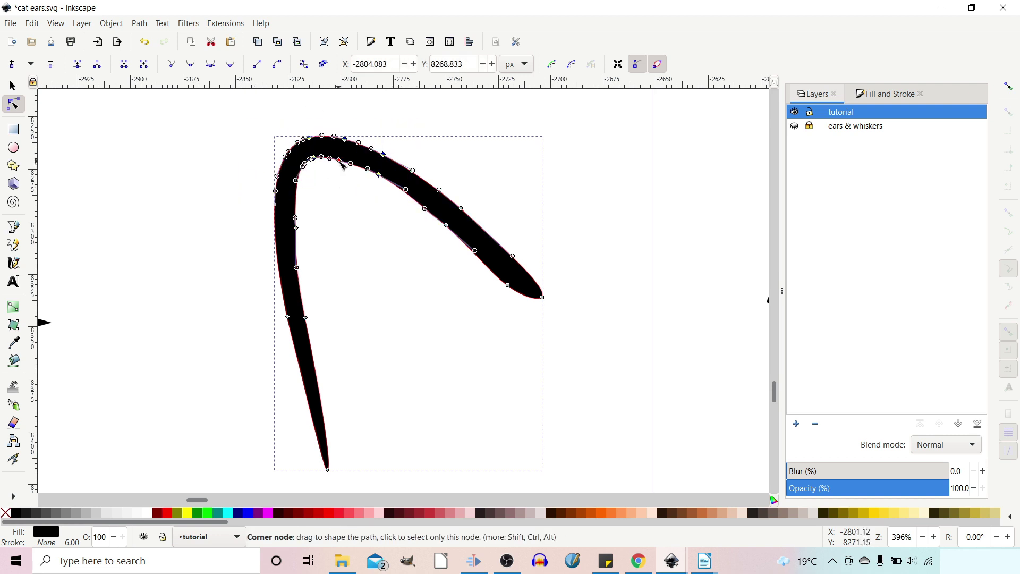
{"action": "left_click_drag", "start_coordinate": [343, 164], "coordinate": [345, 167]}
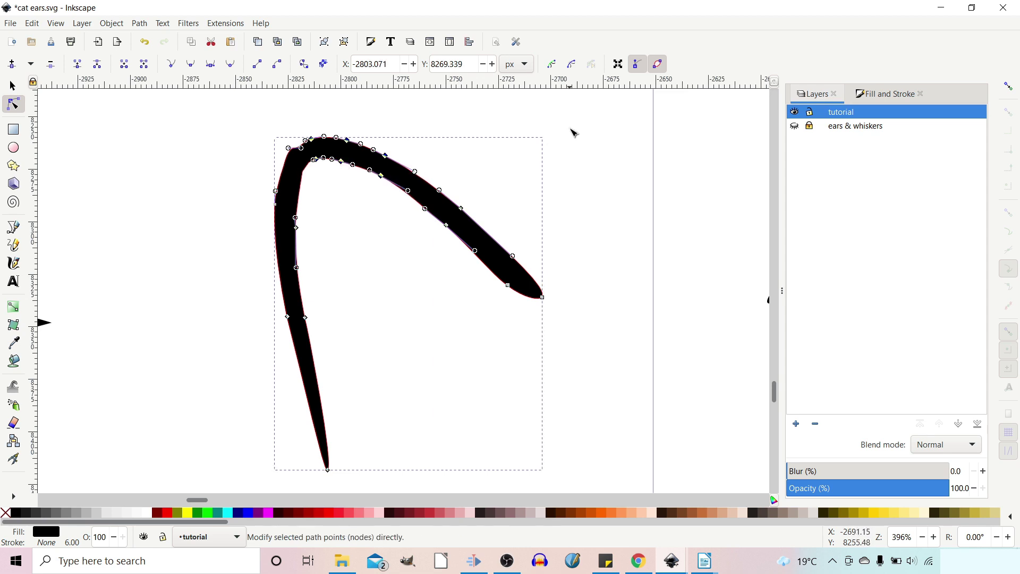
{"action": "left_click", "coordinate": [576, 149]}
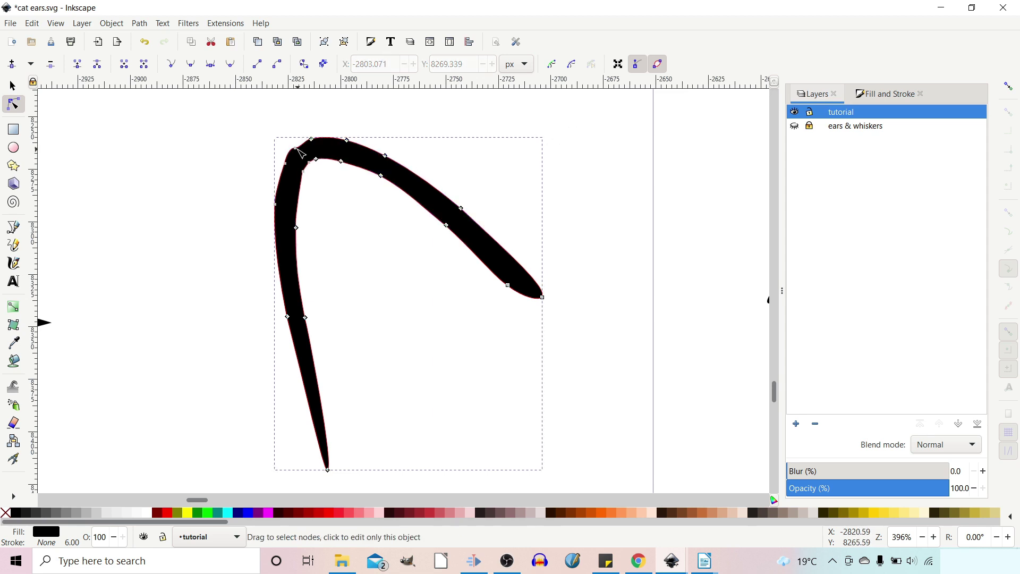
- Adjust a handle at the dent on the outer edge of the left ear's peak and delete the smooth node there
{"action": "scroll", "coordinate": [301, 153], "scroll_direction": "up", "scroll_amount": 2, "text": "ctrl"}
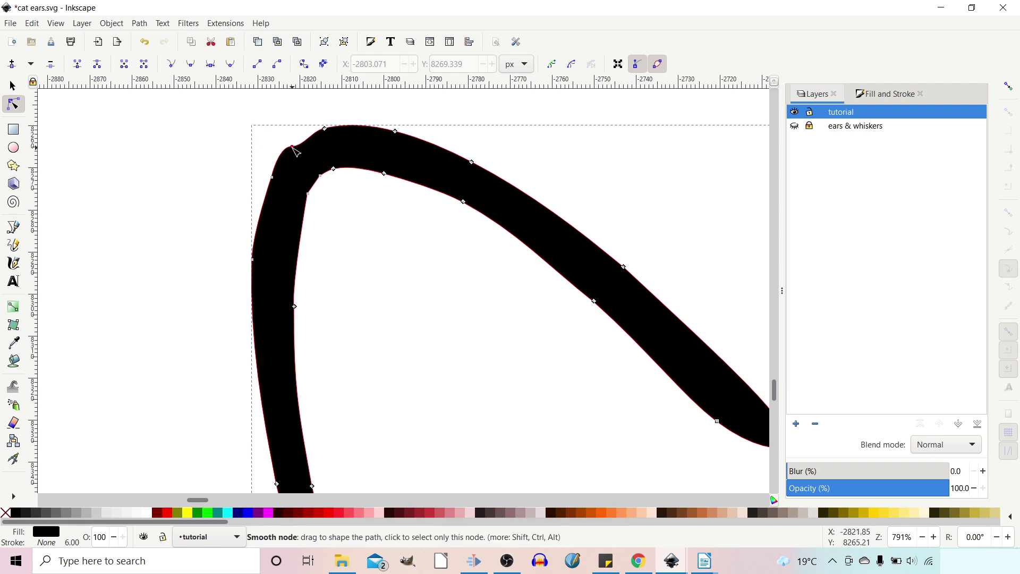
{"action": "left_click", "coordinate": [291, 146]}
{"action": "left_click_drag", "start_coordinate": [307, 146], "coordinate": [304, 144]}
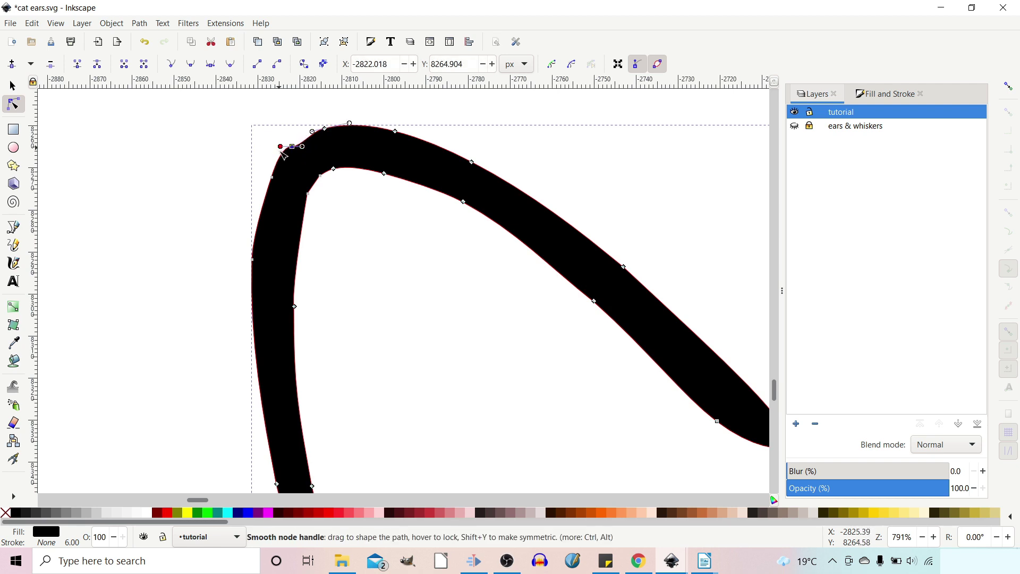
{"action": "key", "text": "Escape"}
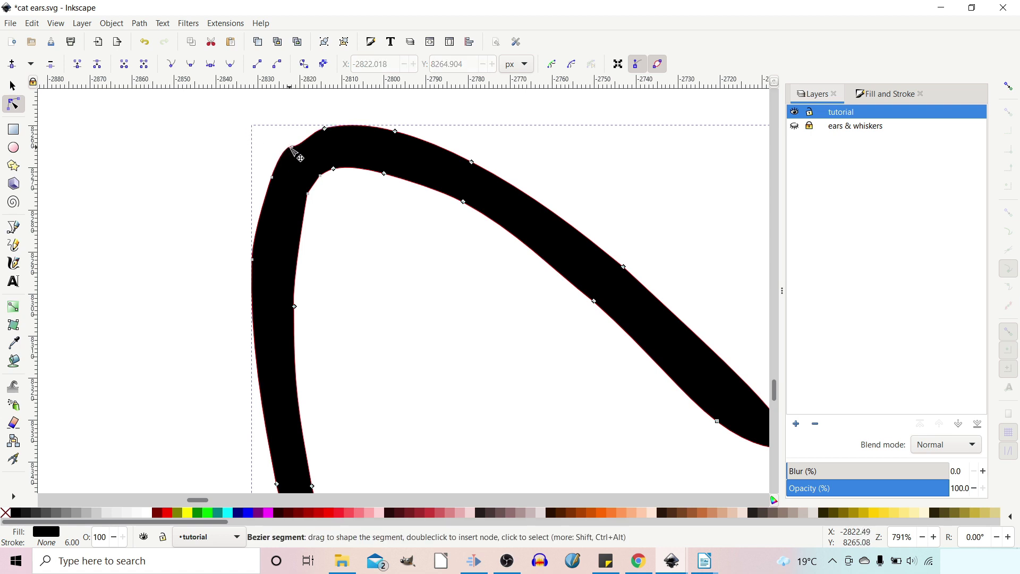
{"action": "left_click", "coordinate": [290, 148]}
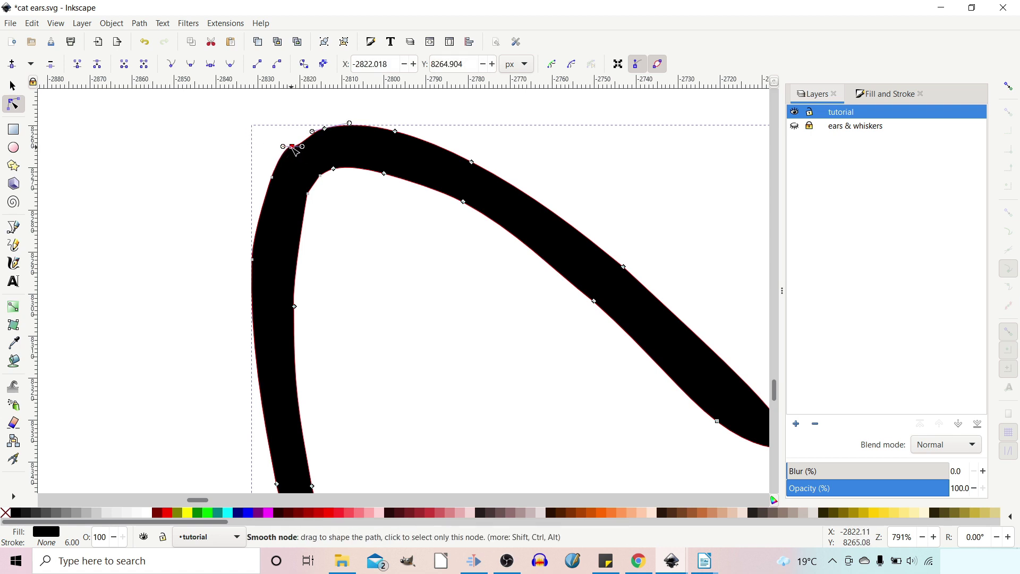
{"action": "key", "text": "Delete"}
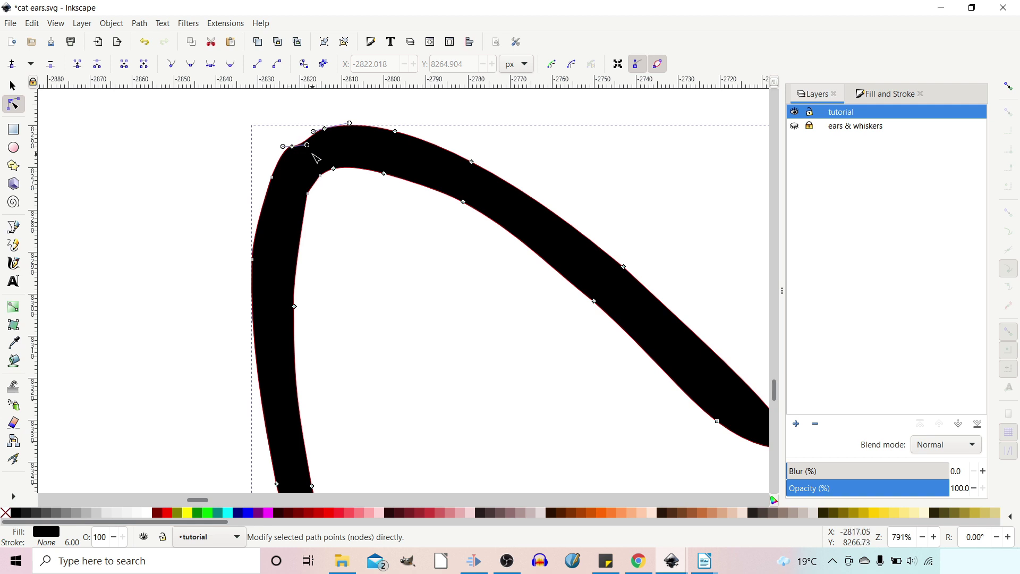
- Delete the node at the dent on the outer edge of the left ear's peak
{"action": "left_click", "coordinate": [292, 149]}
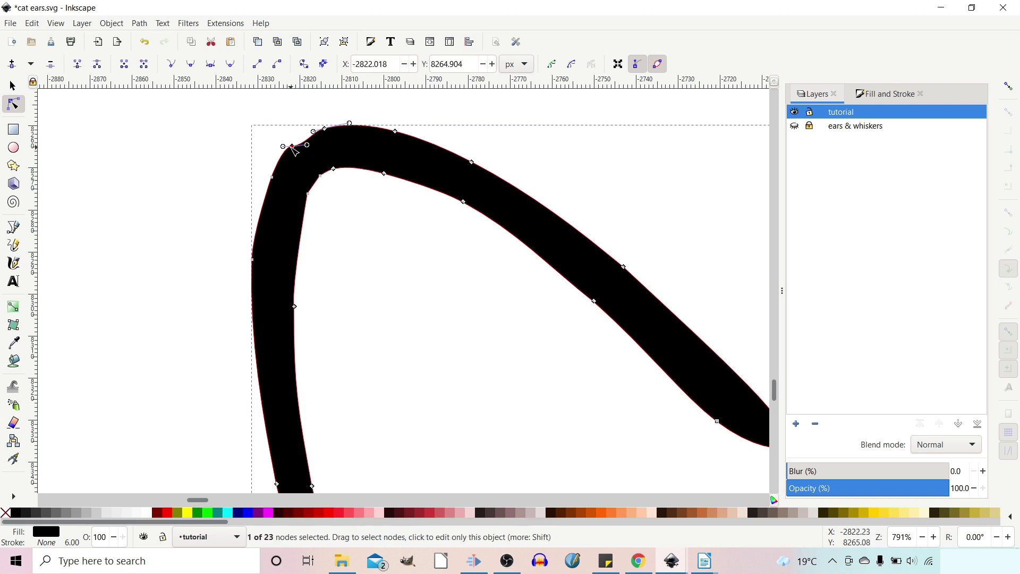
{"action": "key", "text": "Delete"}
{"action": "key", "text": "ctrl+z"}
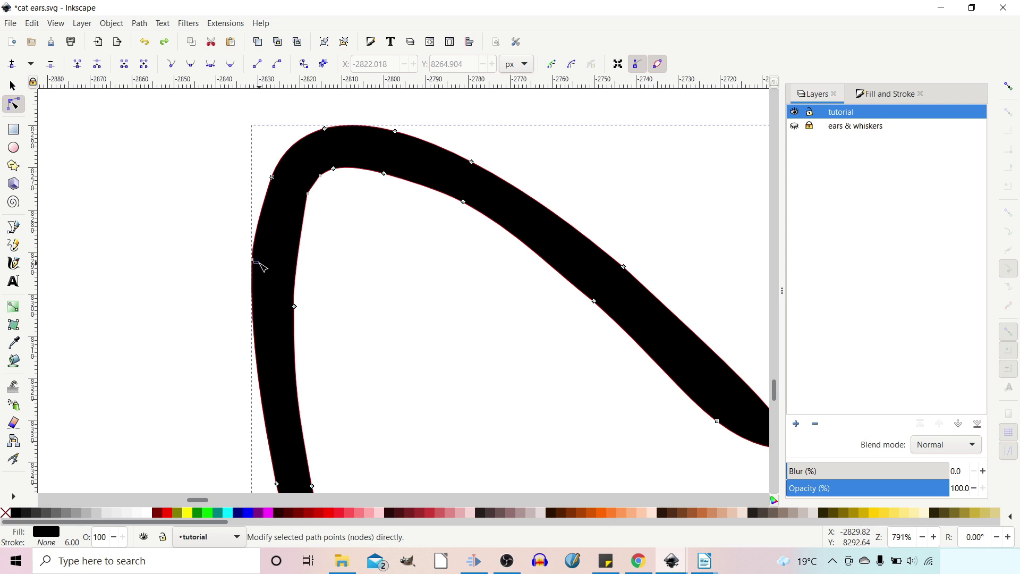
- Delete the surplus close-set nodes midway along the outer edge of the left ear's outer leg
{"action": "left_click_drag", "start_coordinate": [259, 266], "coordinate": [247, 278]}
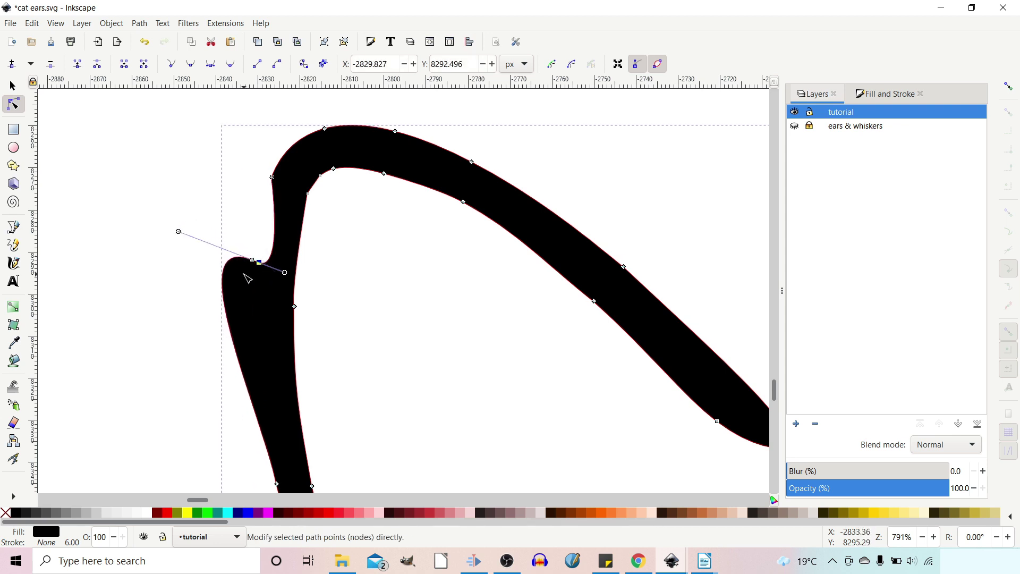
{"action": "key", "text": "Delete"}
{"action": "key", "text": "ctrl+z"}
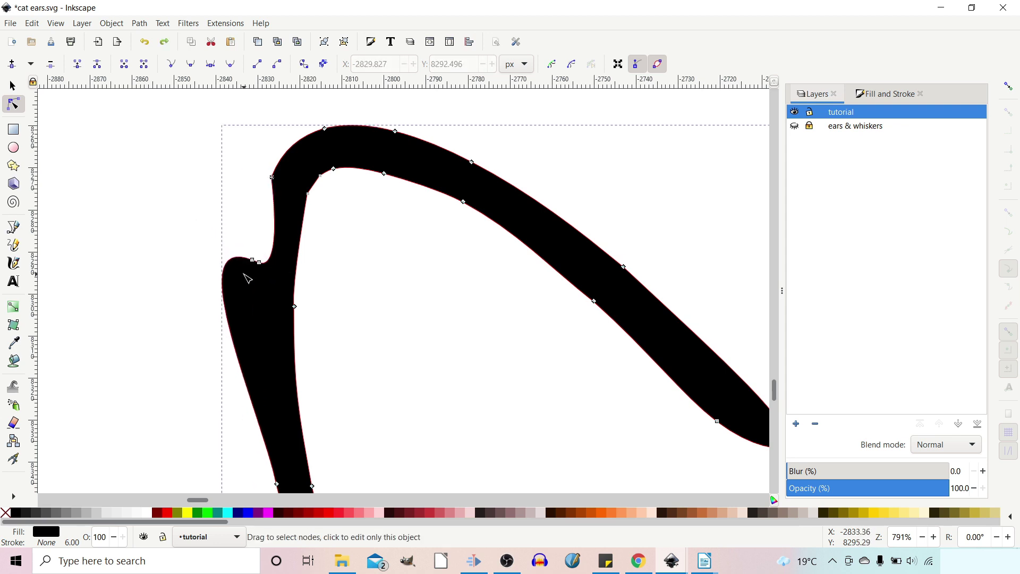
{"action": "left_click", "coordinate": [260, 262]}
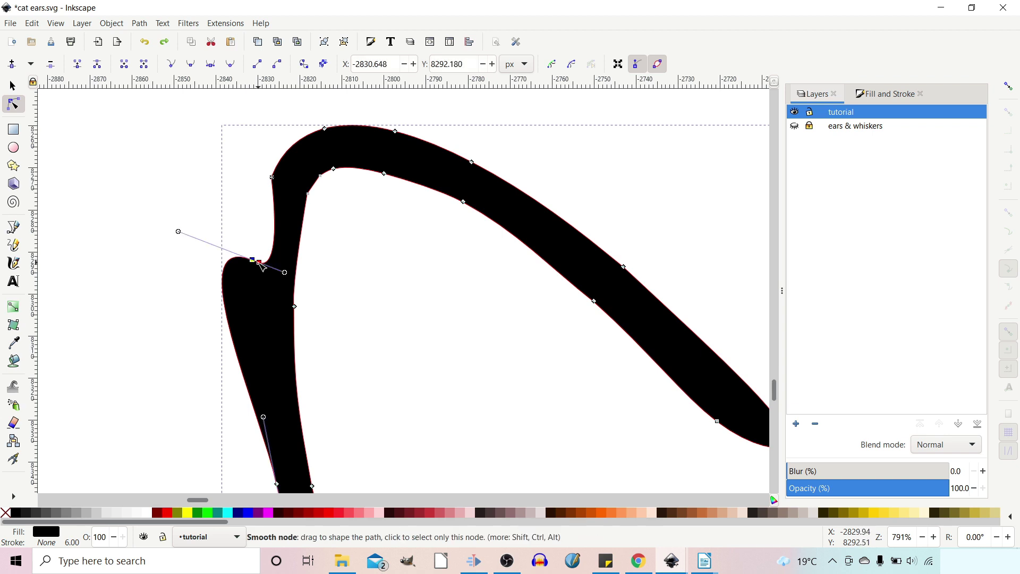
{"action": "key", "text": "Delete"}
- Adjust the curve handles on the outer edge of the left ear's outer leg to form one smooth, slim arc
{"action": "left_click_drag", "start_coordinate": [289, 327], "coordinate": [256, 254]}
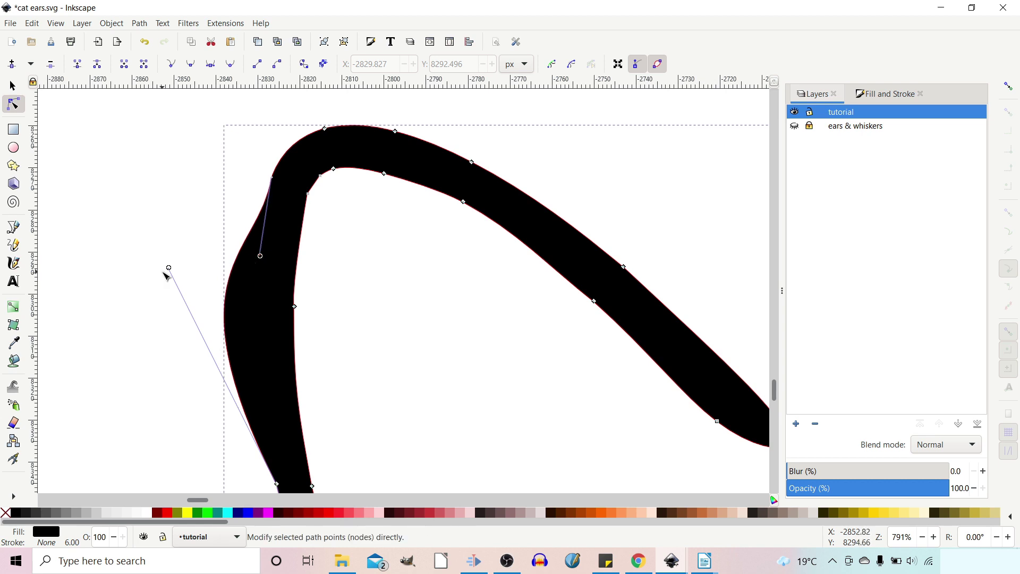
{"action": "left_click_drag", "start_coordinate": [169, 268], "coordinate": [250, 325]}
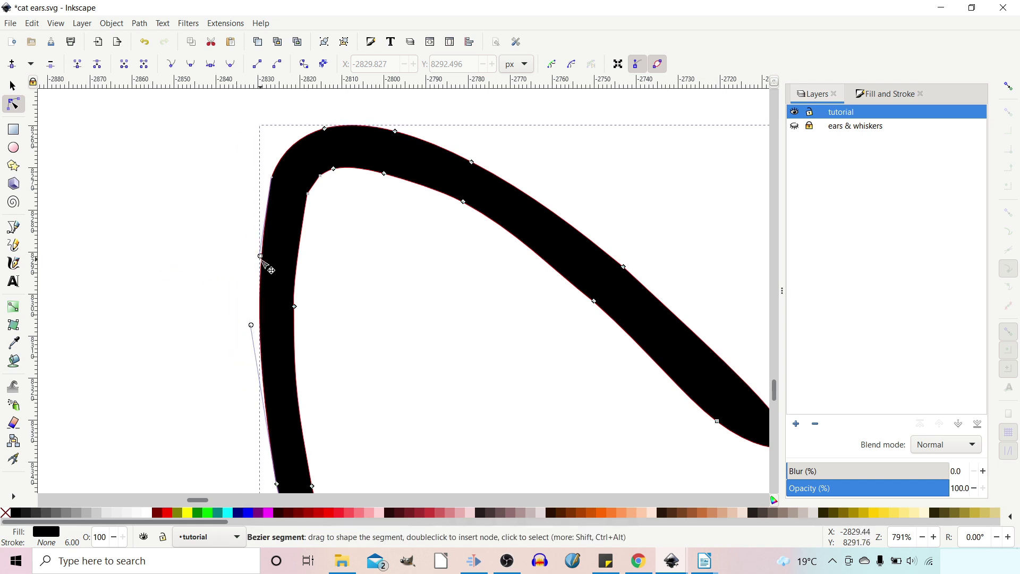
{"action": "left_click_drag", "start_coordinate": [261, 256], "coordinate": [256, 256]}
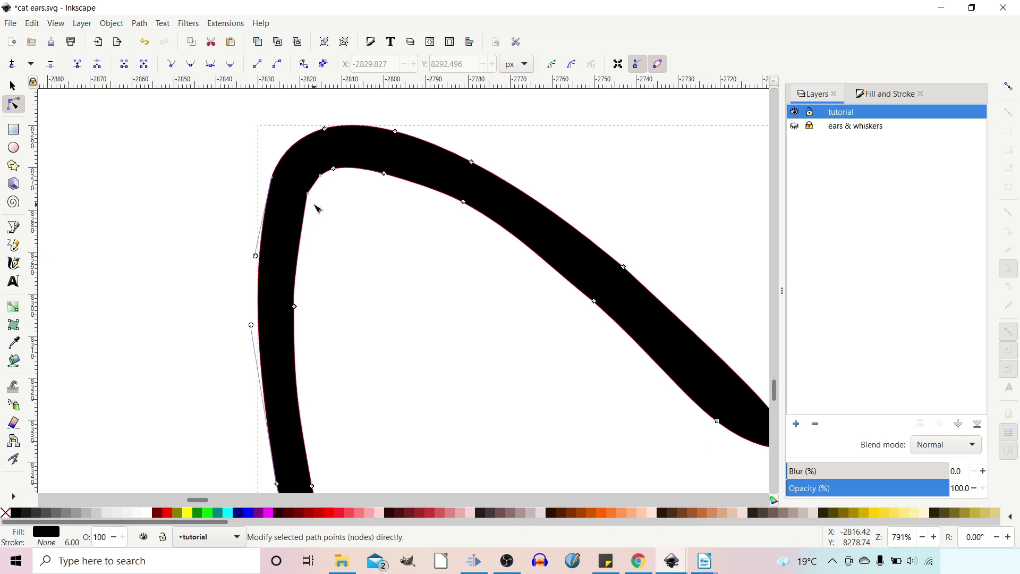
- Move the inner-edge corner node below the left ear's peak further down the leg and smooth the curve there with symmetric handles
{"action": "left_click", "coordinate": [320, 176]}
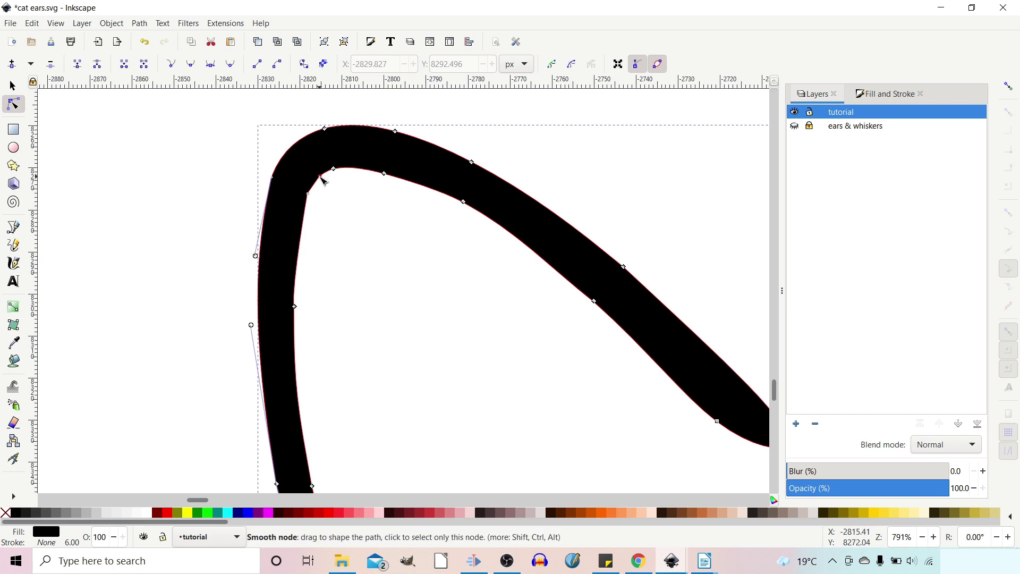
{"action": "left_click", "coordinate": [339, 215]}
{"action": "left_click_drag", "start_coordinate": [311, 199], "coordinate": [302, 234]}
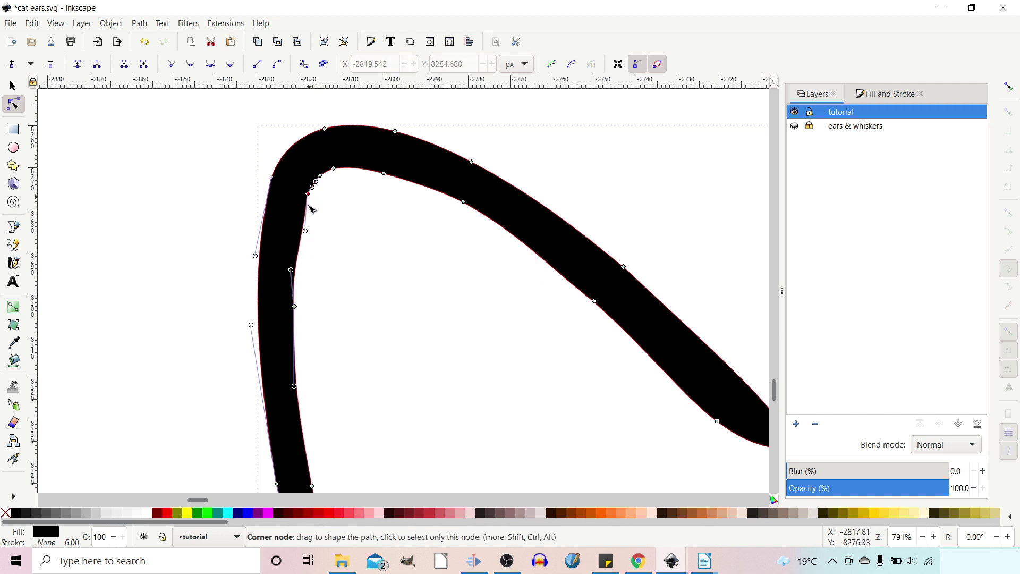
{"action": "left_click_drag", "start_coordinate": [309, 208], "coordinate": [309, 228]}
{"action": "left_click", "coordinate": [211, 63]}
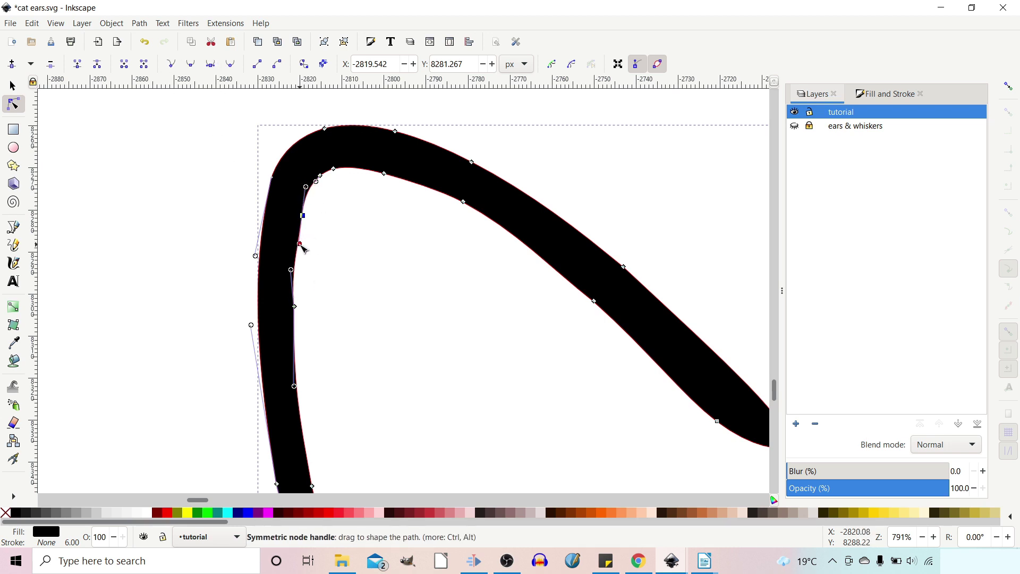
{"action": "left_click_drag", "start_coordinate": [299, 243], "coordinate": [299, 242]}
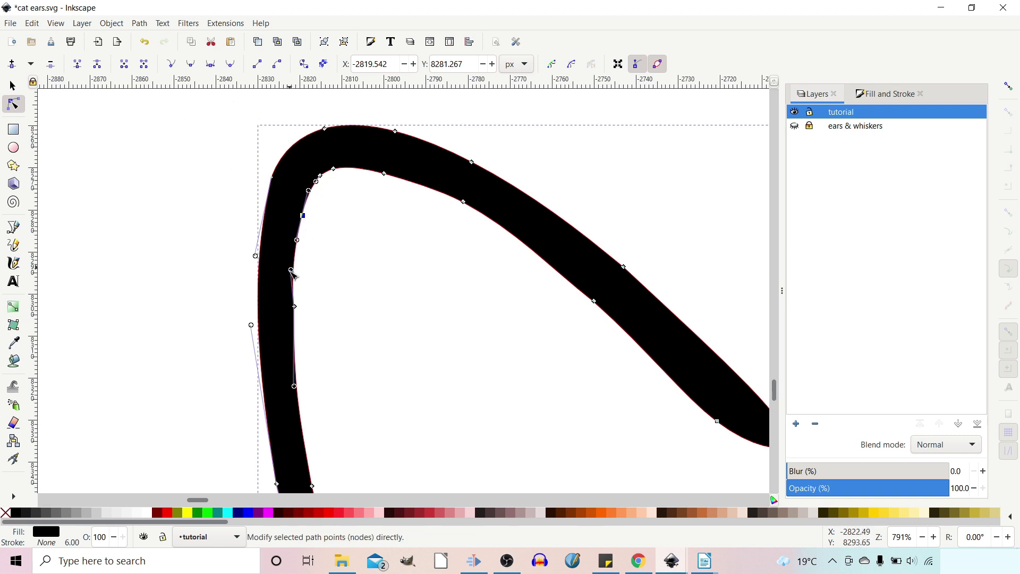
{"action": "left_click_drag", "start_coordinate": [291, 271], "coordinate": [296, 269]}
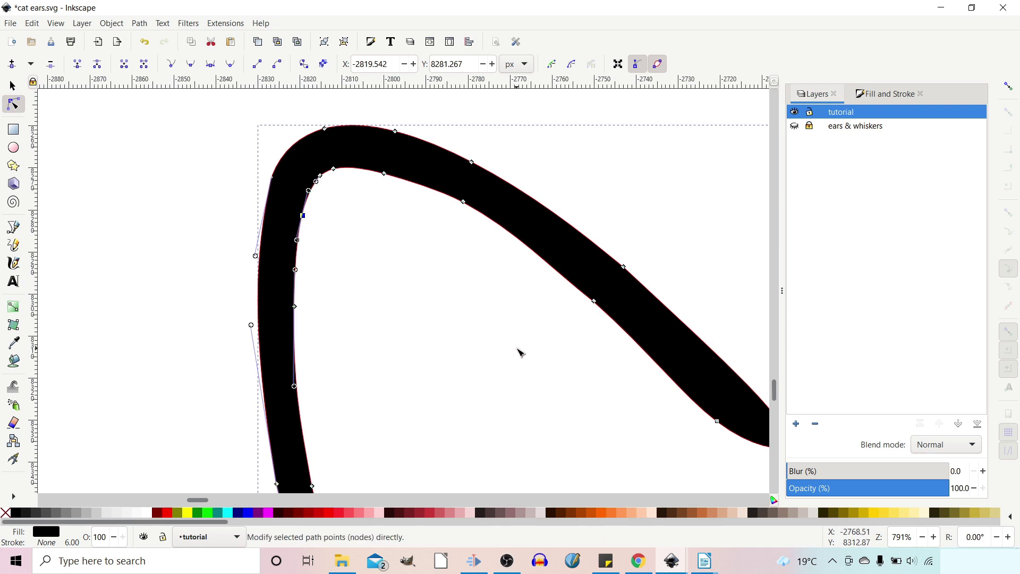
{"action": "scroll", "coordinate": [521, 352], "scroll_direction": "down", "scroll_amount": 6}
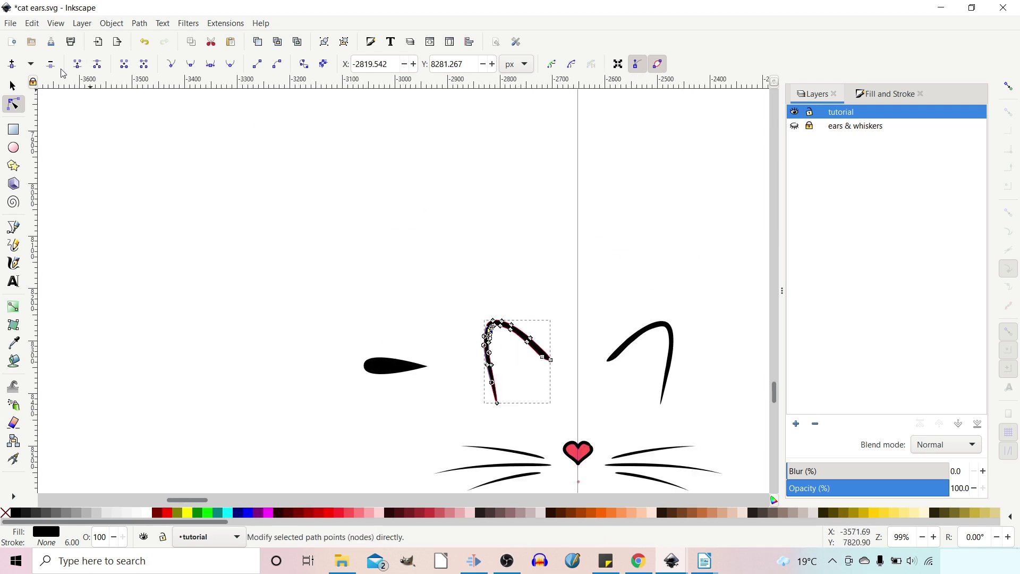
{"action": "left_click", "coordinate": [12, 86]}
{"action": "left_click", "coordinate": [689, 259]}
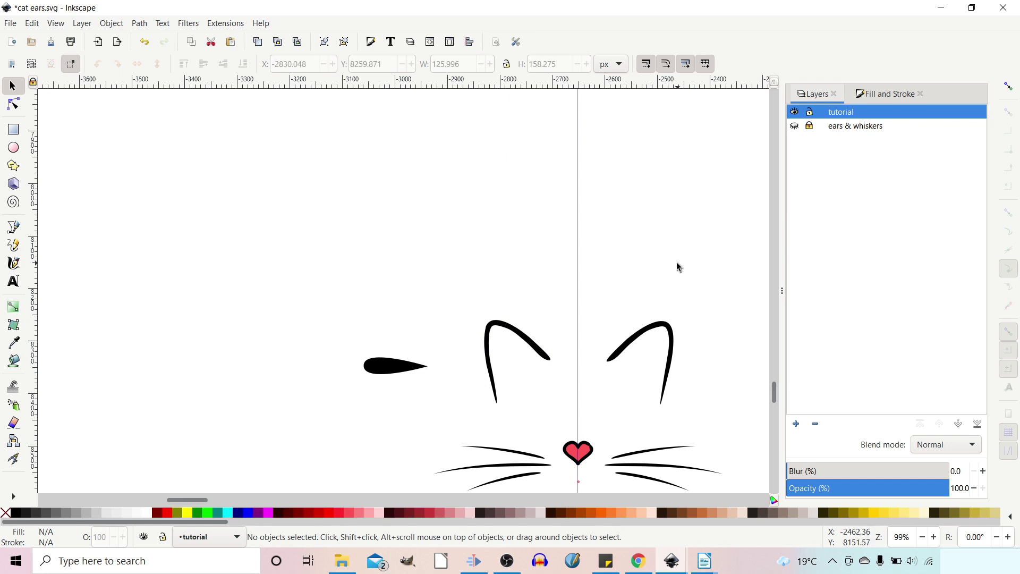
{"action": "scroll", "coordinate": [676, 263], "scroll_direction": "down", "scroll_amount": 3}
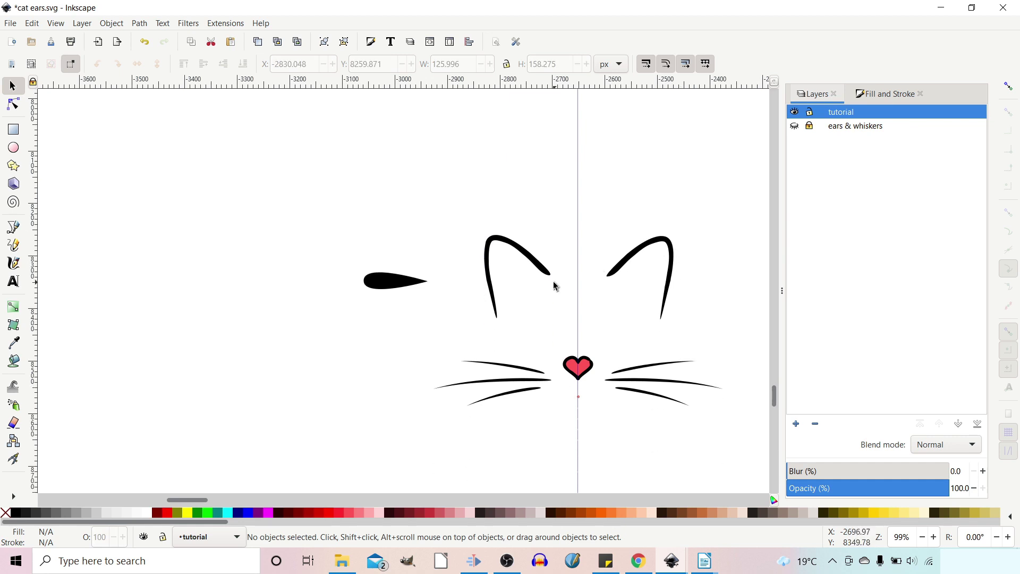
{"action": "left_click_drag", "start_coordinate": [552, 275], "coordinate": [559, 286]}
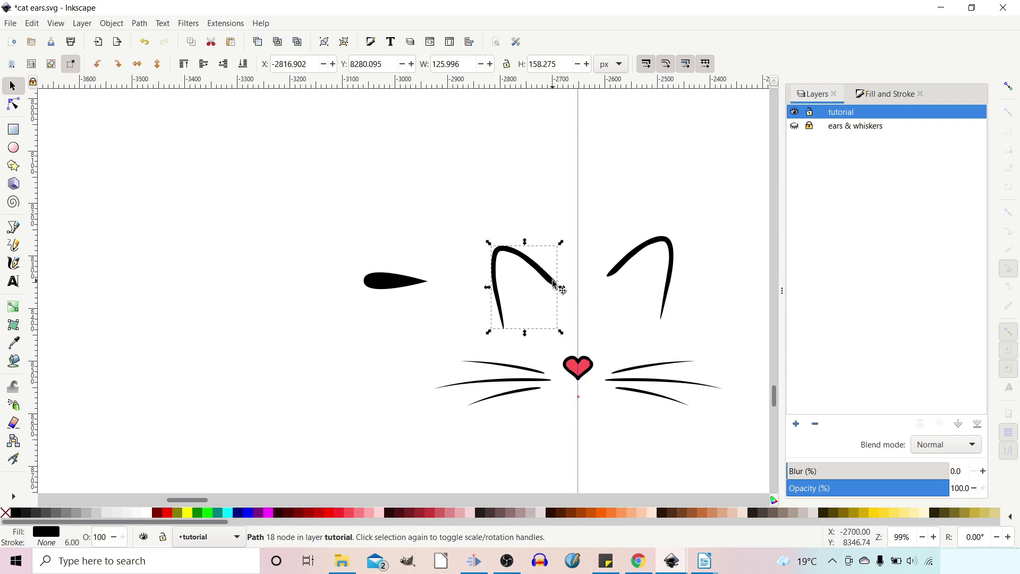
{"action": "key", "text": "ctrl+z"}
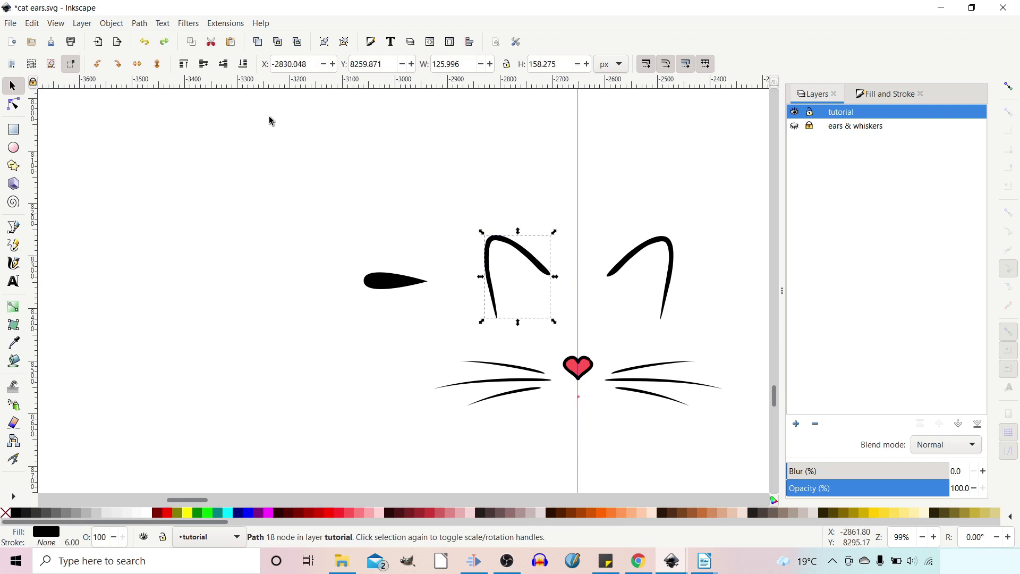
- Round off the left ear's inner end by bulging the path segments on both sides of its tip outward
{"action": "left_click", "coordinate": [21, 108]}
{"action": "scroll", "coordinate": [539, 296], "scroll_direction": "up", "scroll_amount": 4}
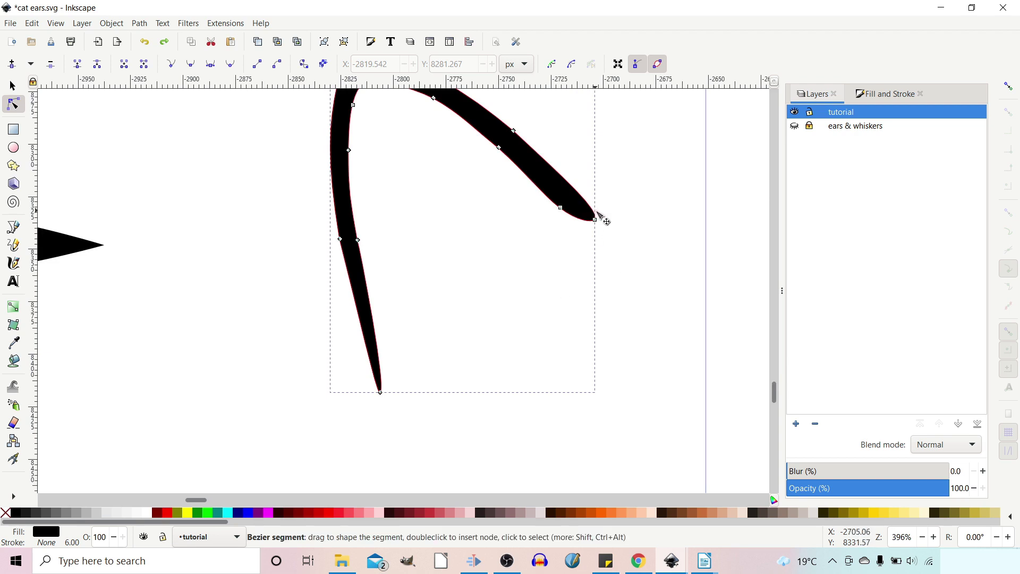
{"action": "left_click_drag", "start_coordinate": [600, 218], "coordinate": [591, 225]}
{"action": "left_click_drag", "start_coordinate": [594, 222], "coordinate": [586, 223]}
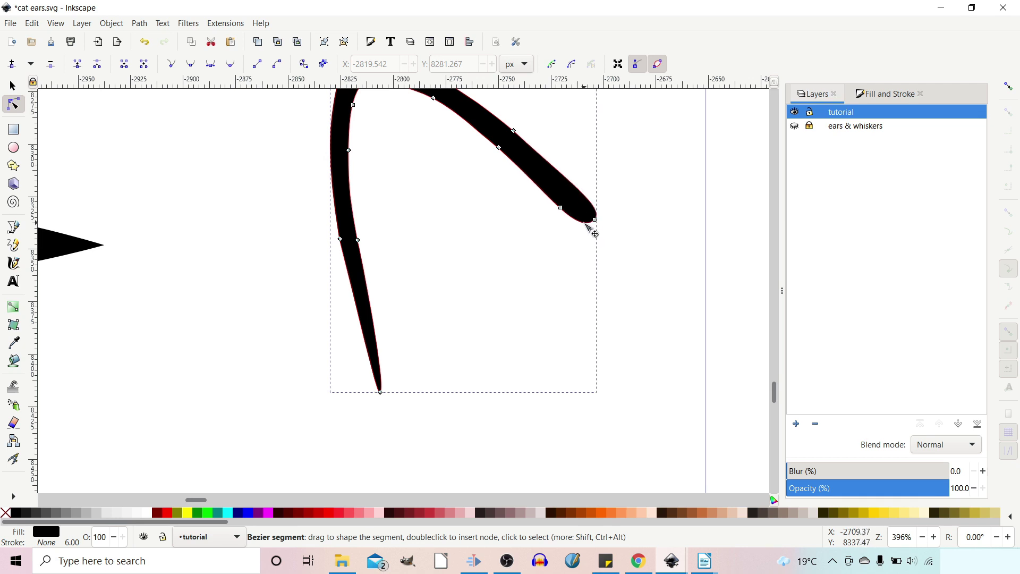
{"action": "left_click", "coordinate": [668, 251]}
- Delete the spare teardrop shape beside the cat face and remove the vertical guide
{"action": "scroll", "coordinate": [668, 251], "scroll_direction": "down", "scroll_amount": 4}
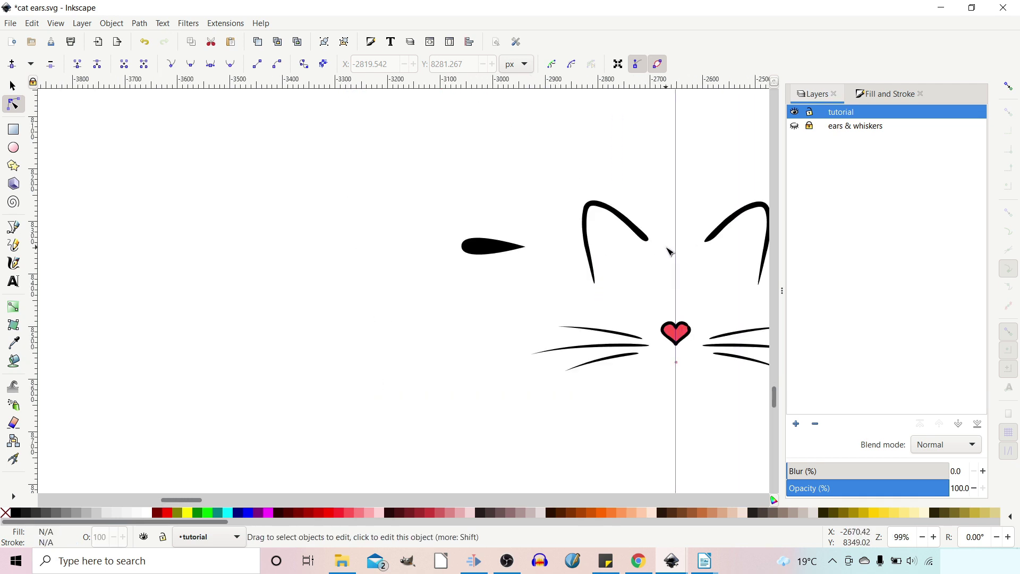
{"action": "mouse_move", "coordinate": [668, 269]}
{"action": "left_mouse_down"}
{"action": "mouse_move", "coordinate": [545, 221]}
{"action": "mouse_move", "coordinate": [440, 224]}
{"action": "left_mouse_up"}
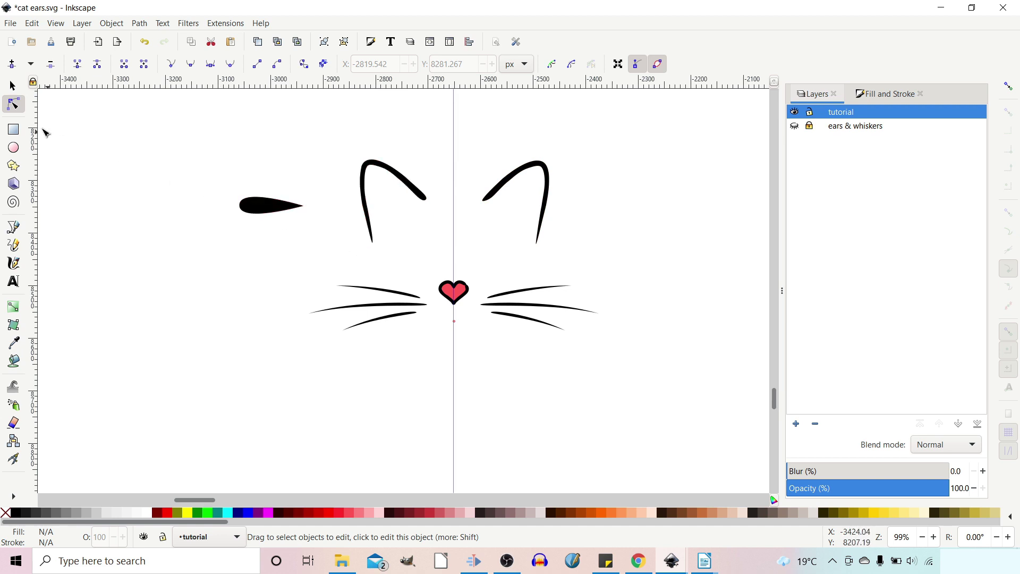
{"action": "left_click", "coordinate": [12, 85]}
{"action": "left_click", "coordinate": [257, 212]}
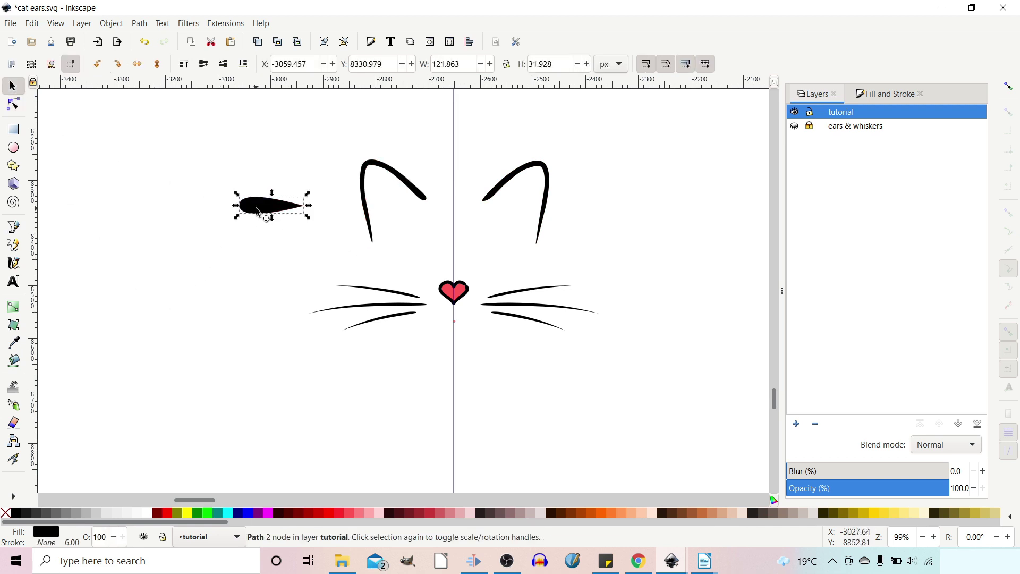
{"action": "key", "text": "Delete"}
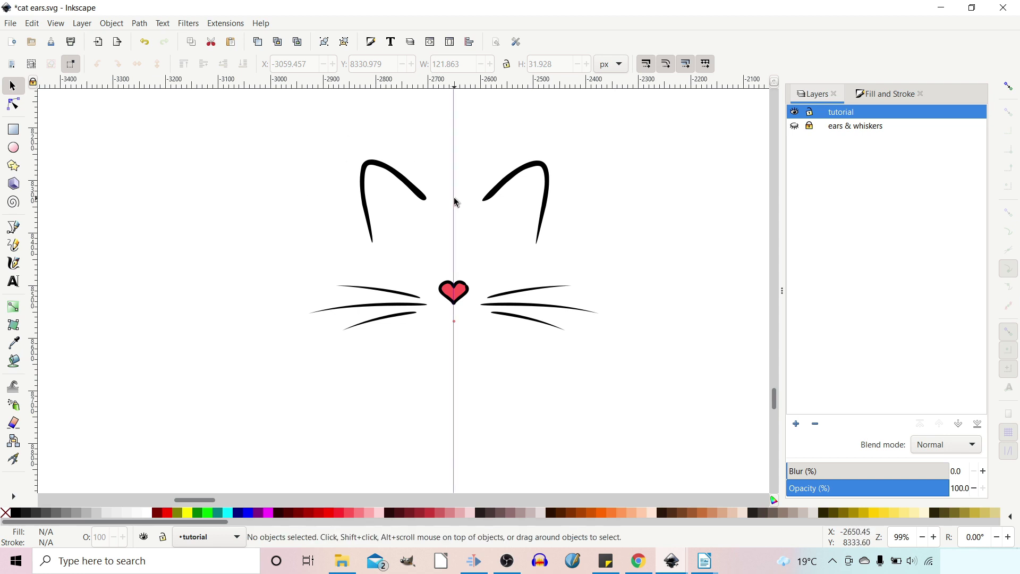
{"action": "left_click_drag", "start_coordinate": [454, 202], "coordinate": [34, 215]}
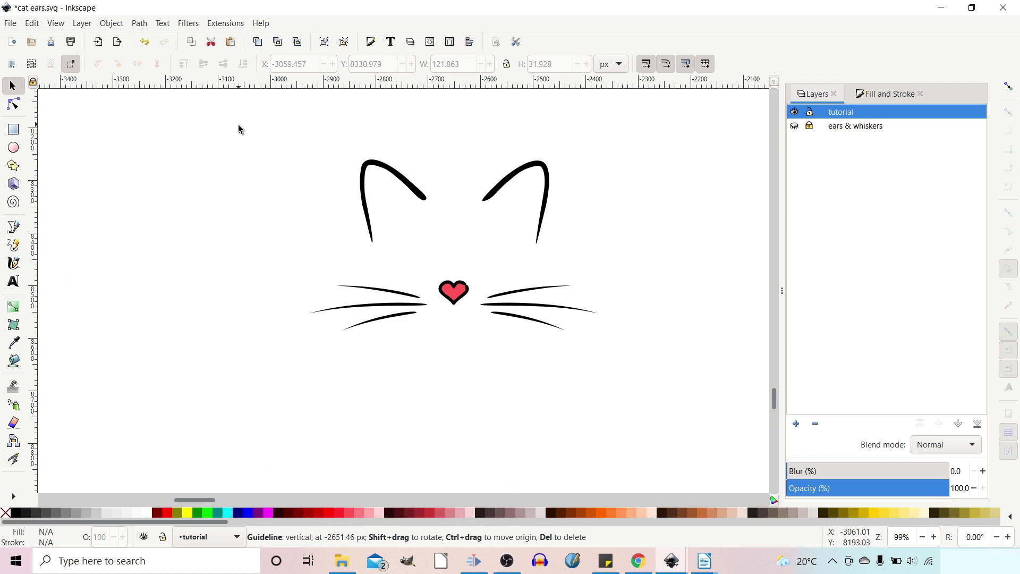
- Group the ears, whiskers and heart nose into a single object
{"action": "left_click_drag", "start_coordinate": [238, 126], "coordinate": [578, 405]}
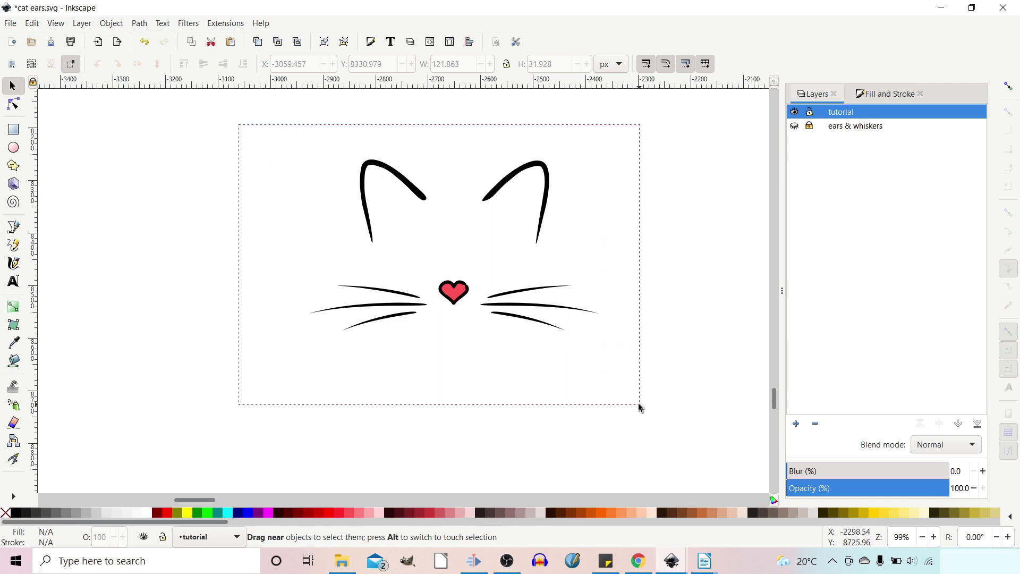
{"action": "left_click_drag", "start_coordinate": [641, 407], "coordinate": [639, 407]}
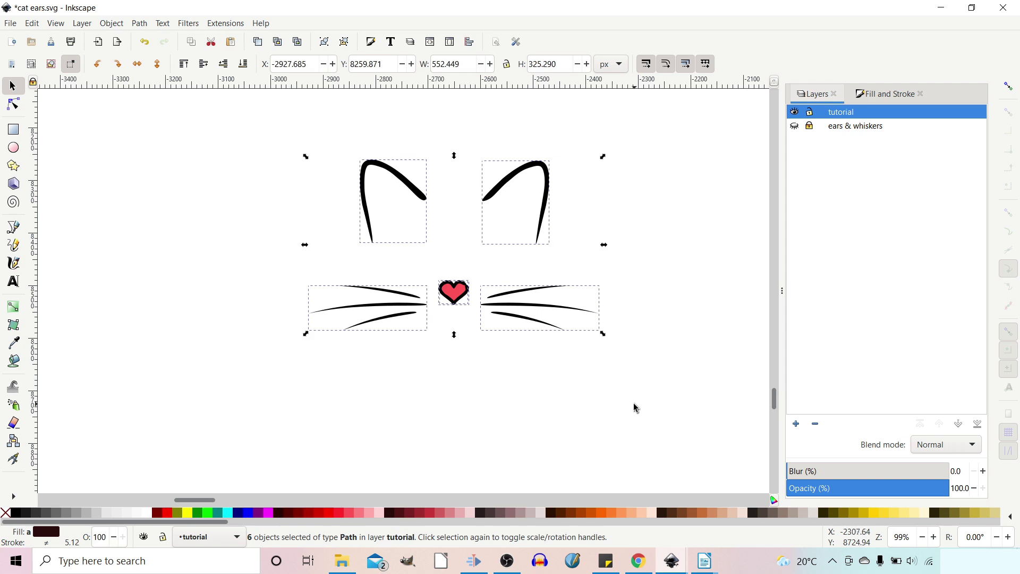
{"action": "left_click", "coordinate": [324, 42]}
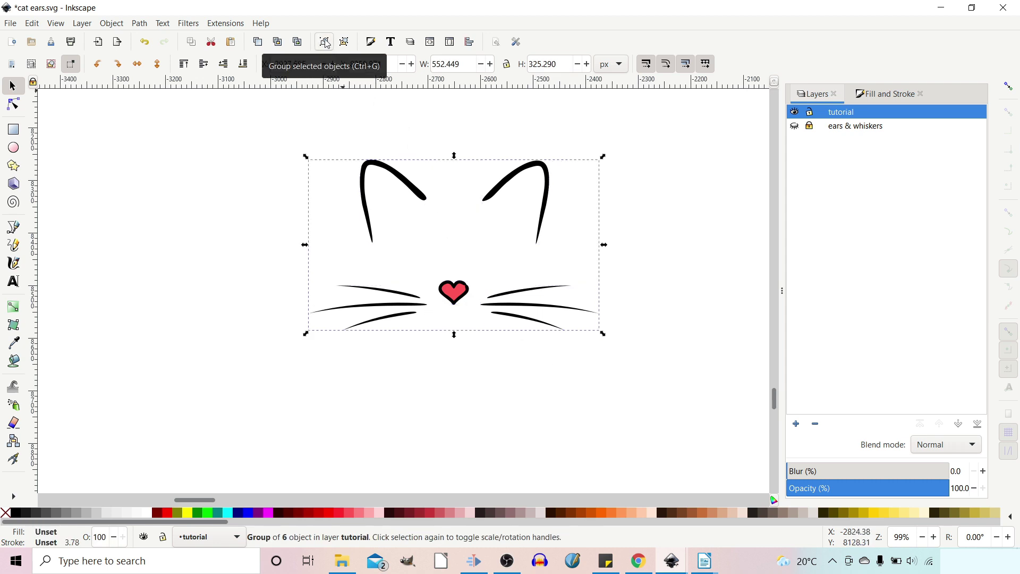
- Rotate the grouped cat face slightly counterclockwise, shift it to the left on the canvas and deselect it
{"action": "left_click", "coordinate": [451, 304]}
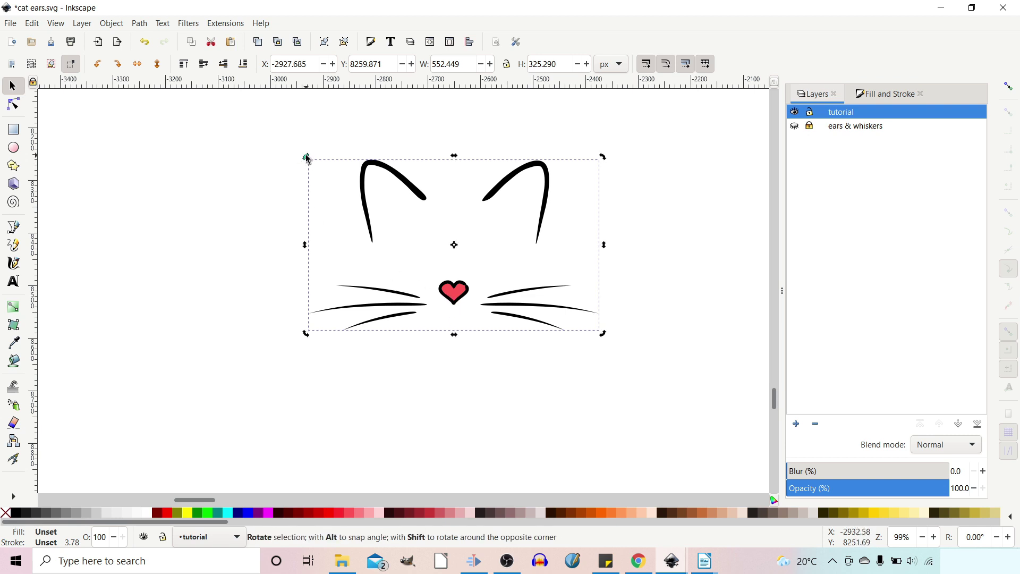
{"action": "left_click_drag", "start_coordinate": [307, 158], "coordinate": [304, 168]}
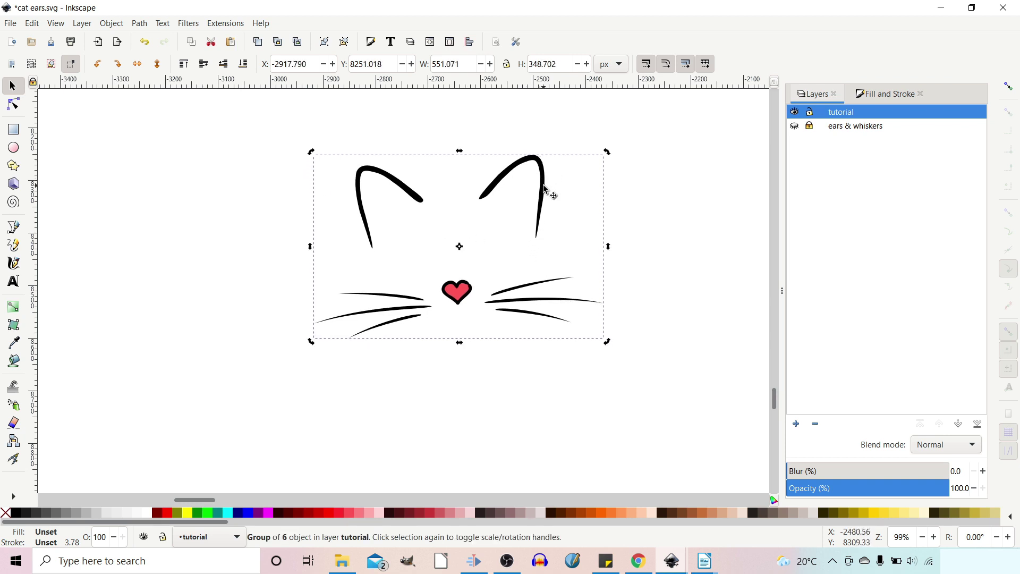
{"action": "left_click_drag", "start_coordinate": [544, 187], "coordinate": [483, 197]}
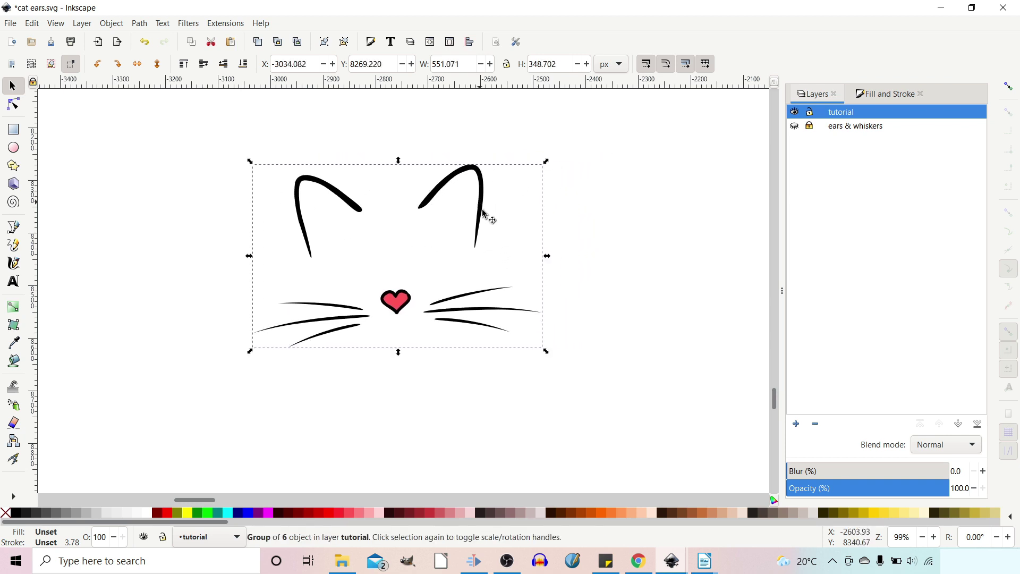
{"action": "left_click", "coordinate": [603, 333]}
{"action": "key", "text": "plus"}
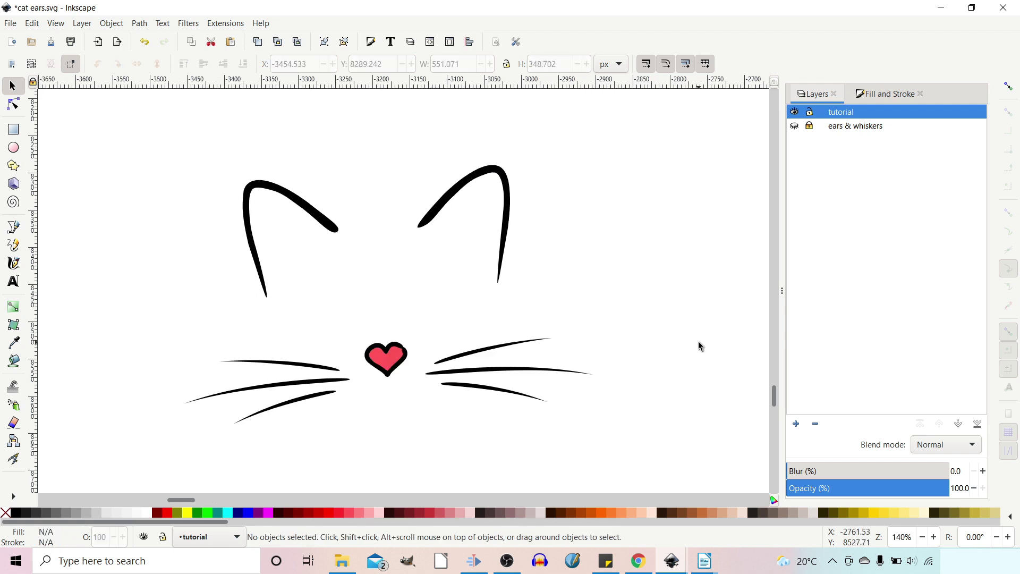